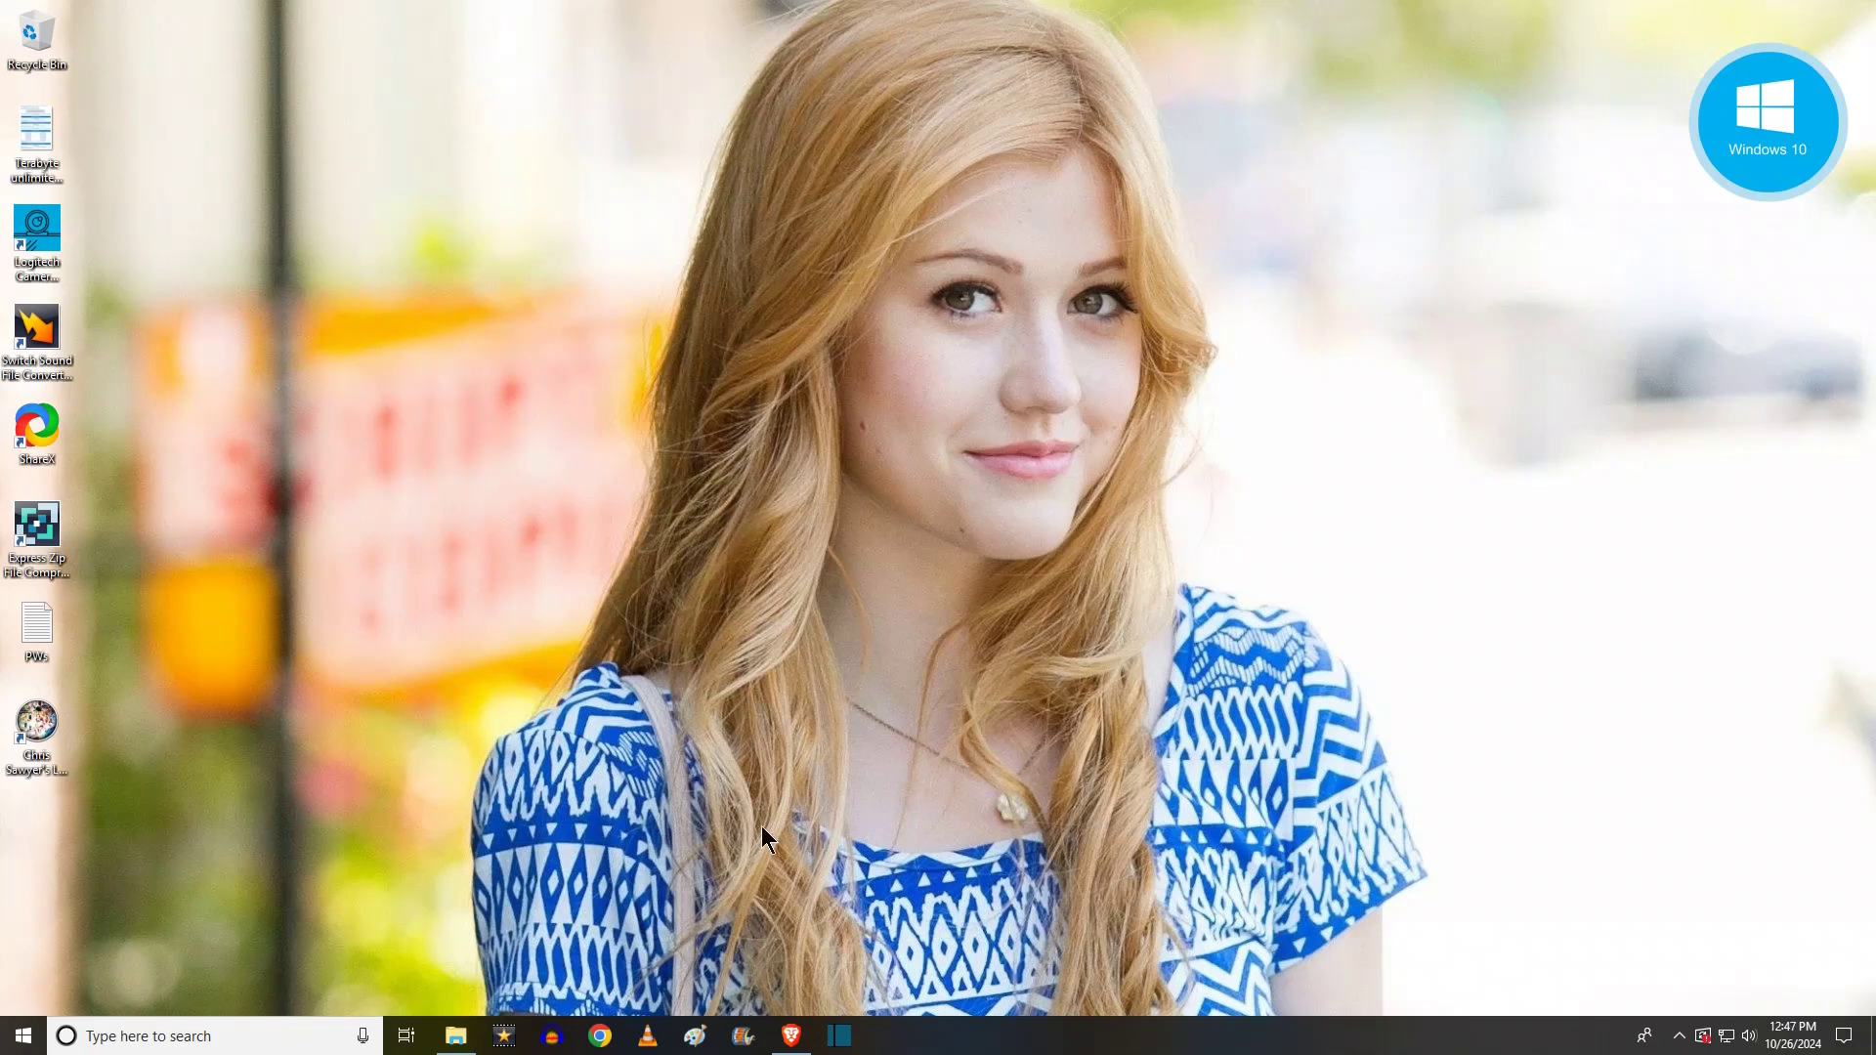
# Return to the K-Lite Codec Pack download page in the browser and open the Basic variant's download page.
pyautogui.click(791, 1034)
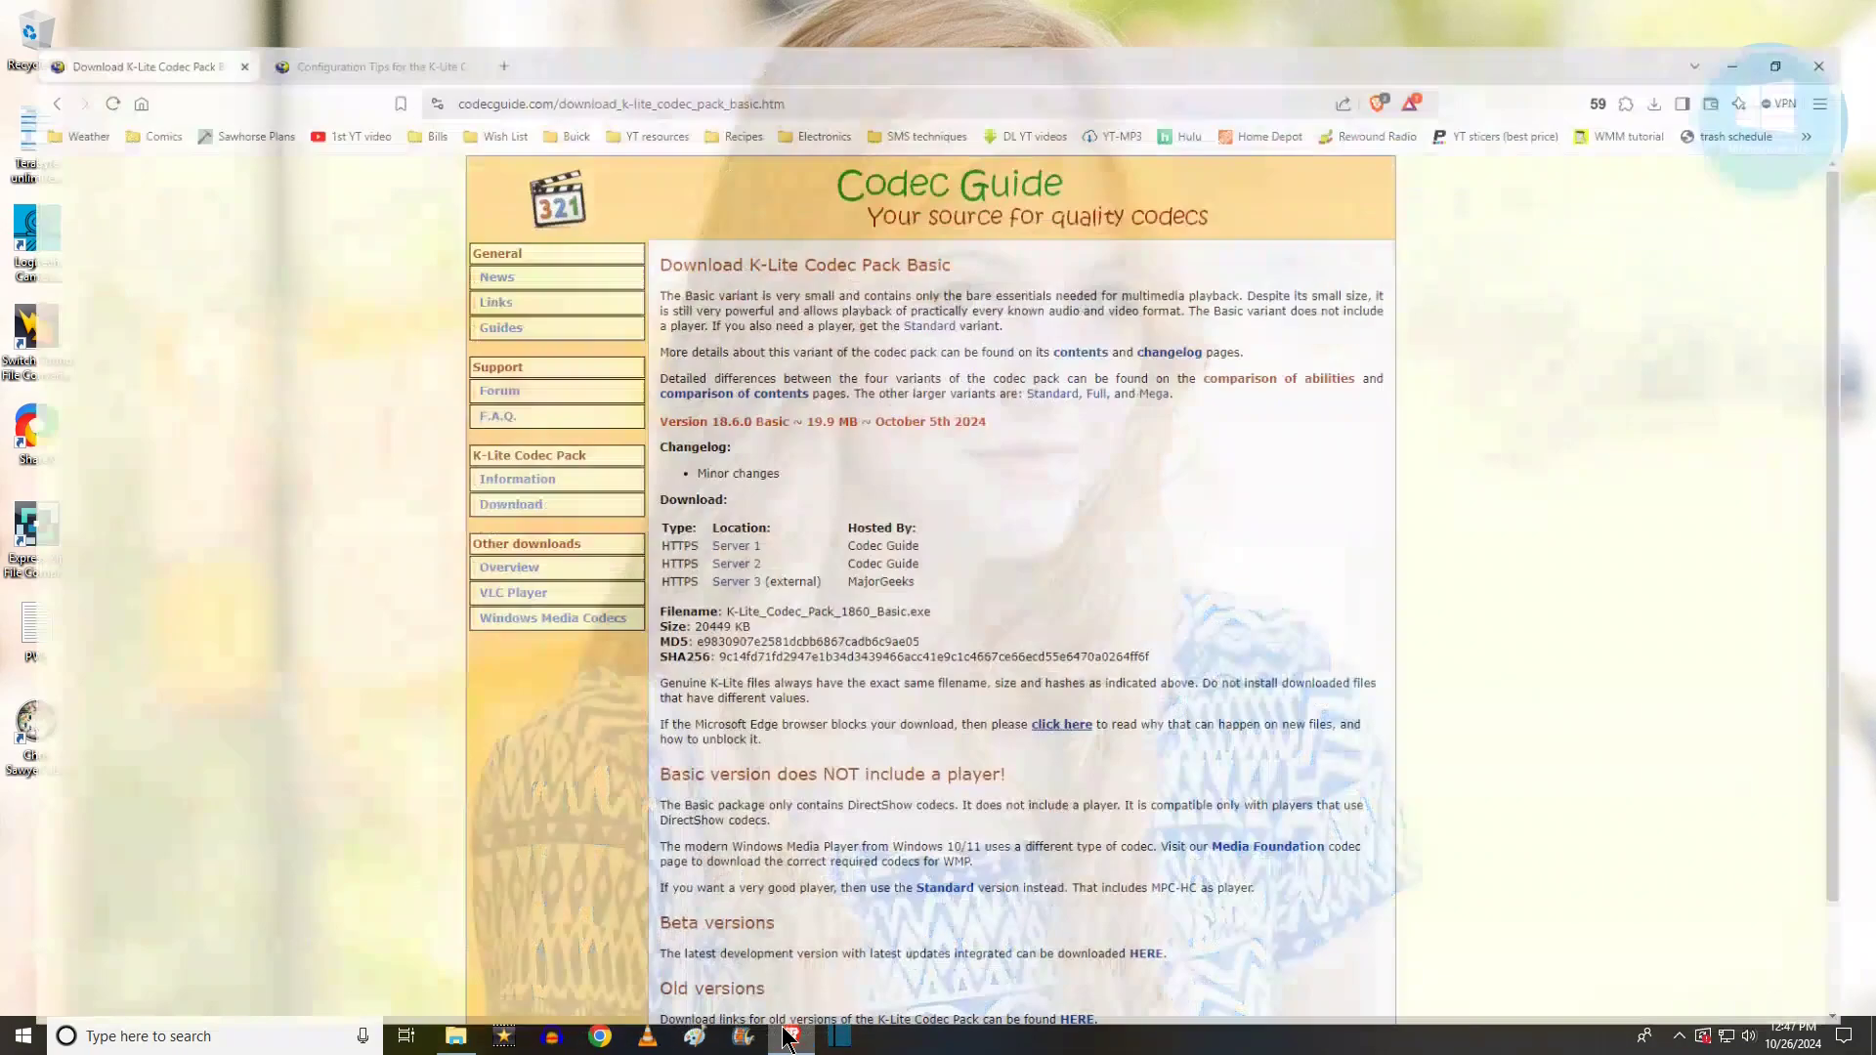
pyautogui.hotkey('alt', 'Left')
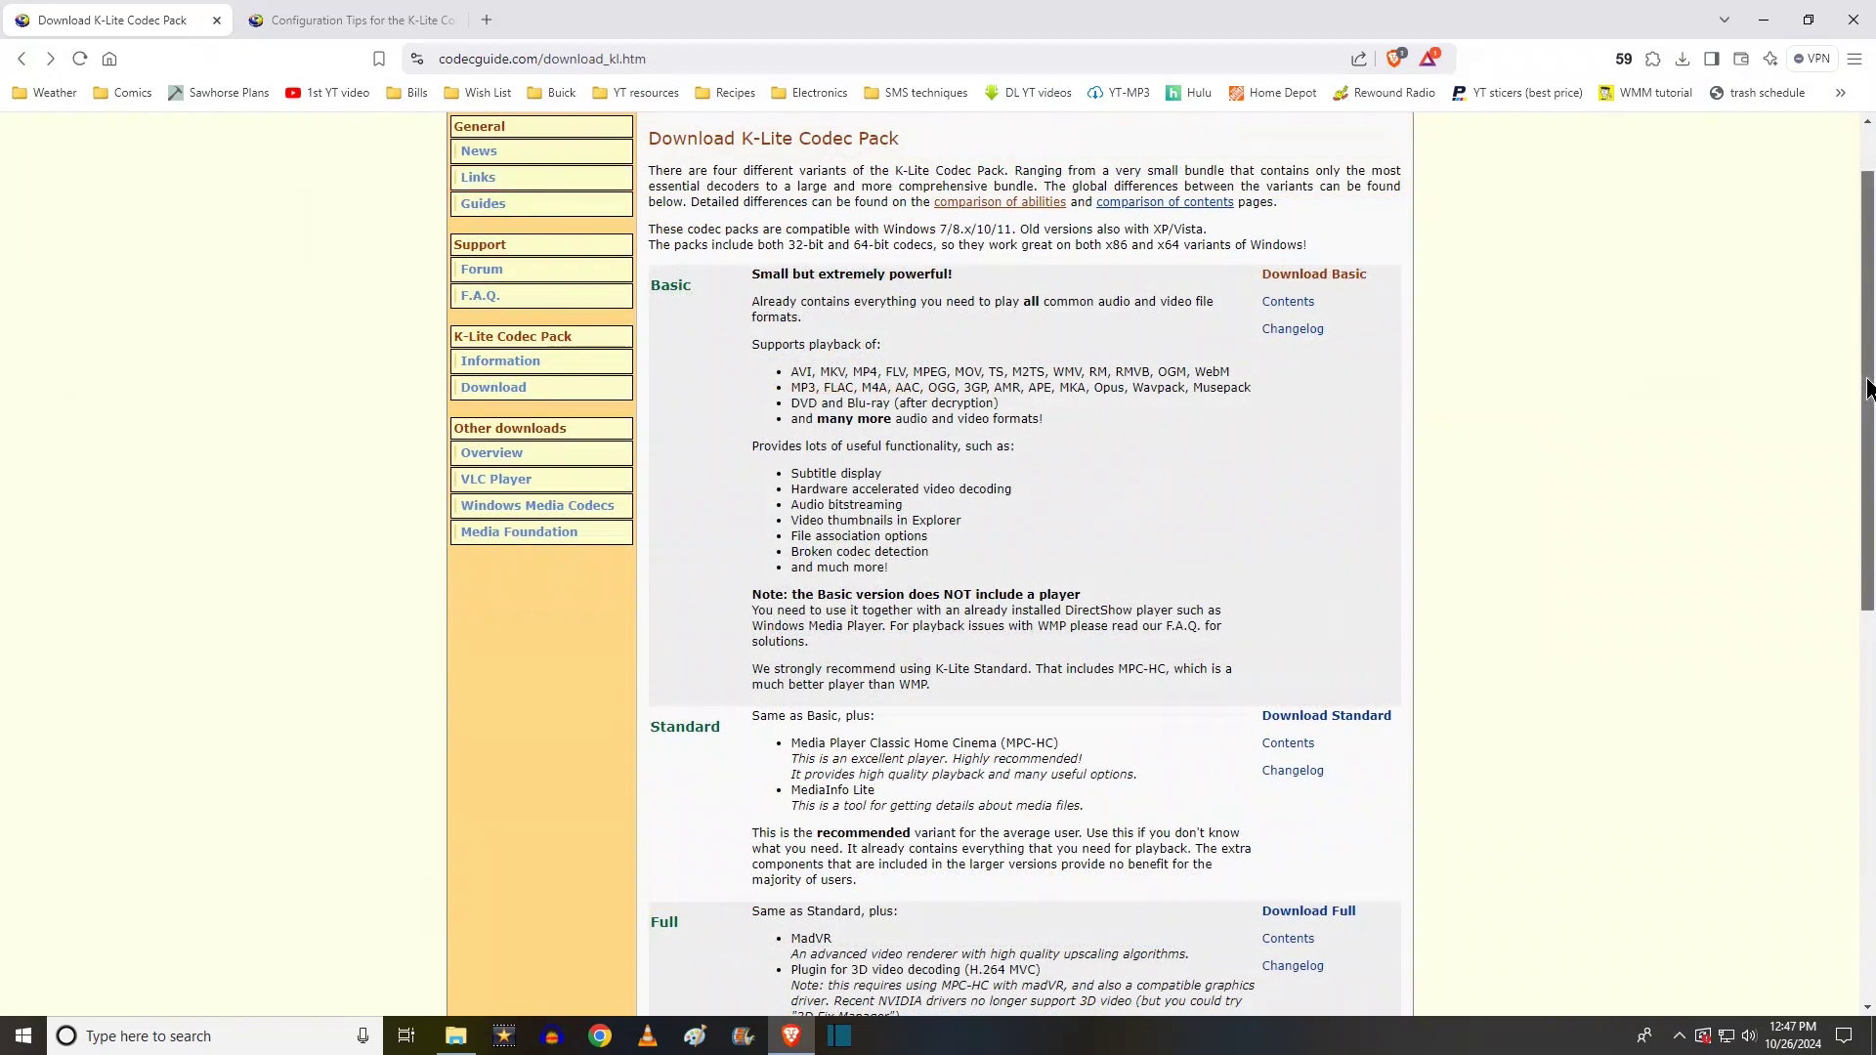
pyautogui.scroll(1, 1857, 332)
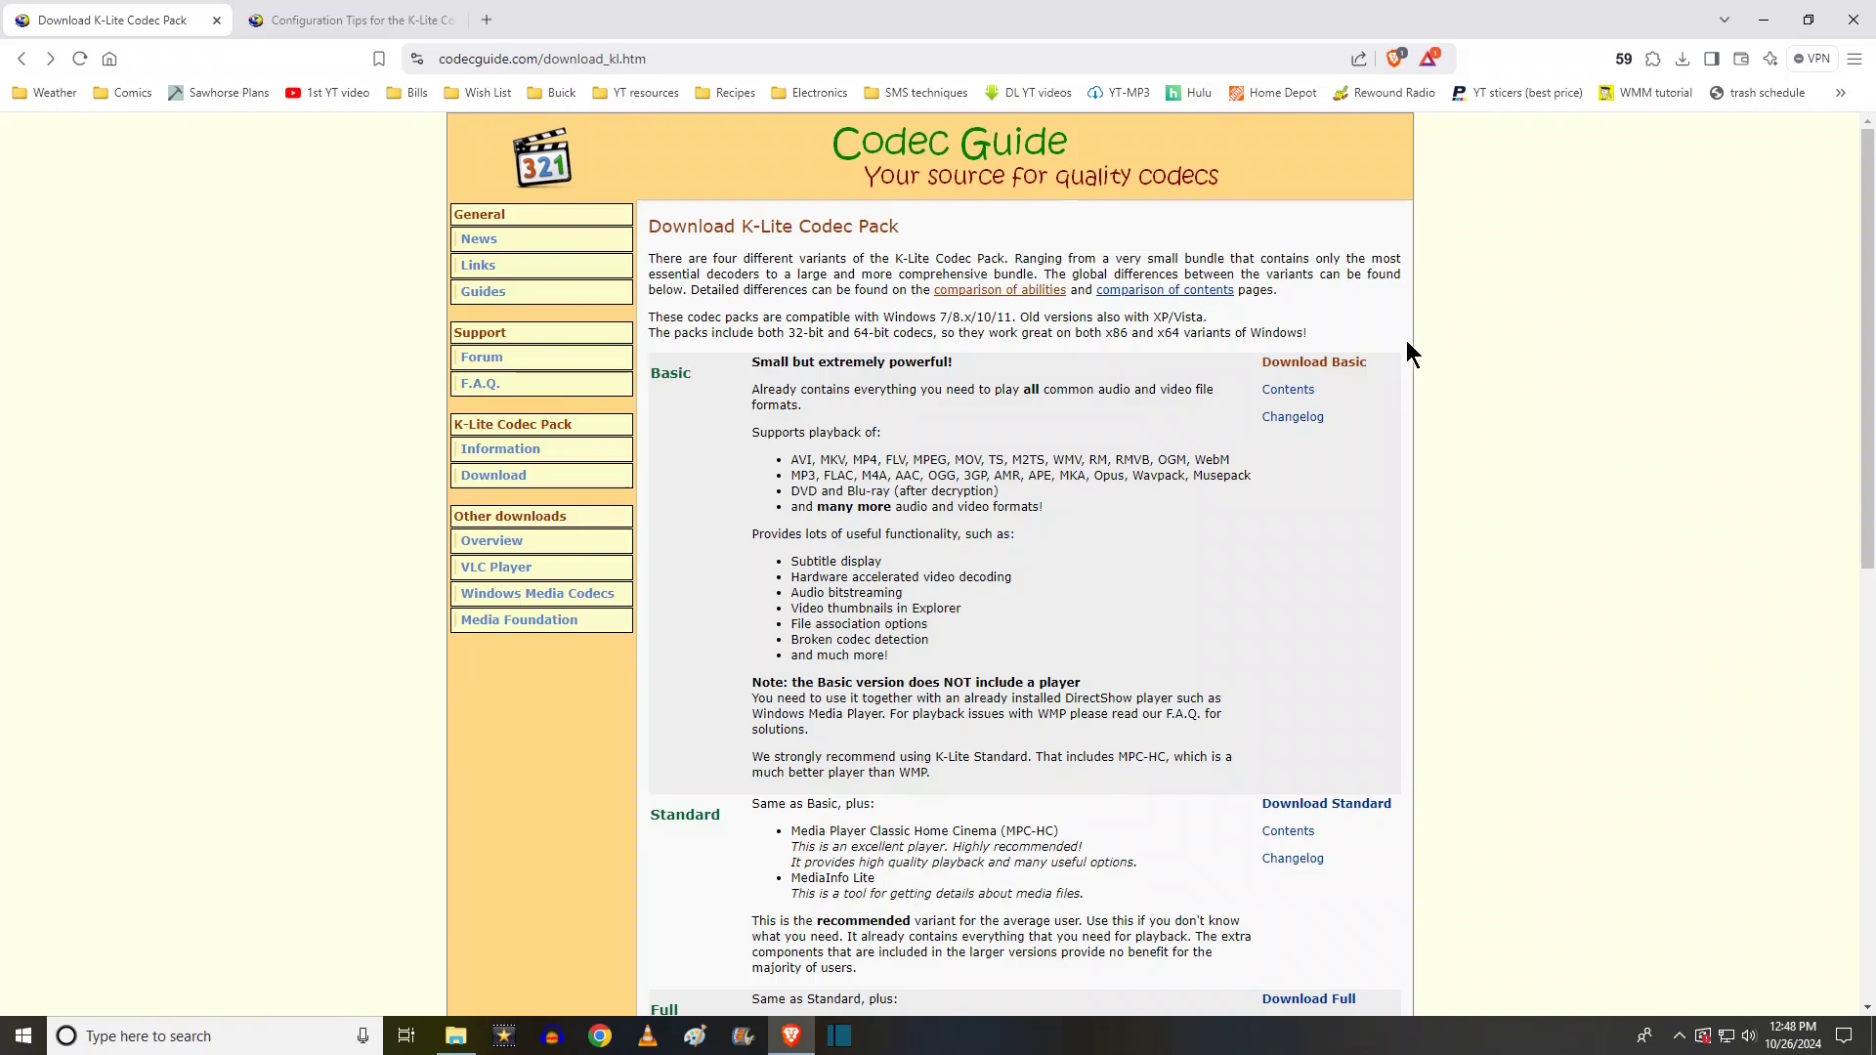
pyautogui.click(1351, 364)
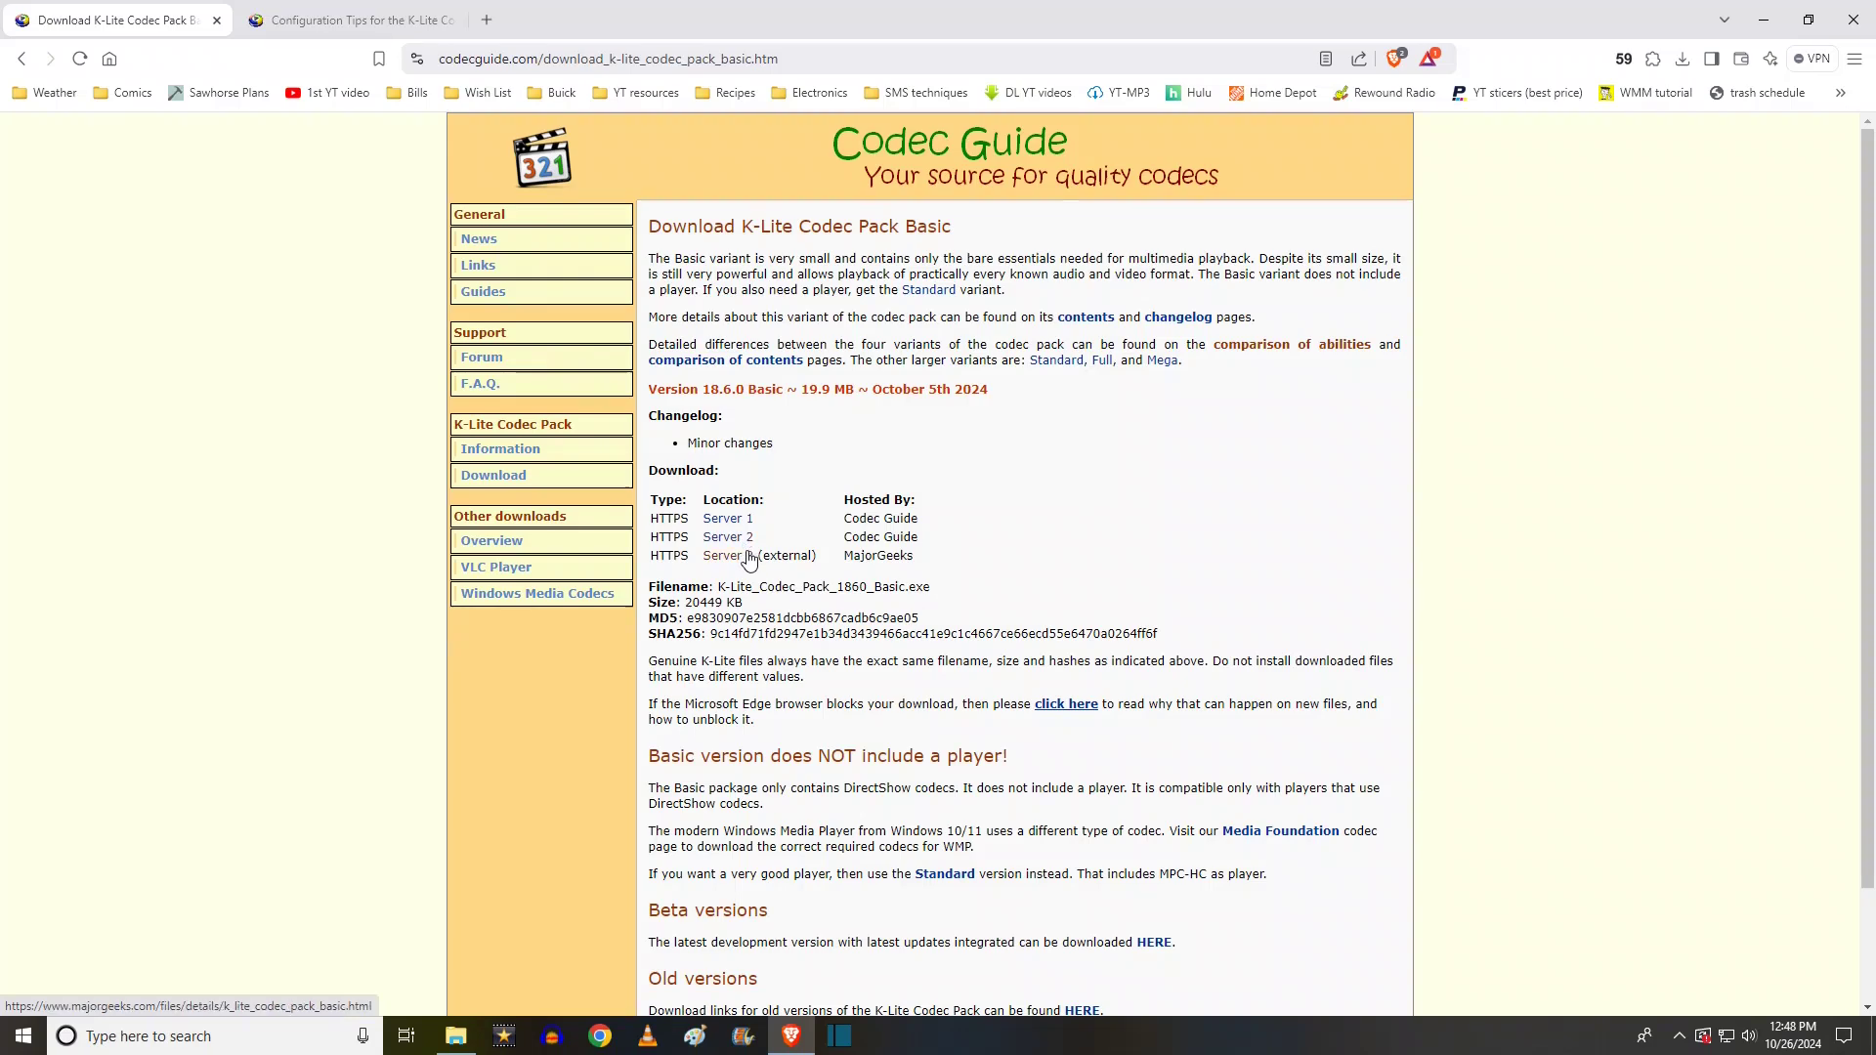
# Try to download the K-Lite Codec Pack Basic installer from Server 1, cancel the save and minimize the browser.
pyautogui.click(738, 523)
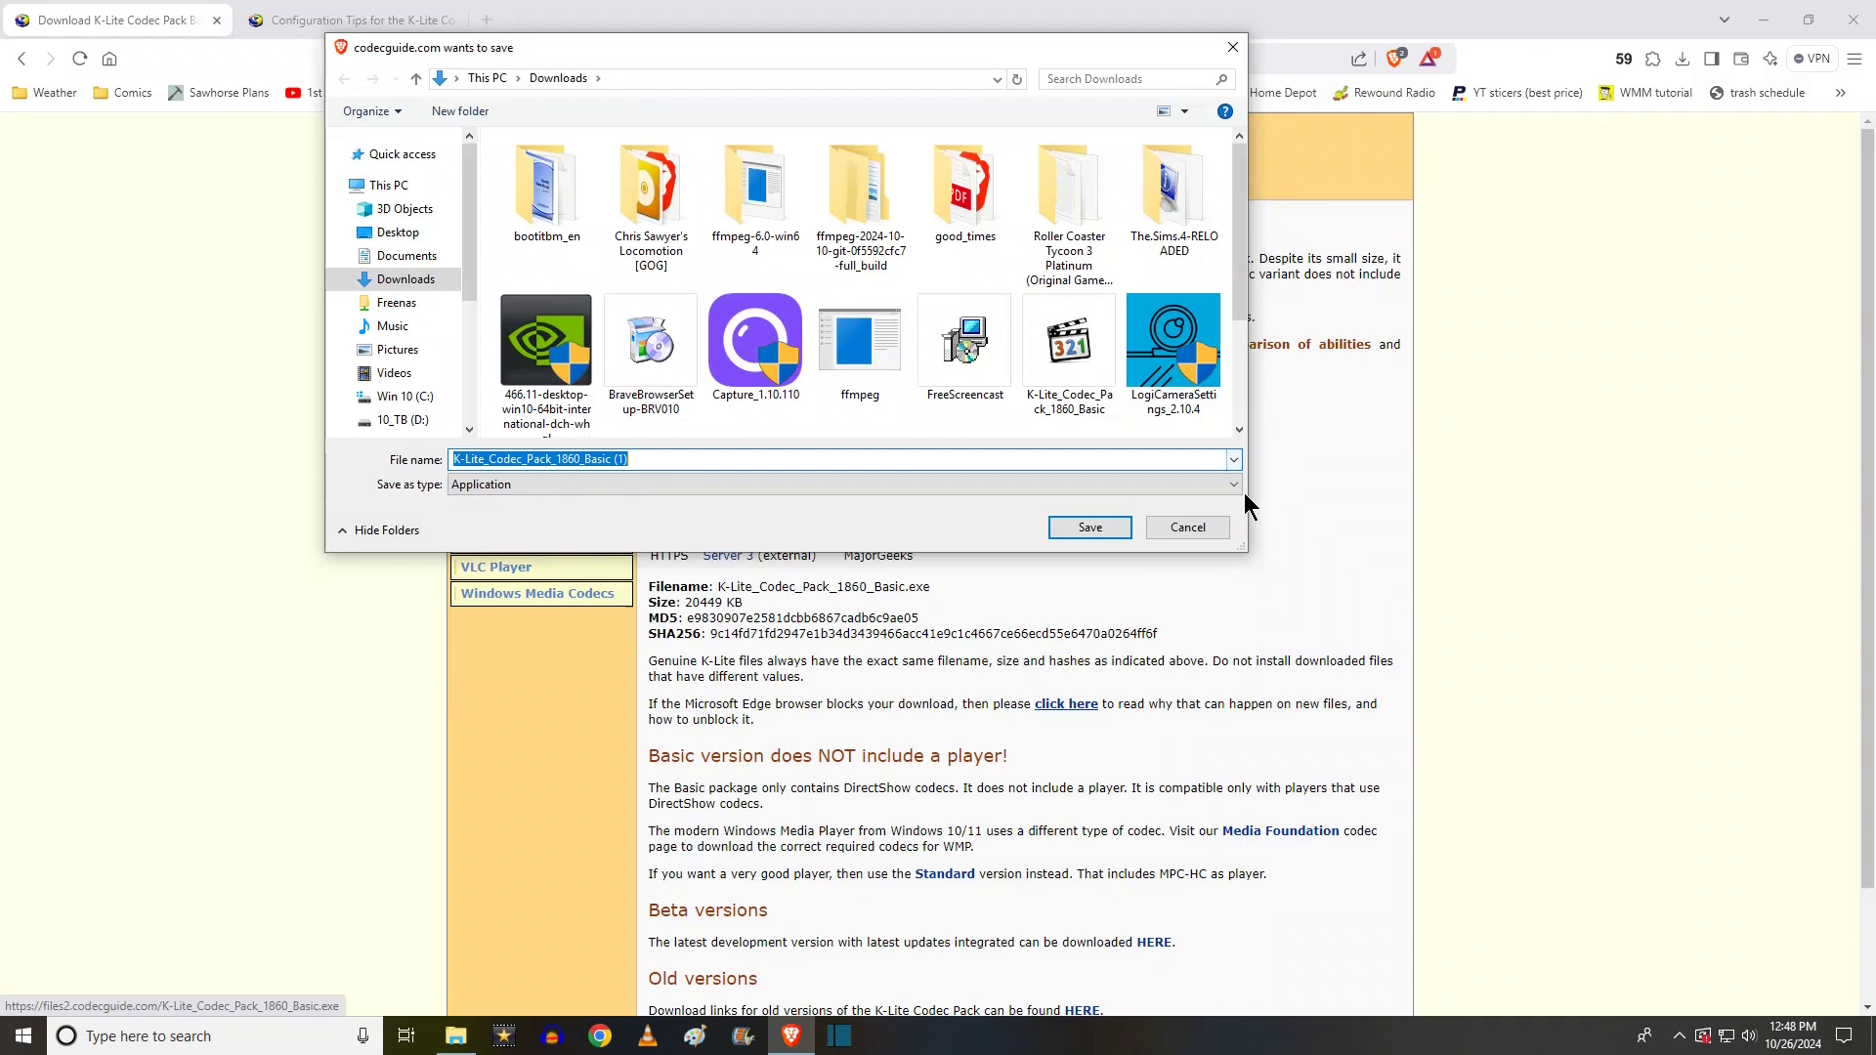
pyautogui.click(1202, 529)
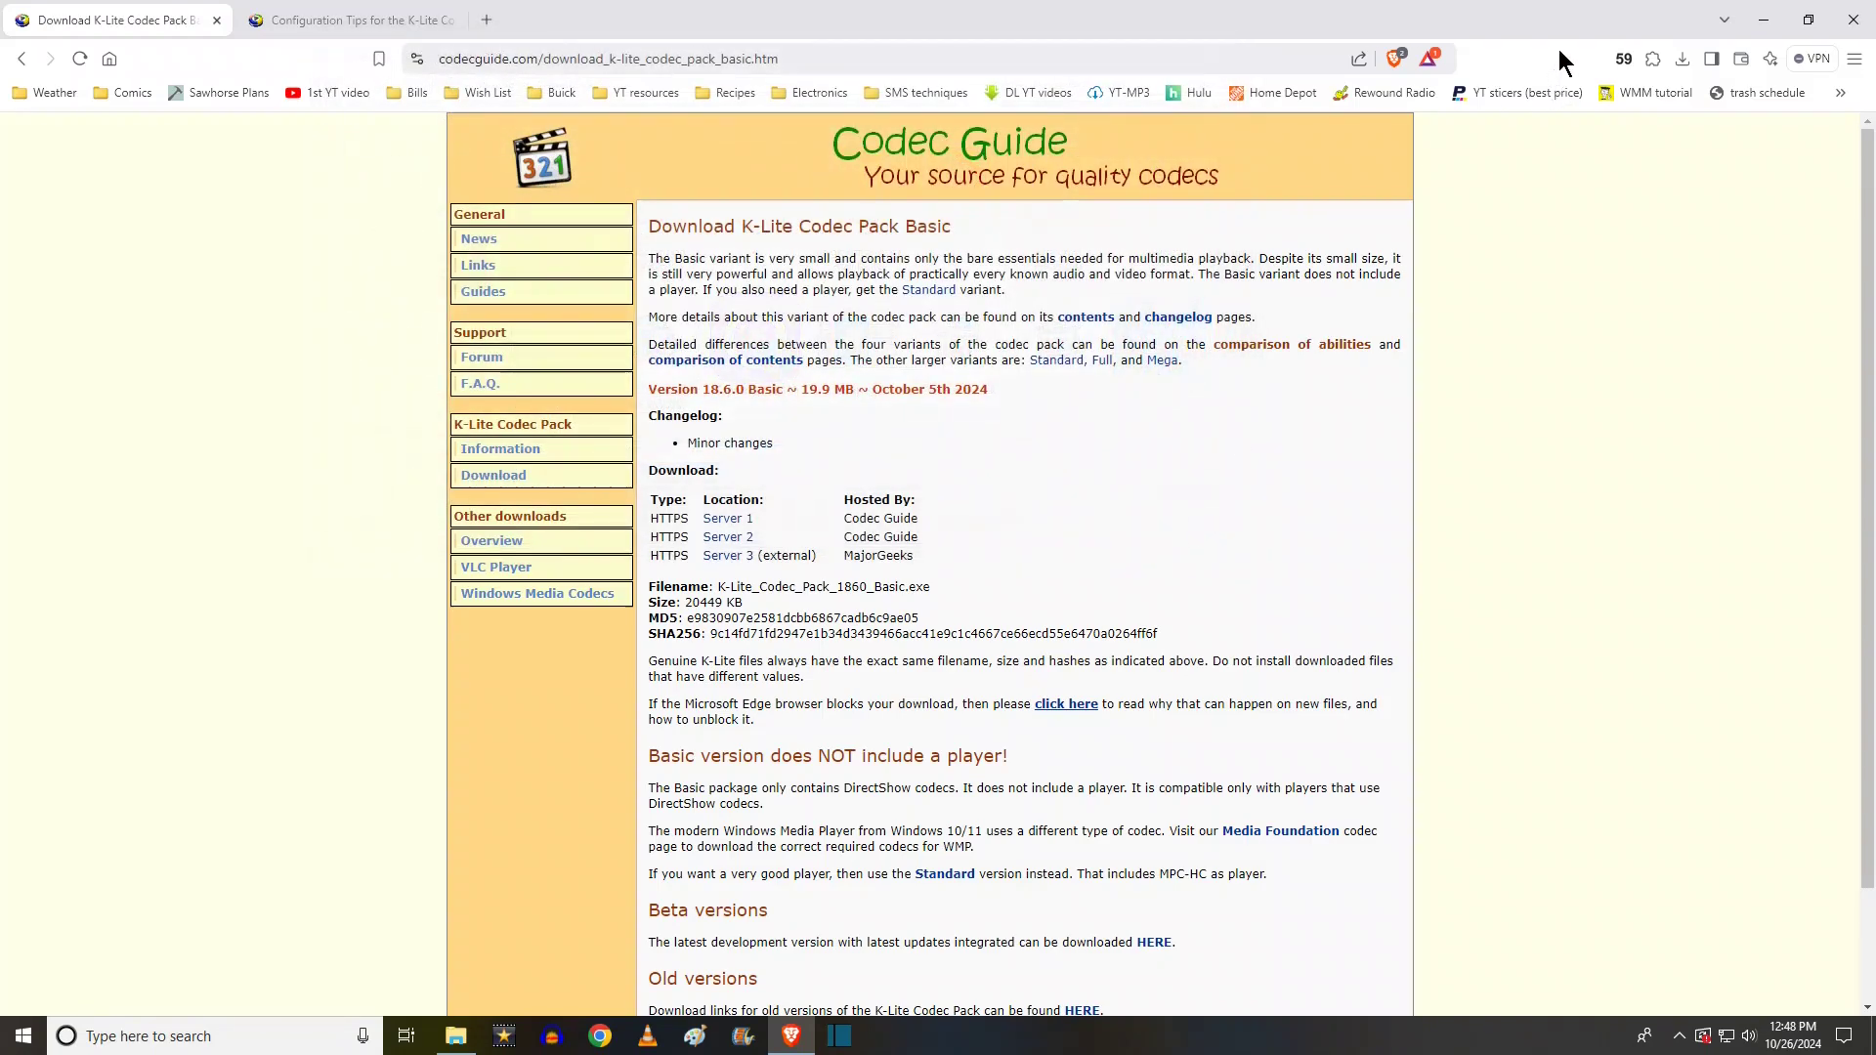
pyautogui.click(1777, 21)
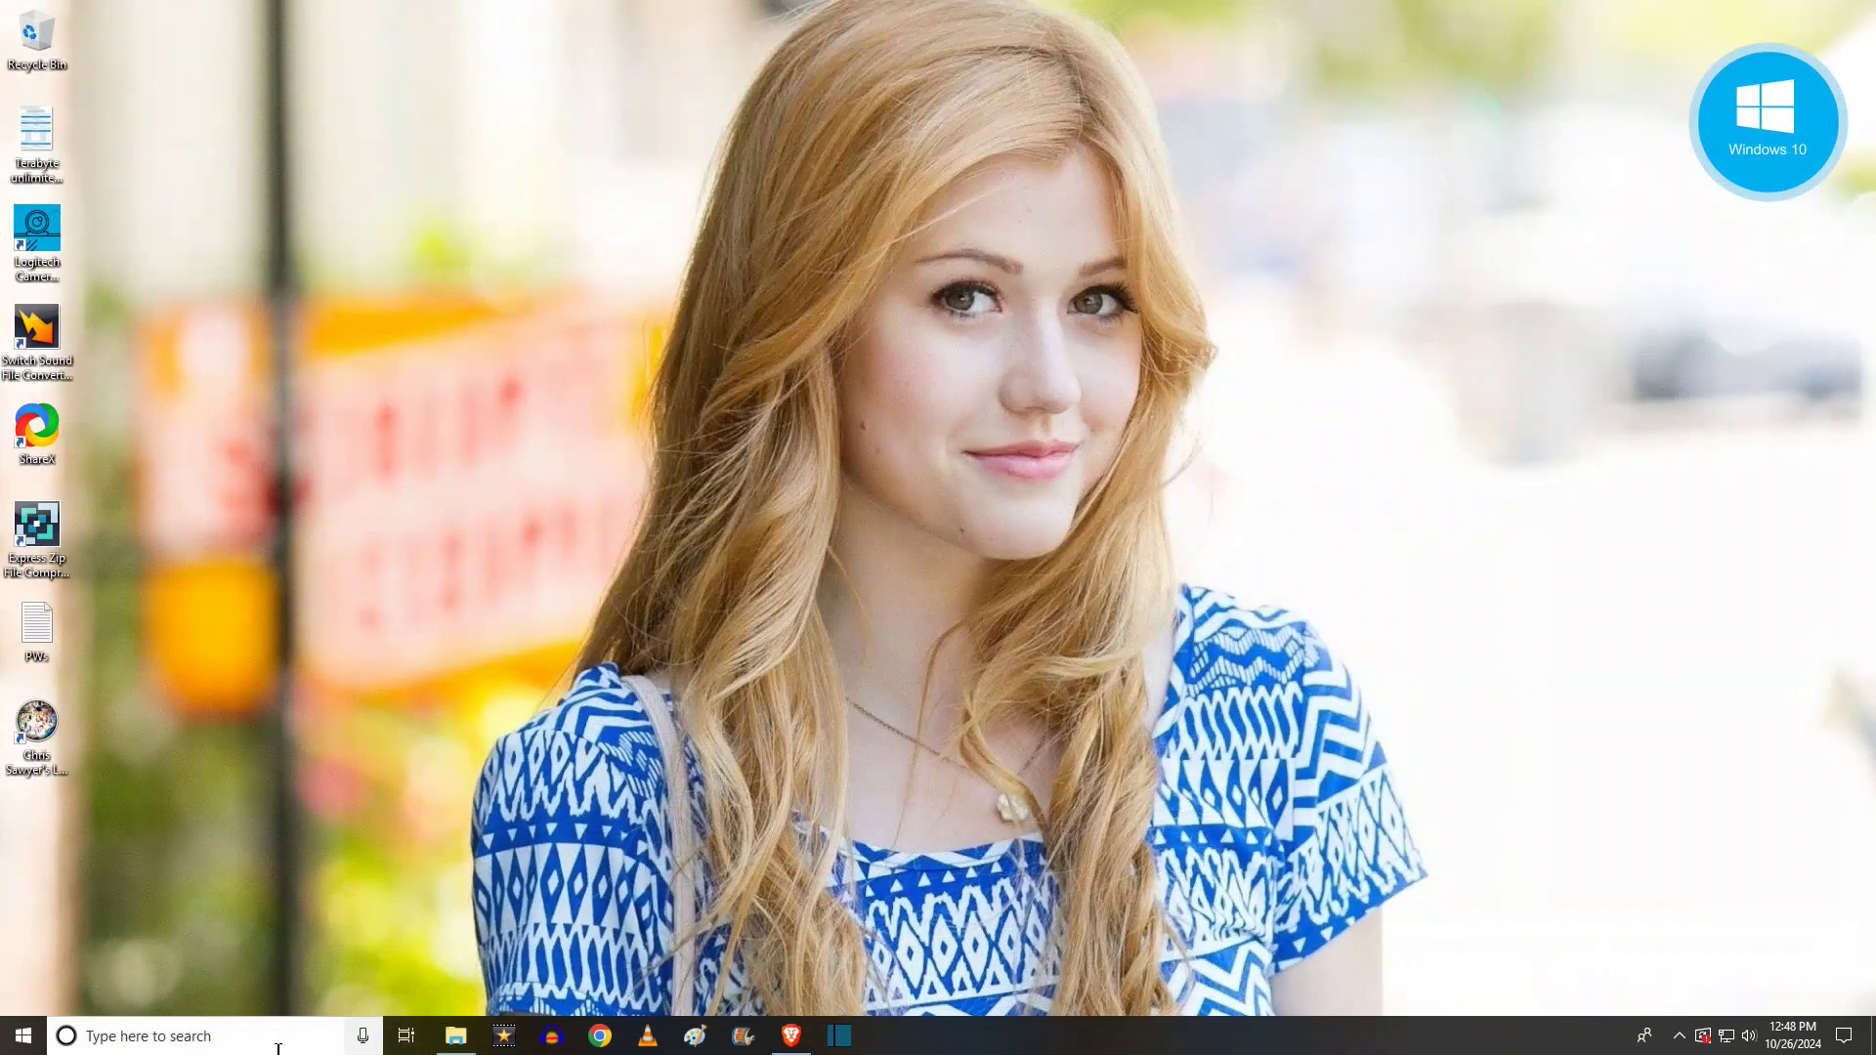
# Run the K-Lite_Codec_Pack_1860_Basic installer from the Downloads folder and choose Fresh install as the update mode.
pyautogui.click(455, 1038)
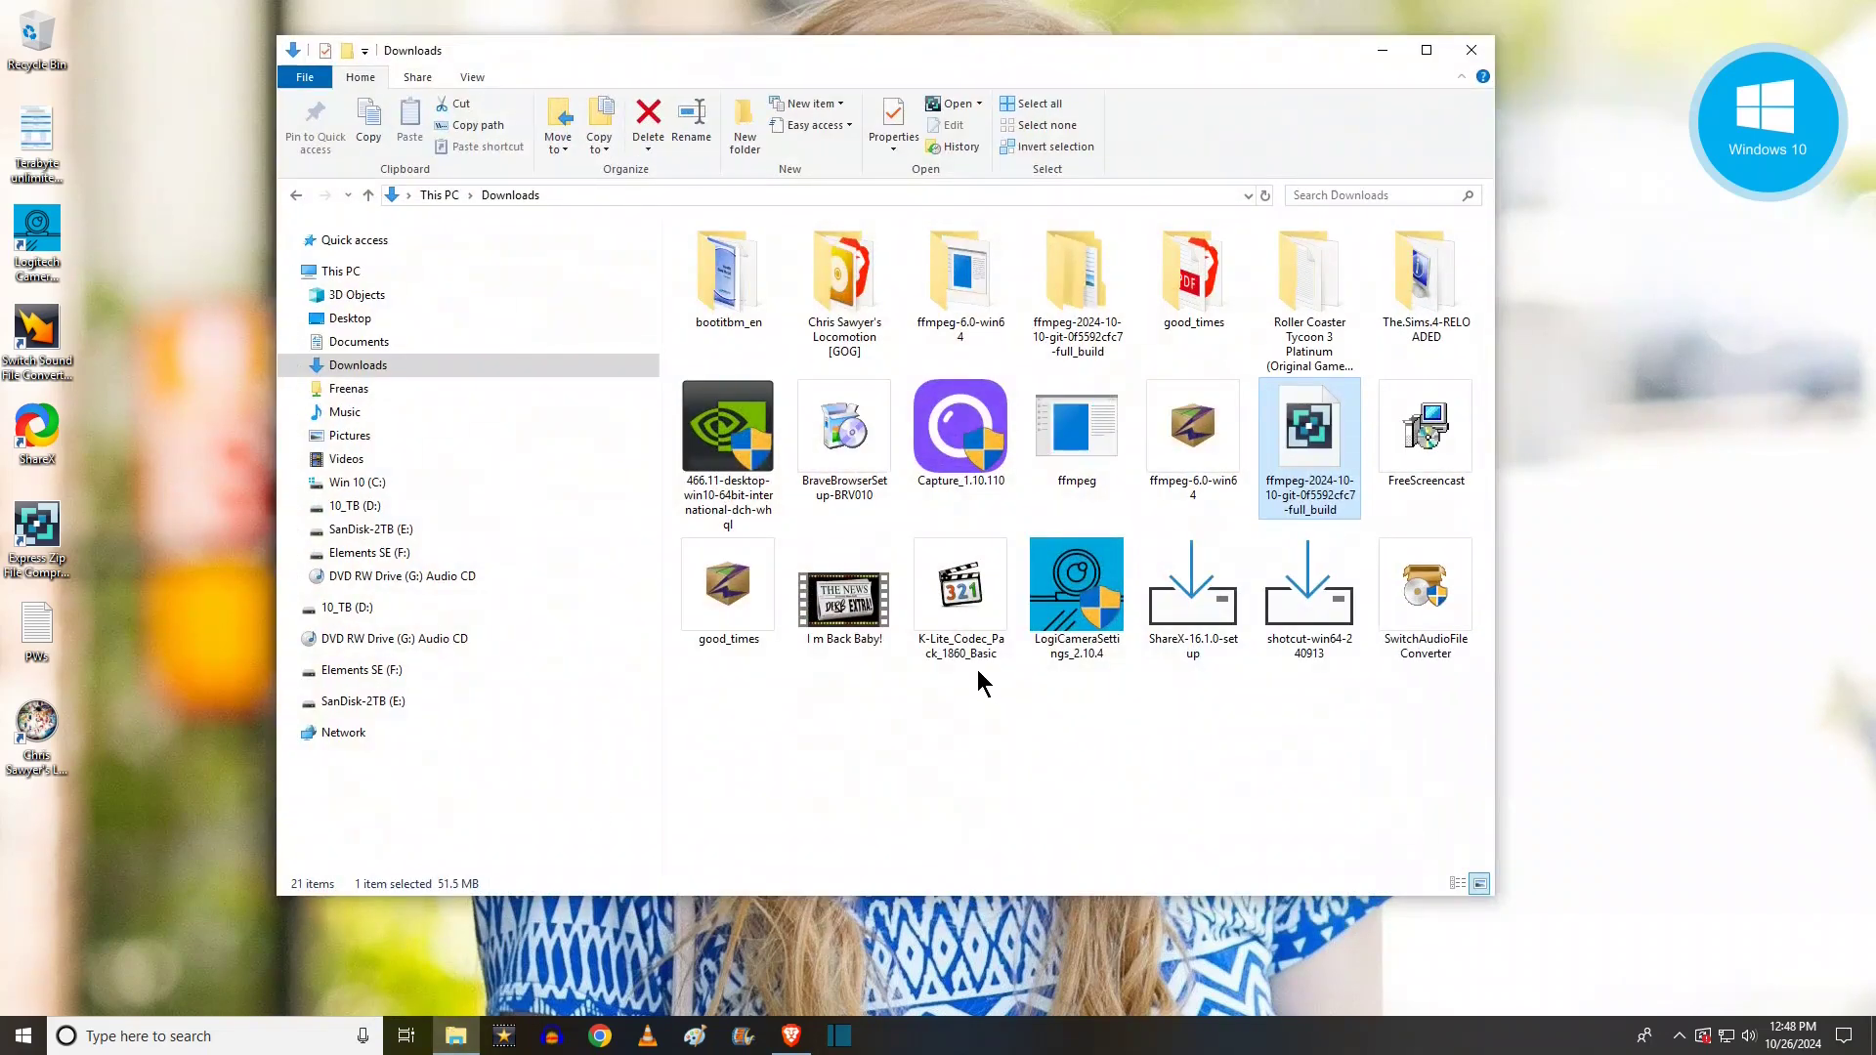
pyautogui.moveTo(964, 612)
pyautogui.doubleClick(972, 607)
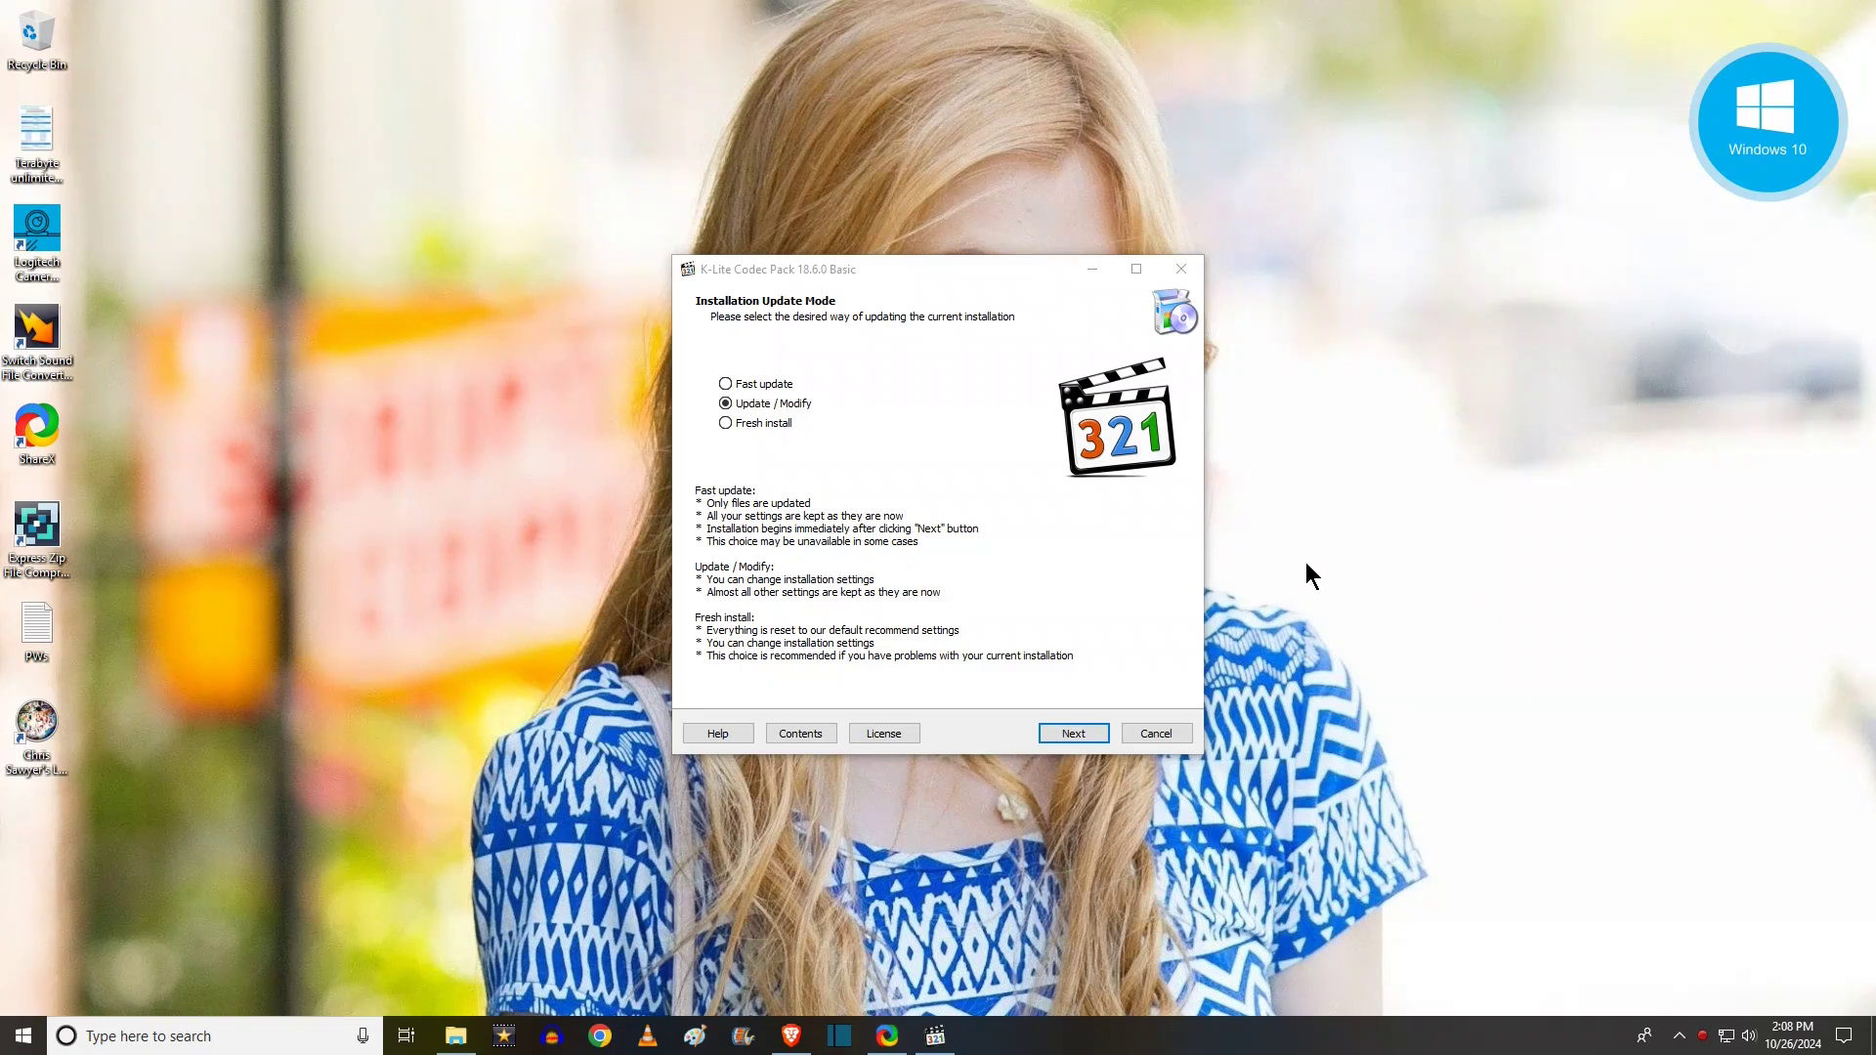
pyautogui.click(731, 420)
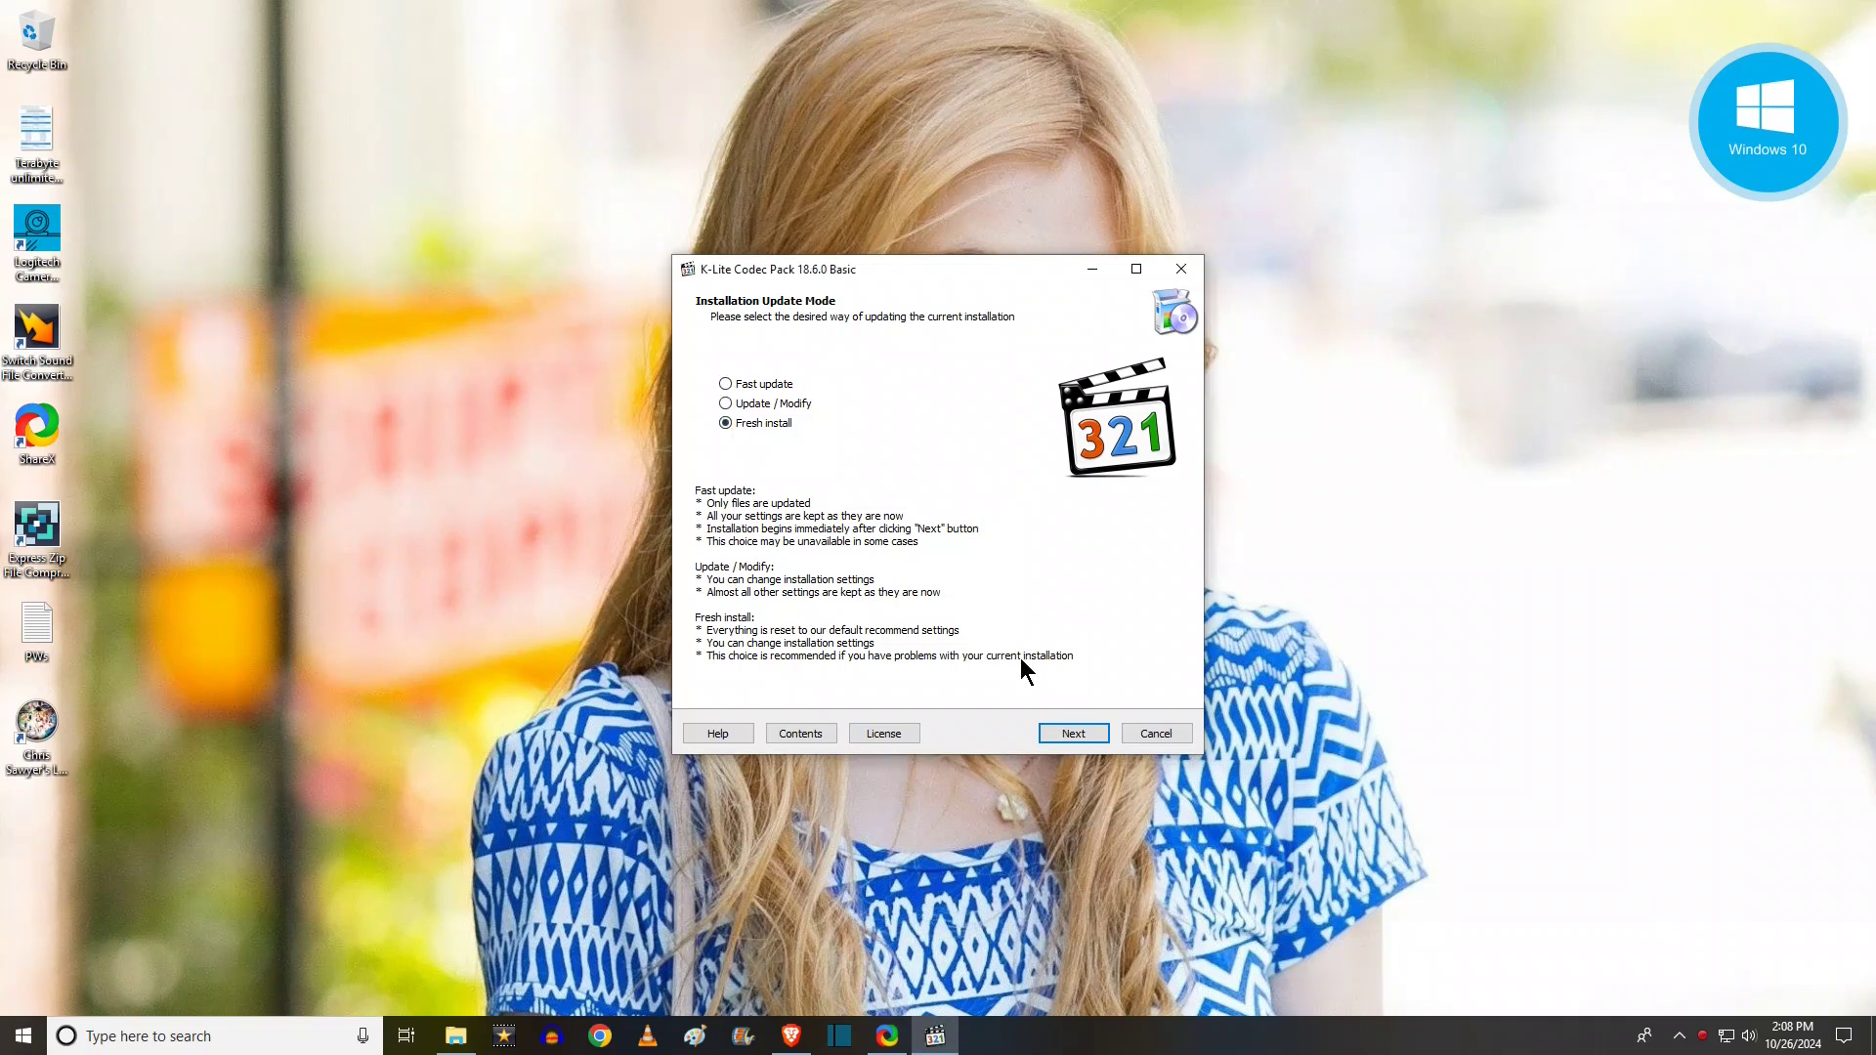
pyautogui.click(1069, 728)
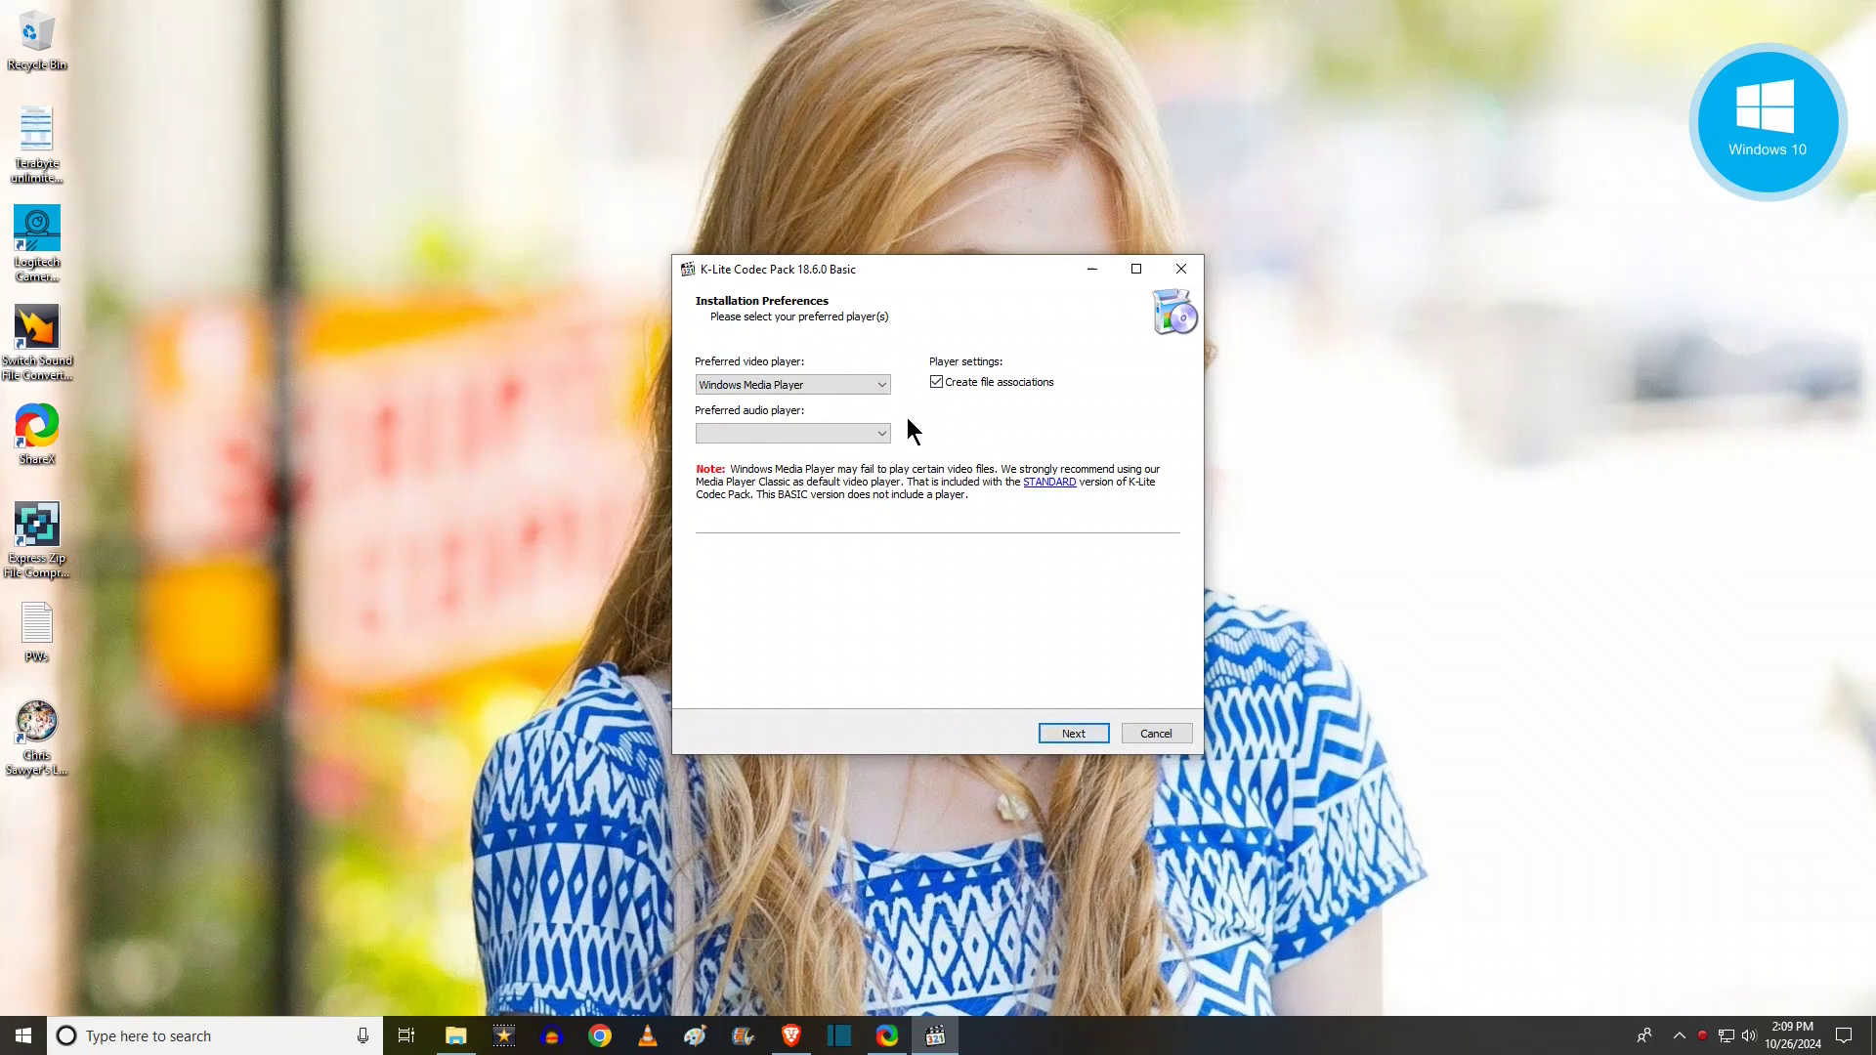
# Set Windows Media Player as both the preferred video player and the preferred audio player.
pyautogui.click(884, 387)
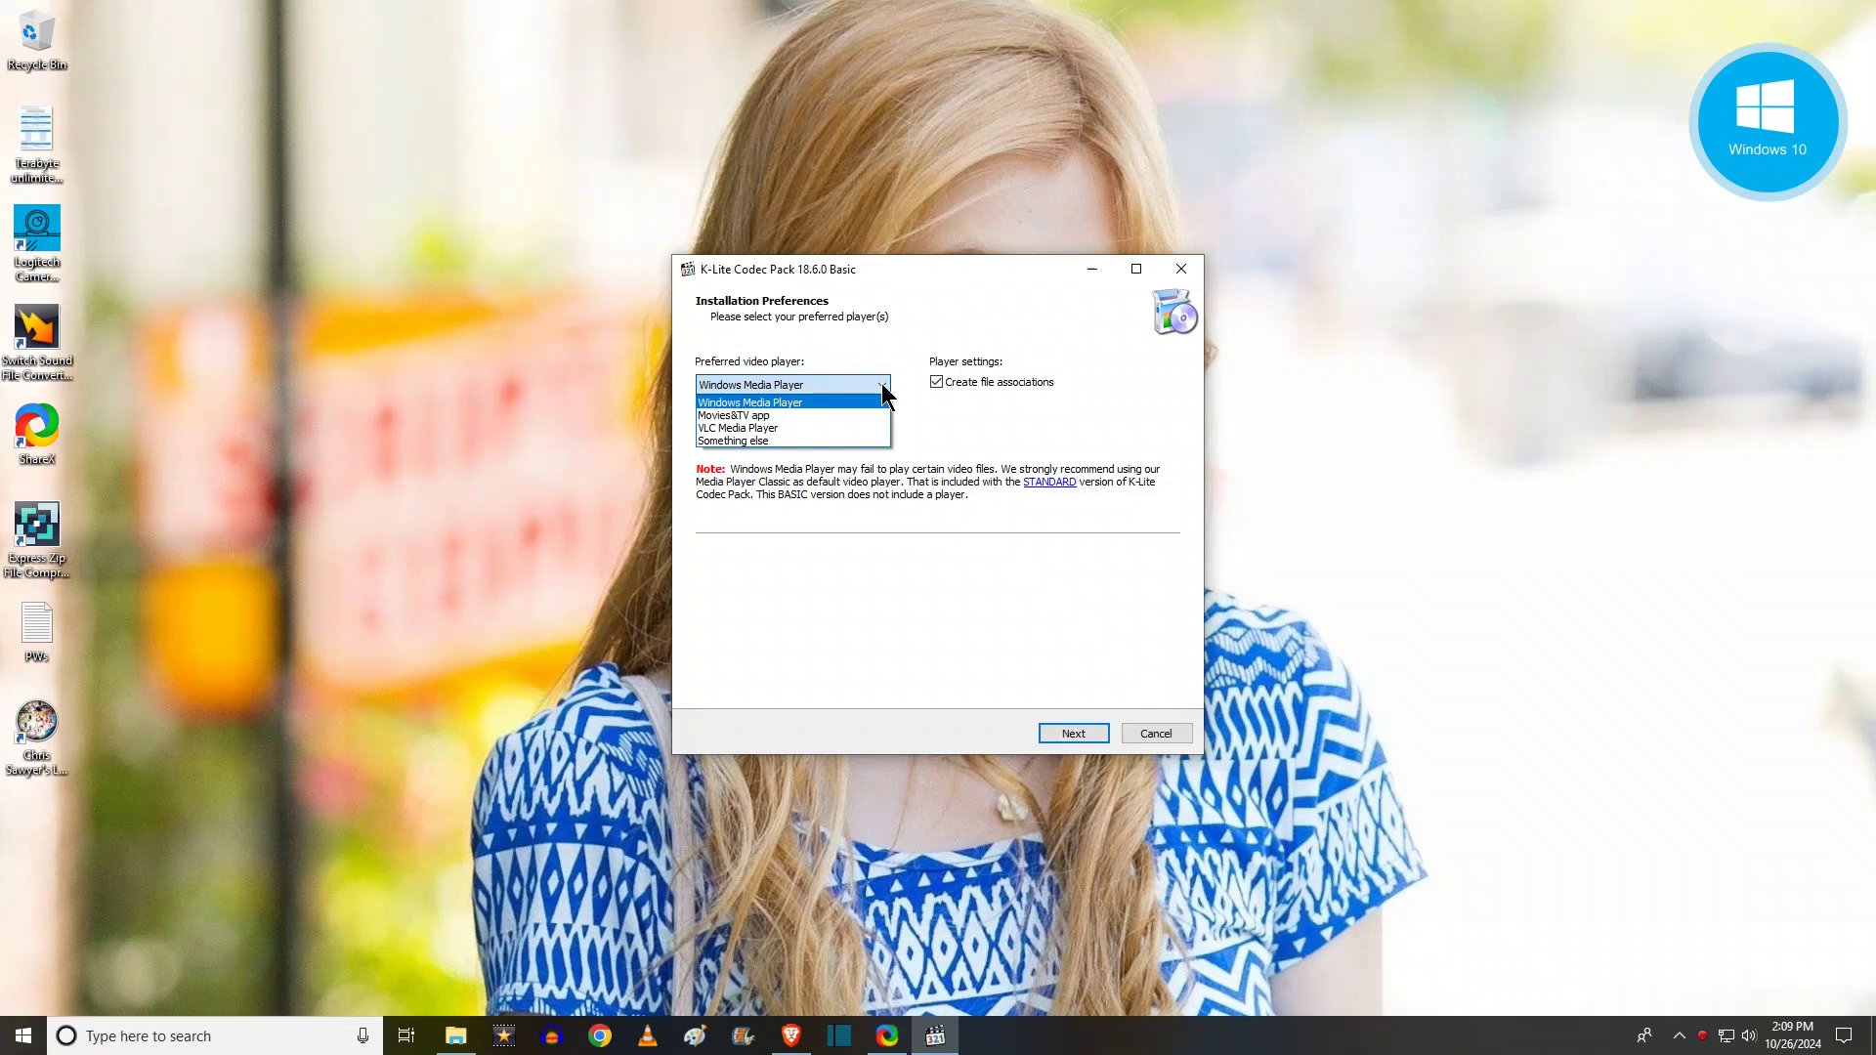
pyautogui.click(864, 397)
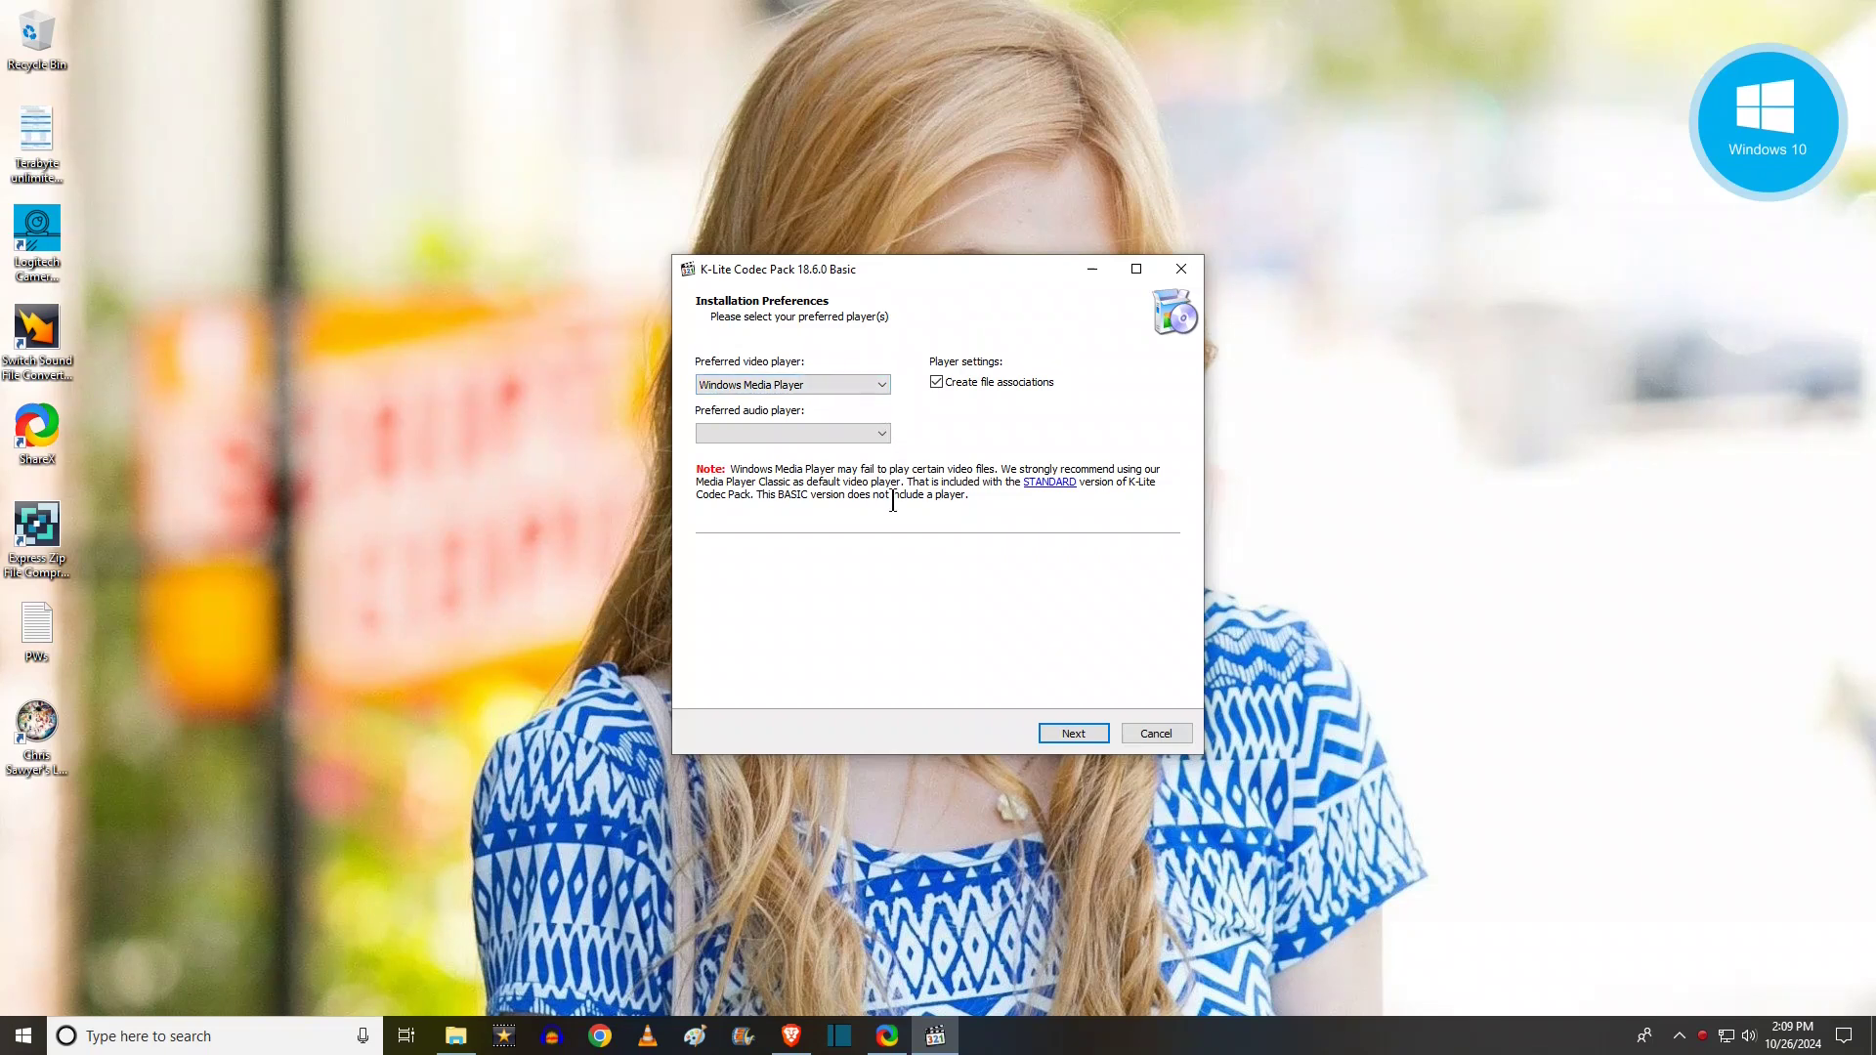
pyautogui.click(883, 437)
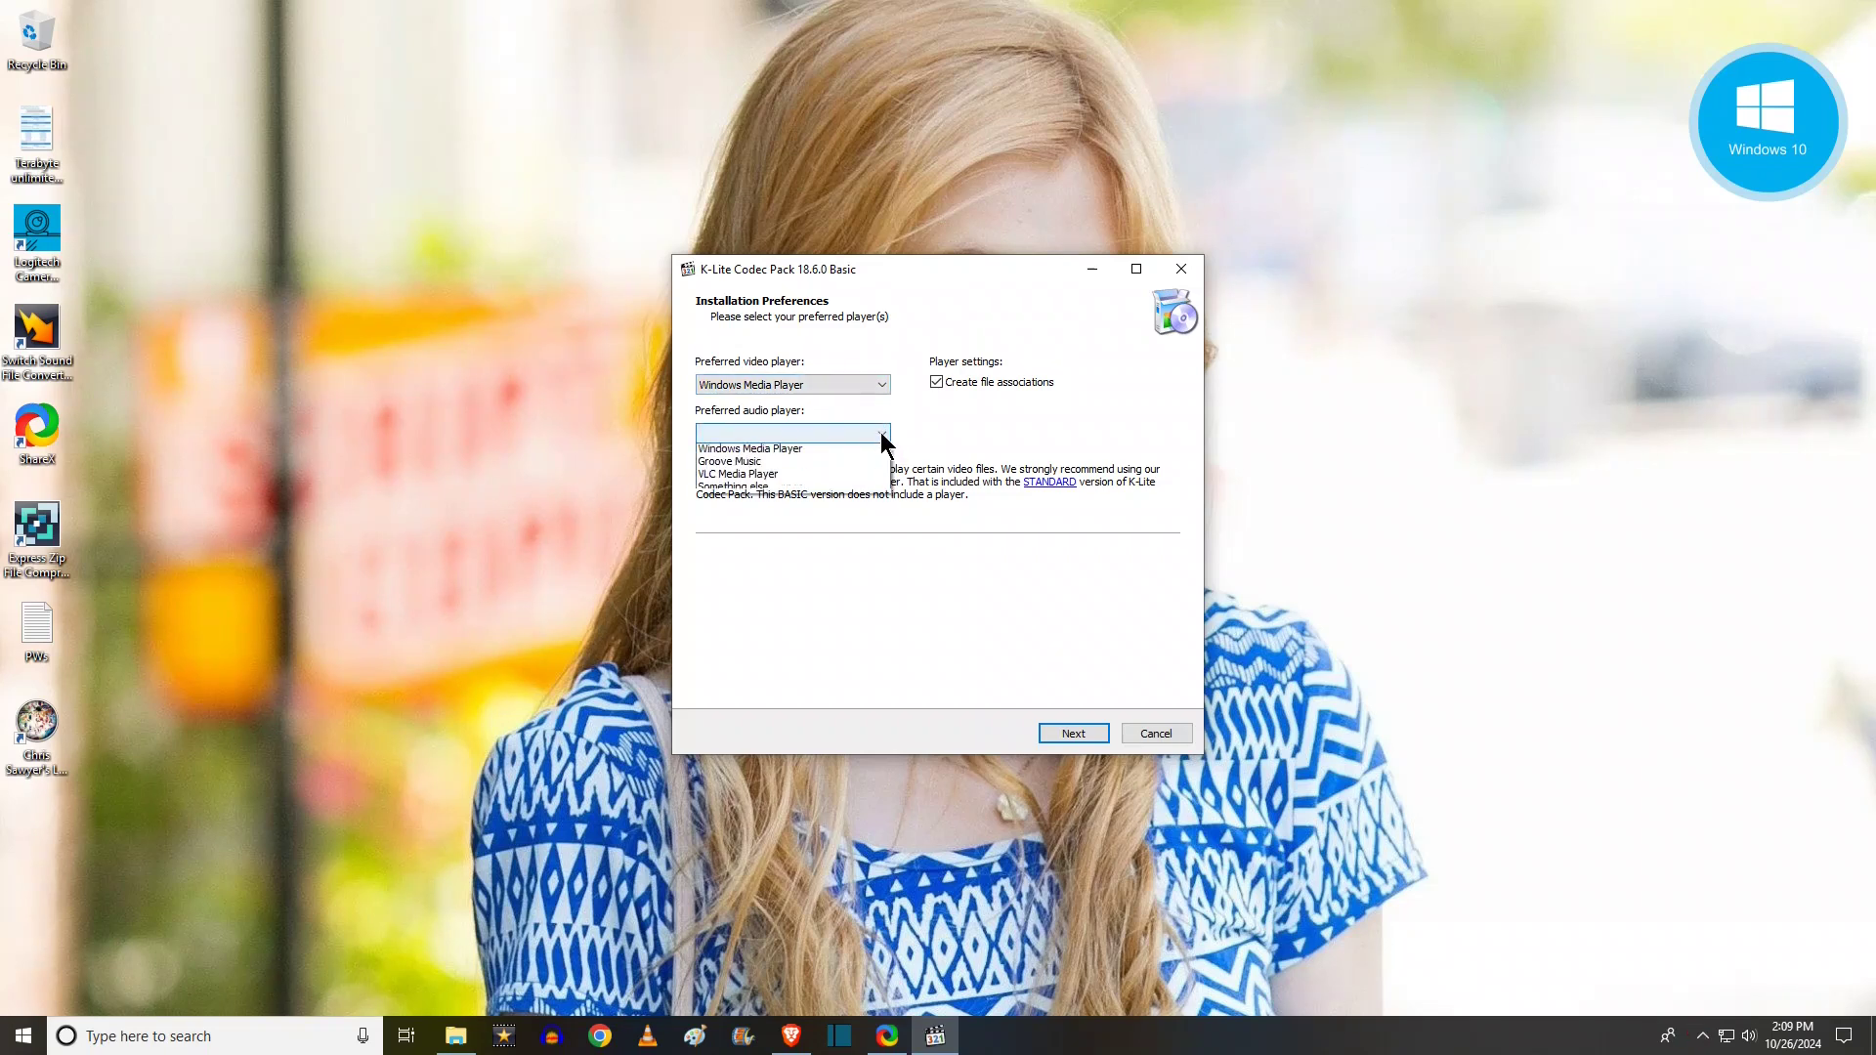
pyautogui.click(848, 449)
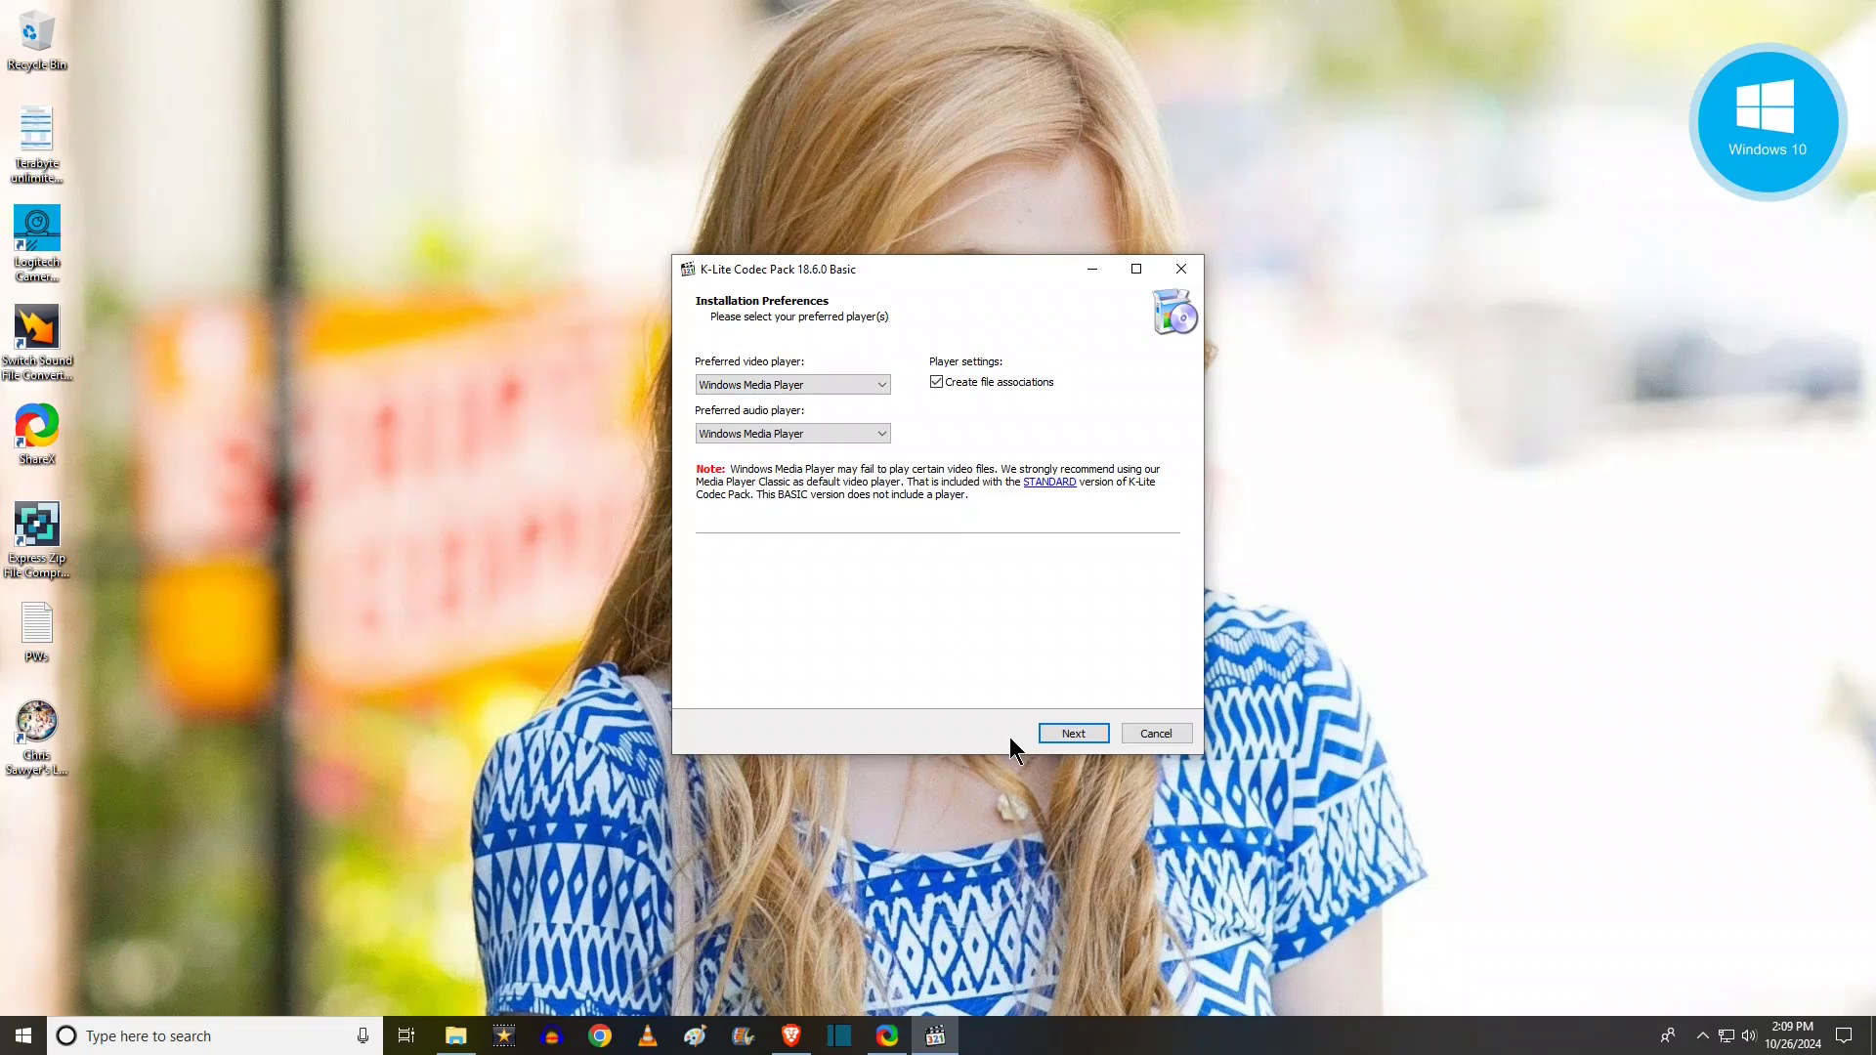
pyautogui.click(1069, 739)
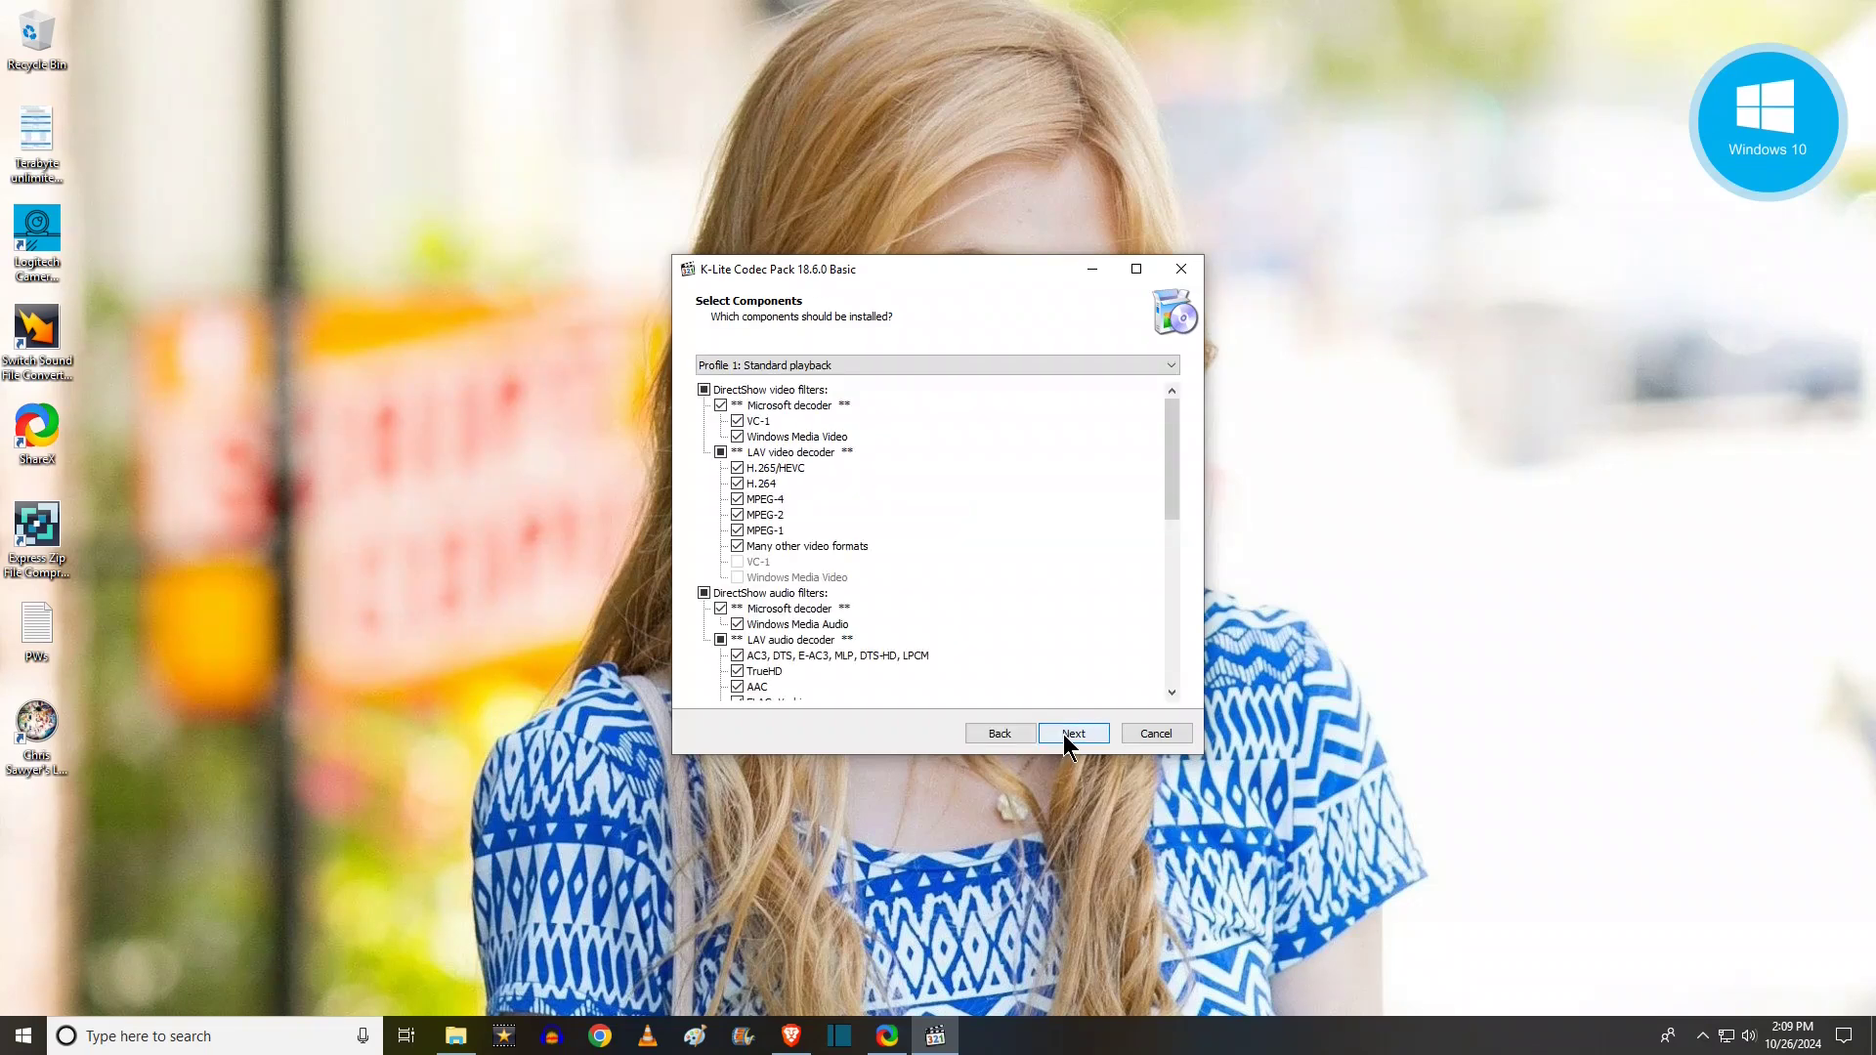
# Accept the Standard playback components, DXVA2 copy-back hardware acceleration with H.264, and English as primary language.
pyautogui.click(1064, 735)
pyautogui.click(1064, 735)
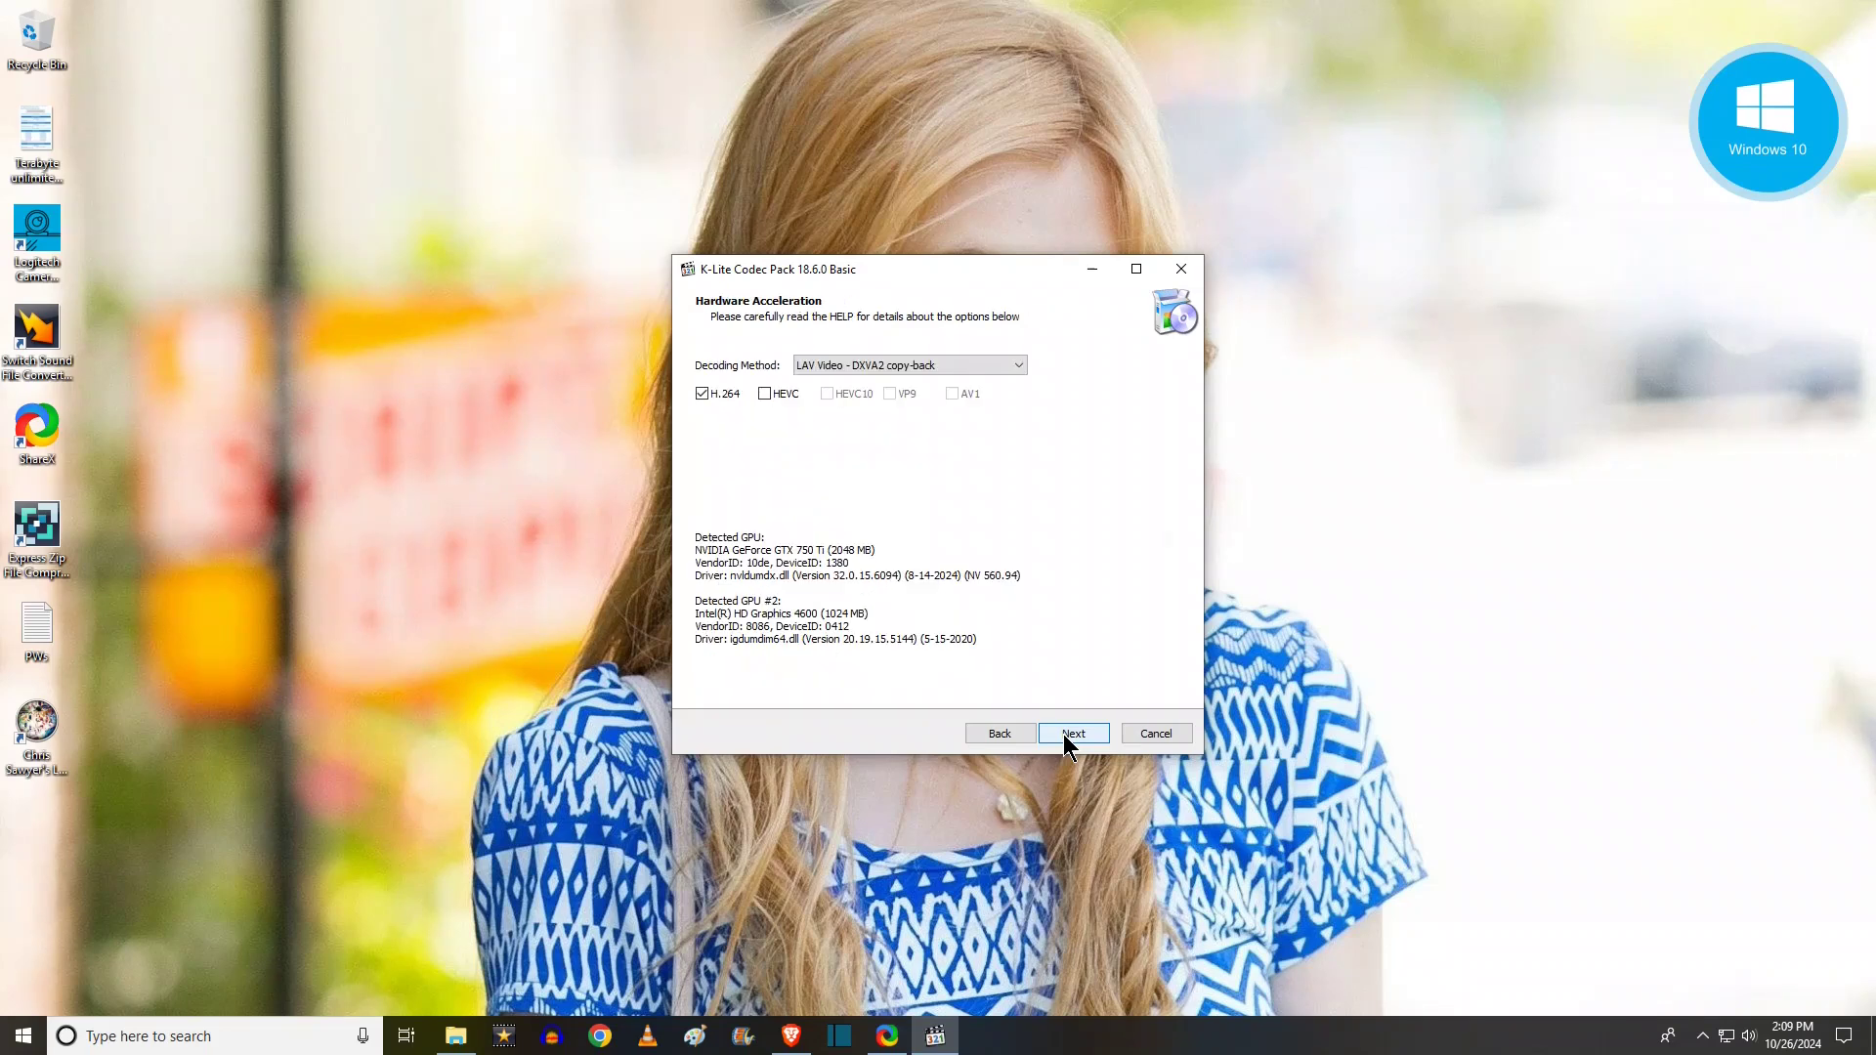
pyautogui.click(1064, 735)
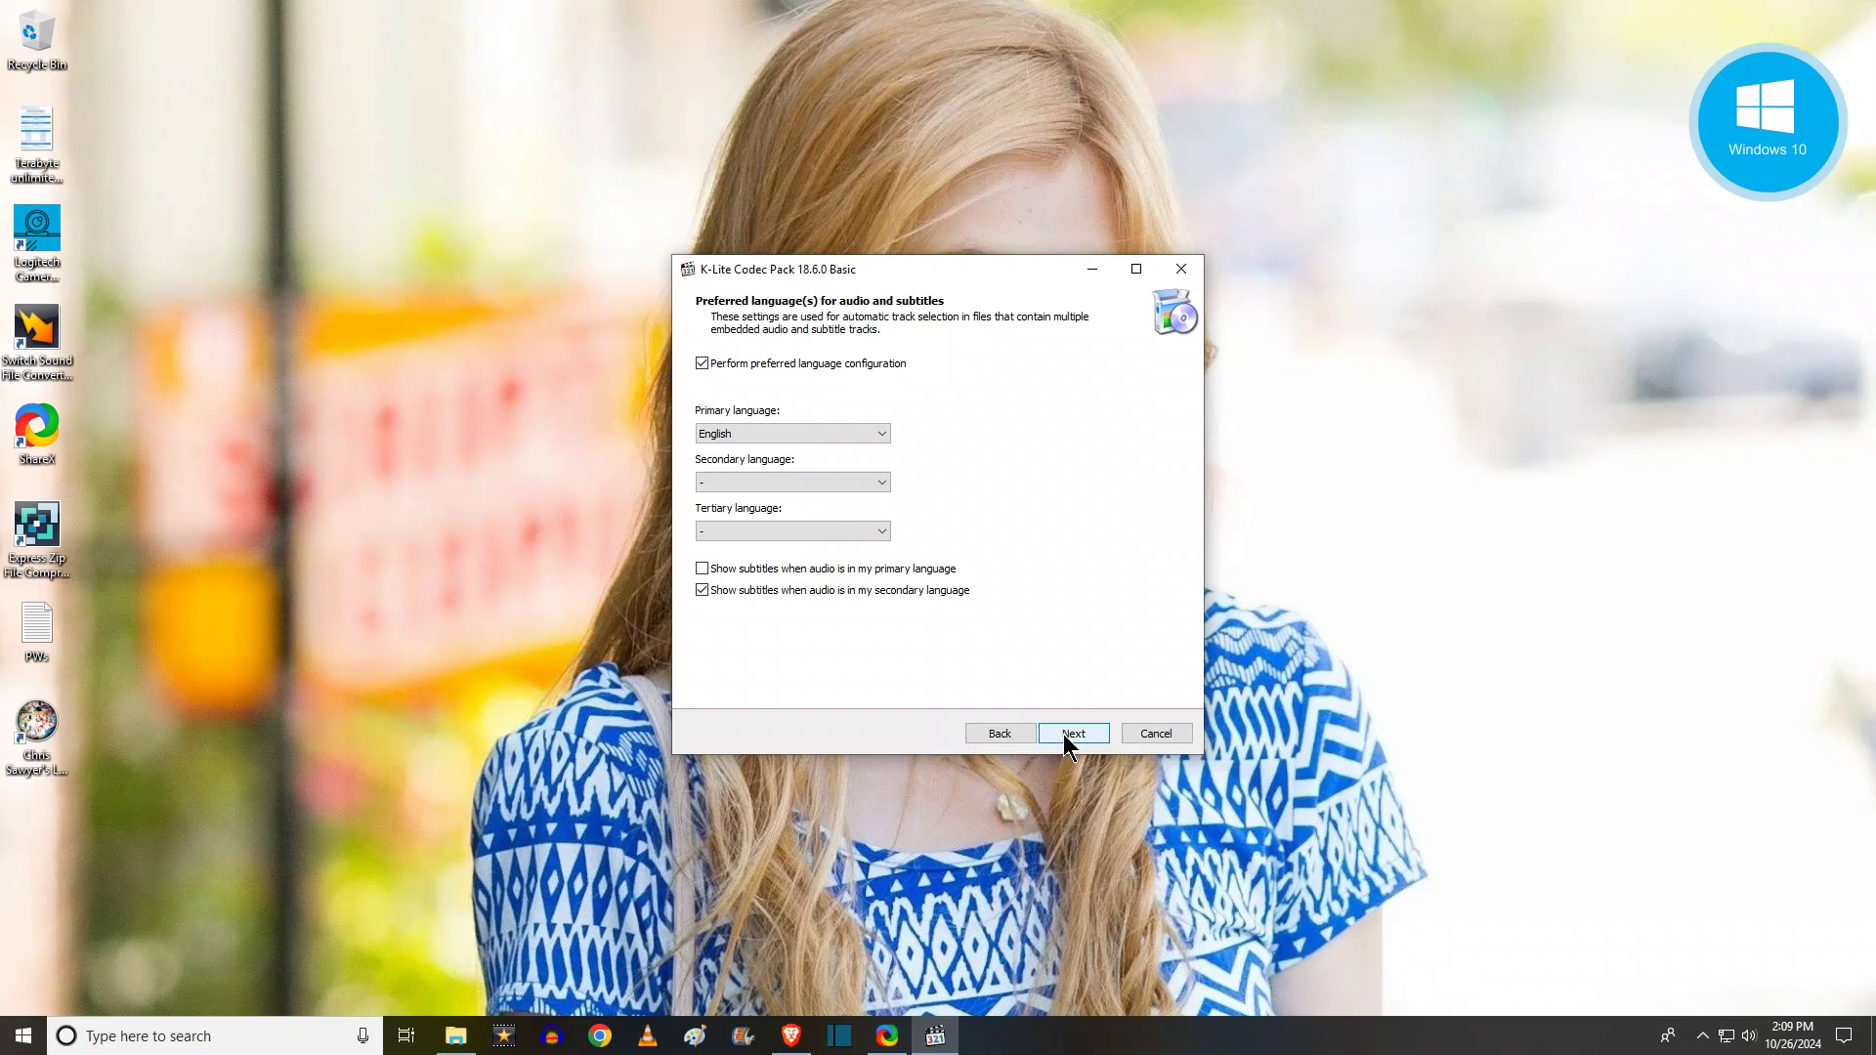
pyautogui.click(1063, 735)
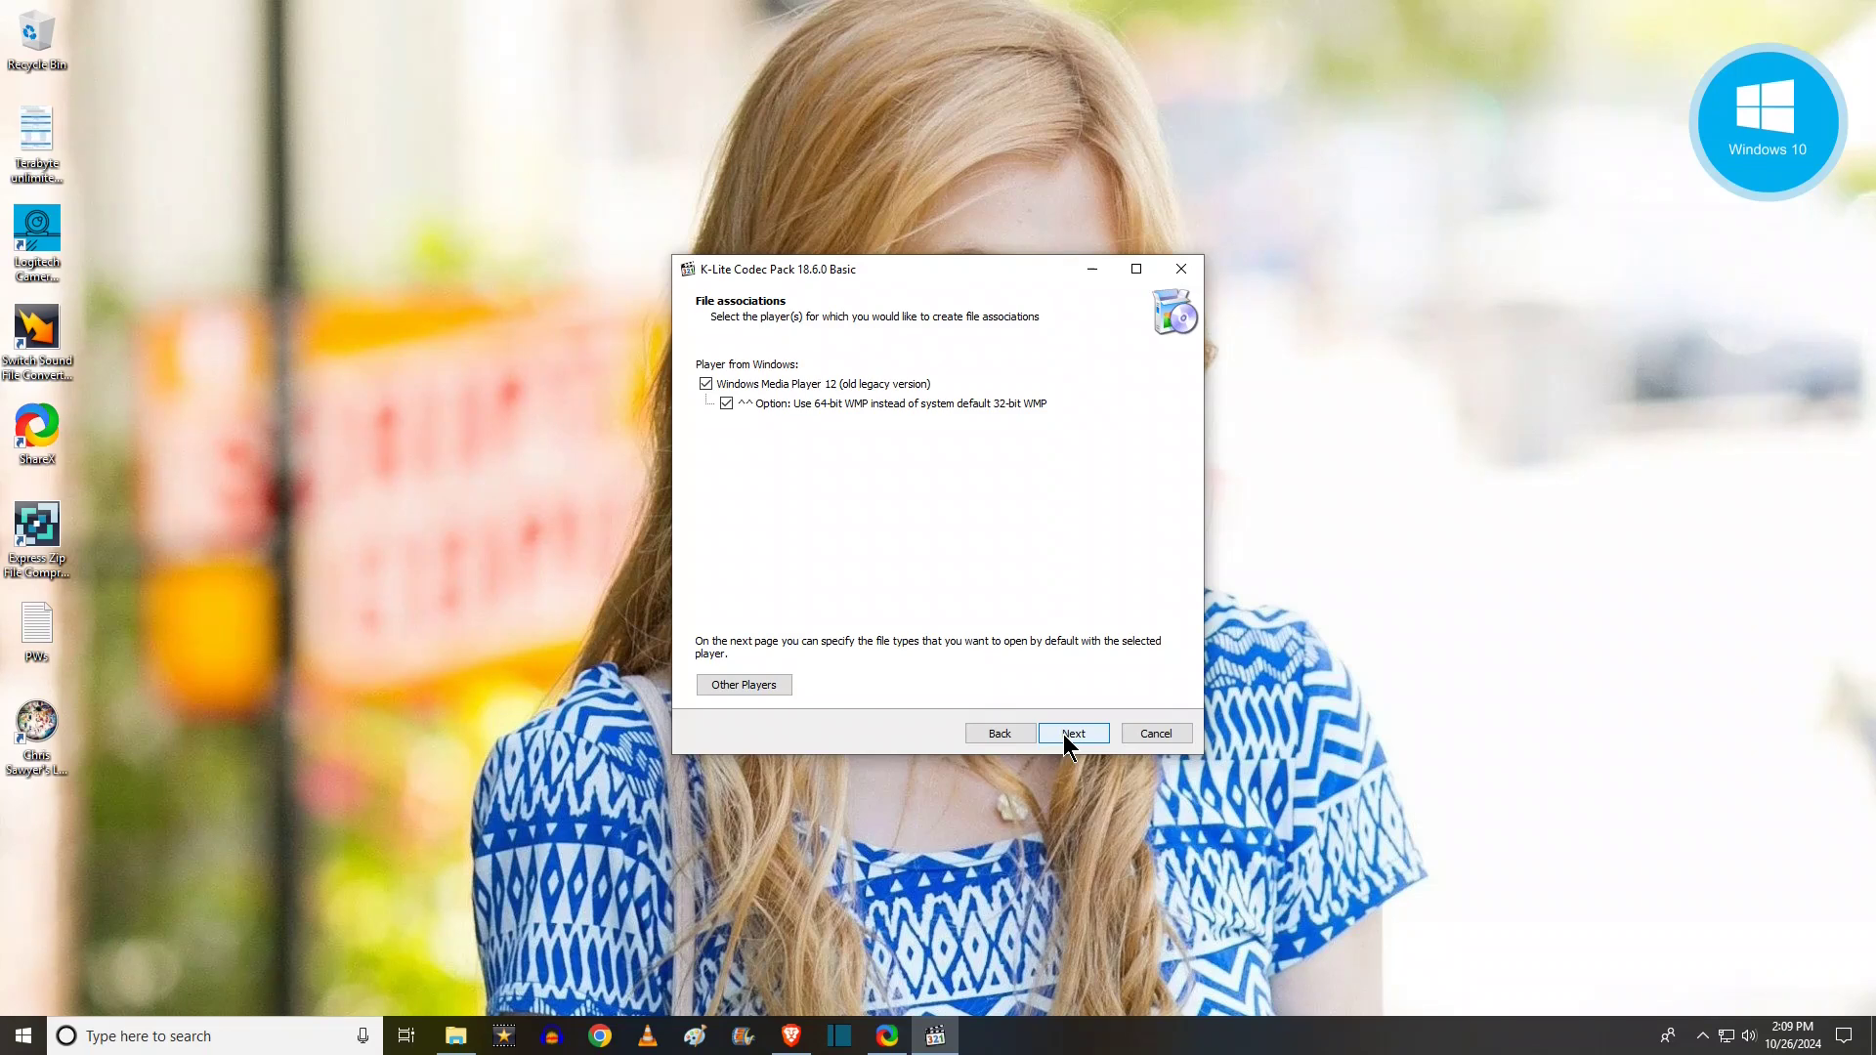
# Accept the Windows Media Player 12 file associations, Stereo audio output and the preselected thumbnail file types.
pyautogui.click(1063, 735)
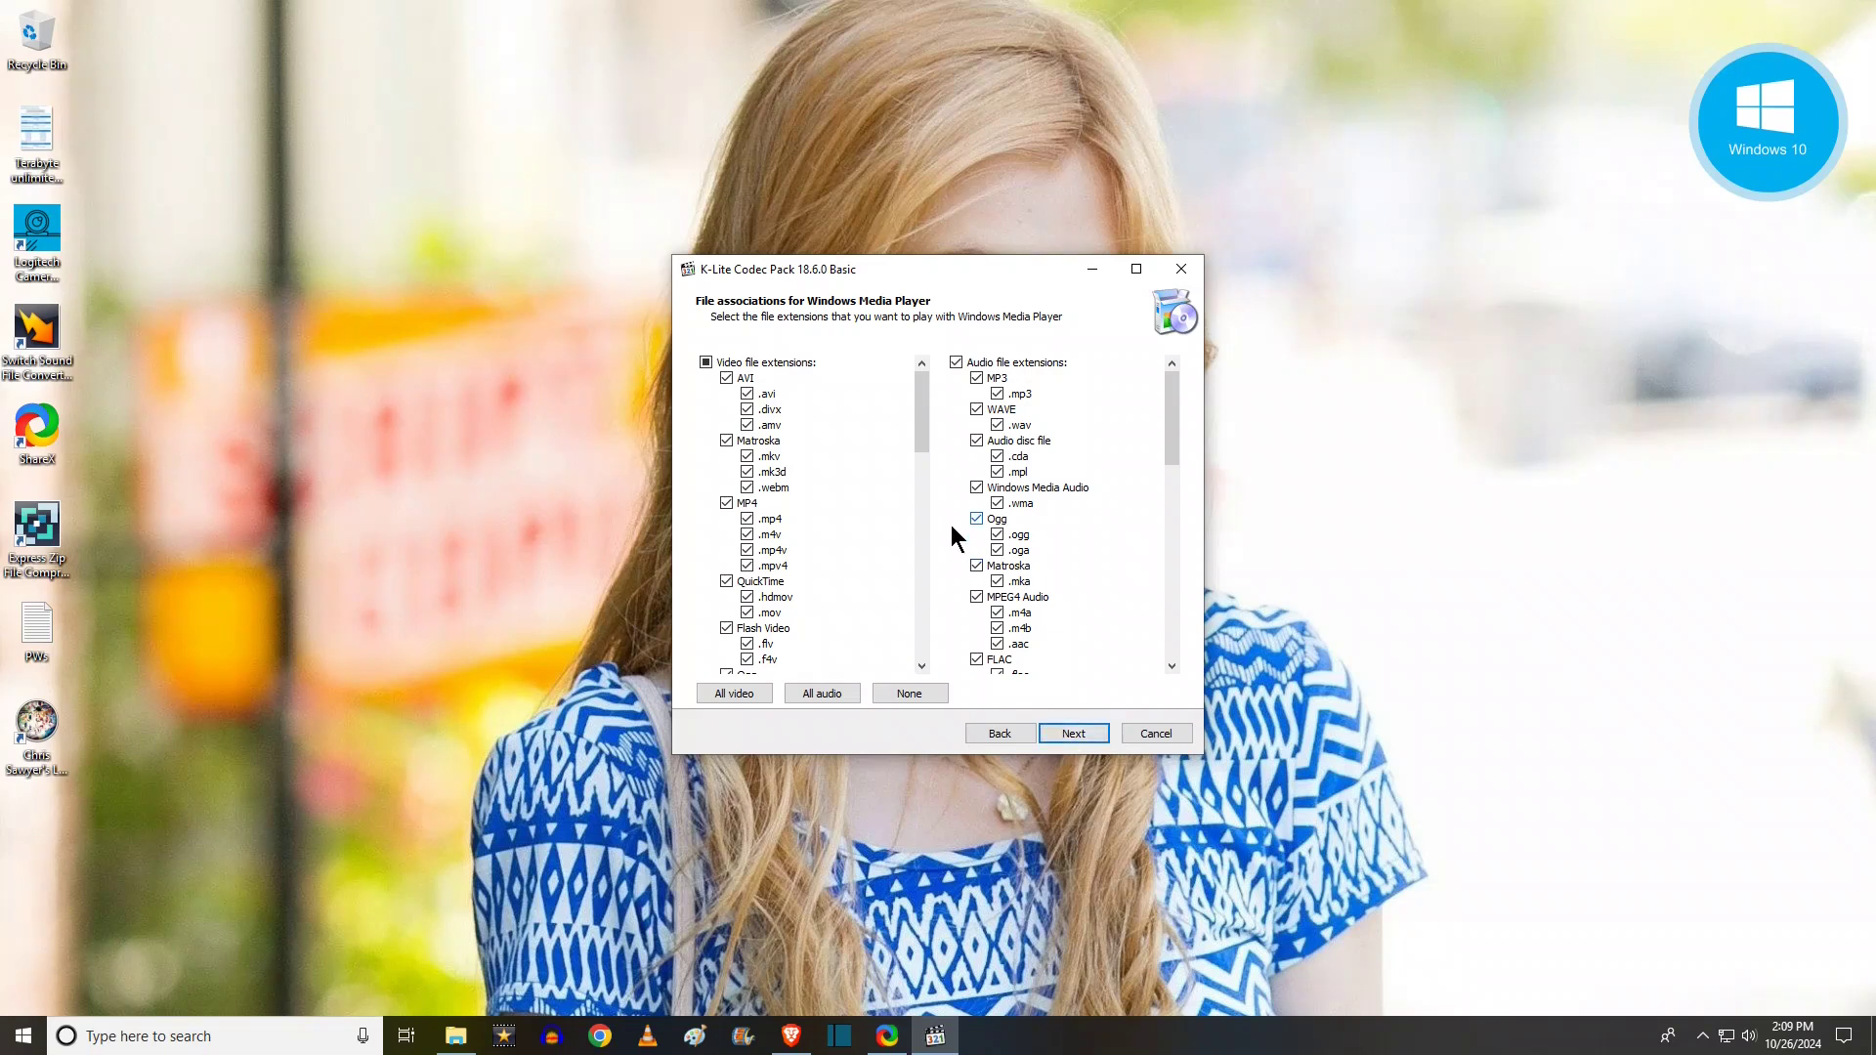
pyautogui.moveTo(920, 434); pyautogui.dragTo(912, 500)
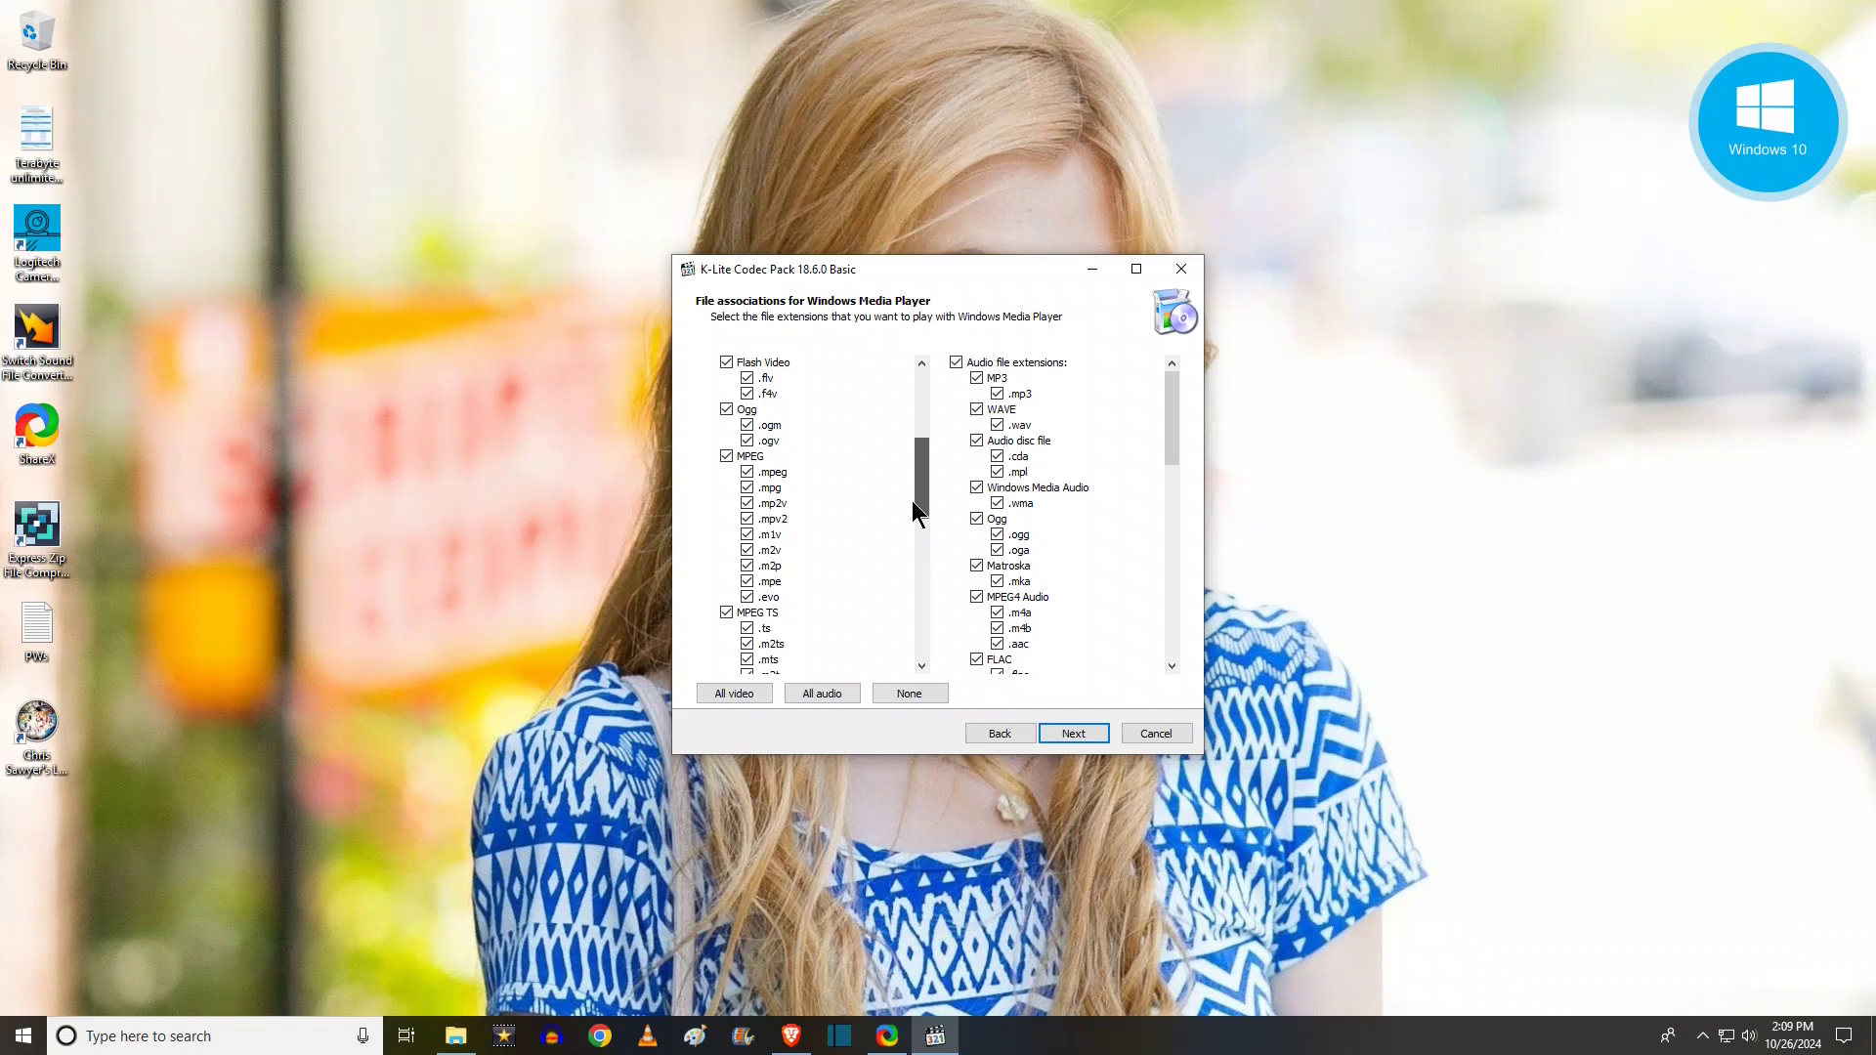
pyautogui.moveTo(911, 500); pyautogui.dragTo(805, 573)
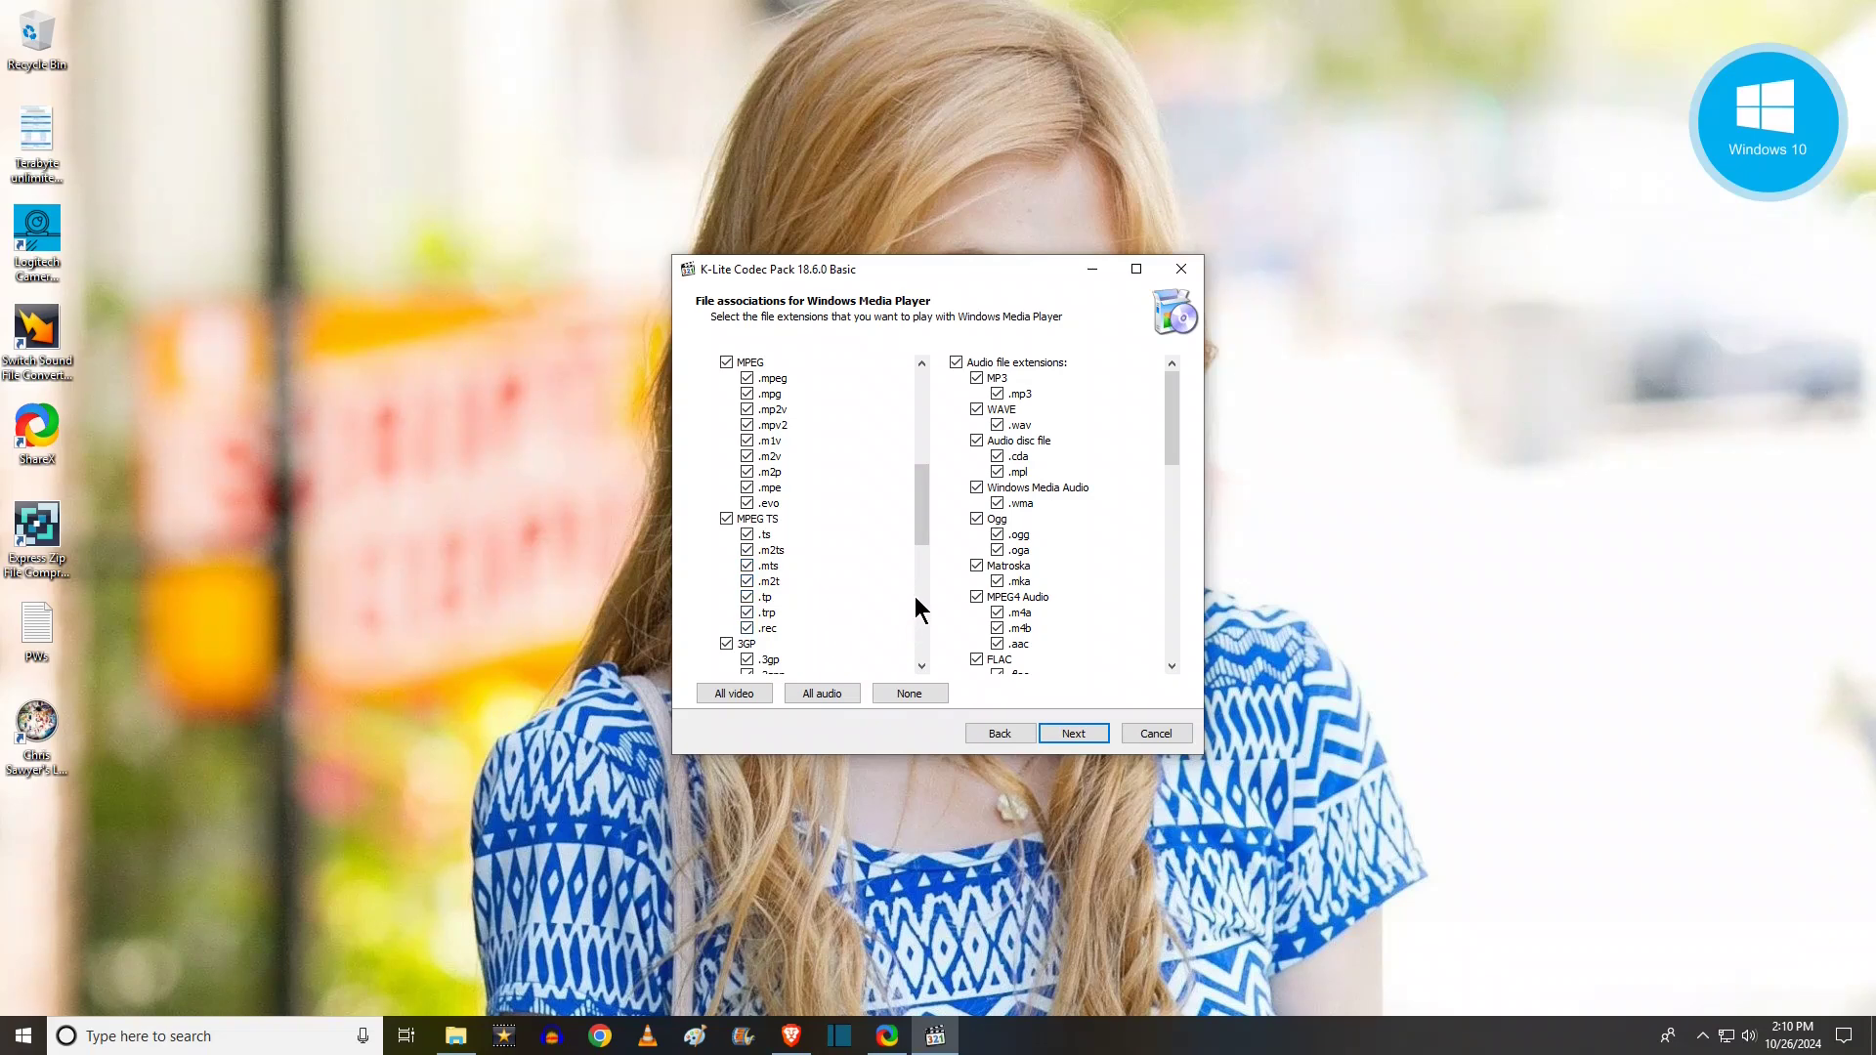
pyautogui.click(1093, 730)
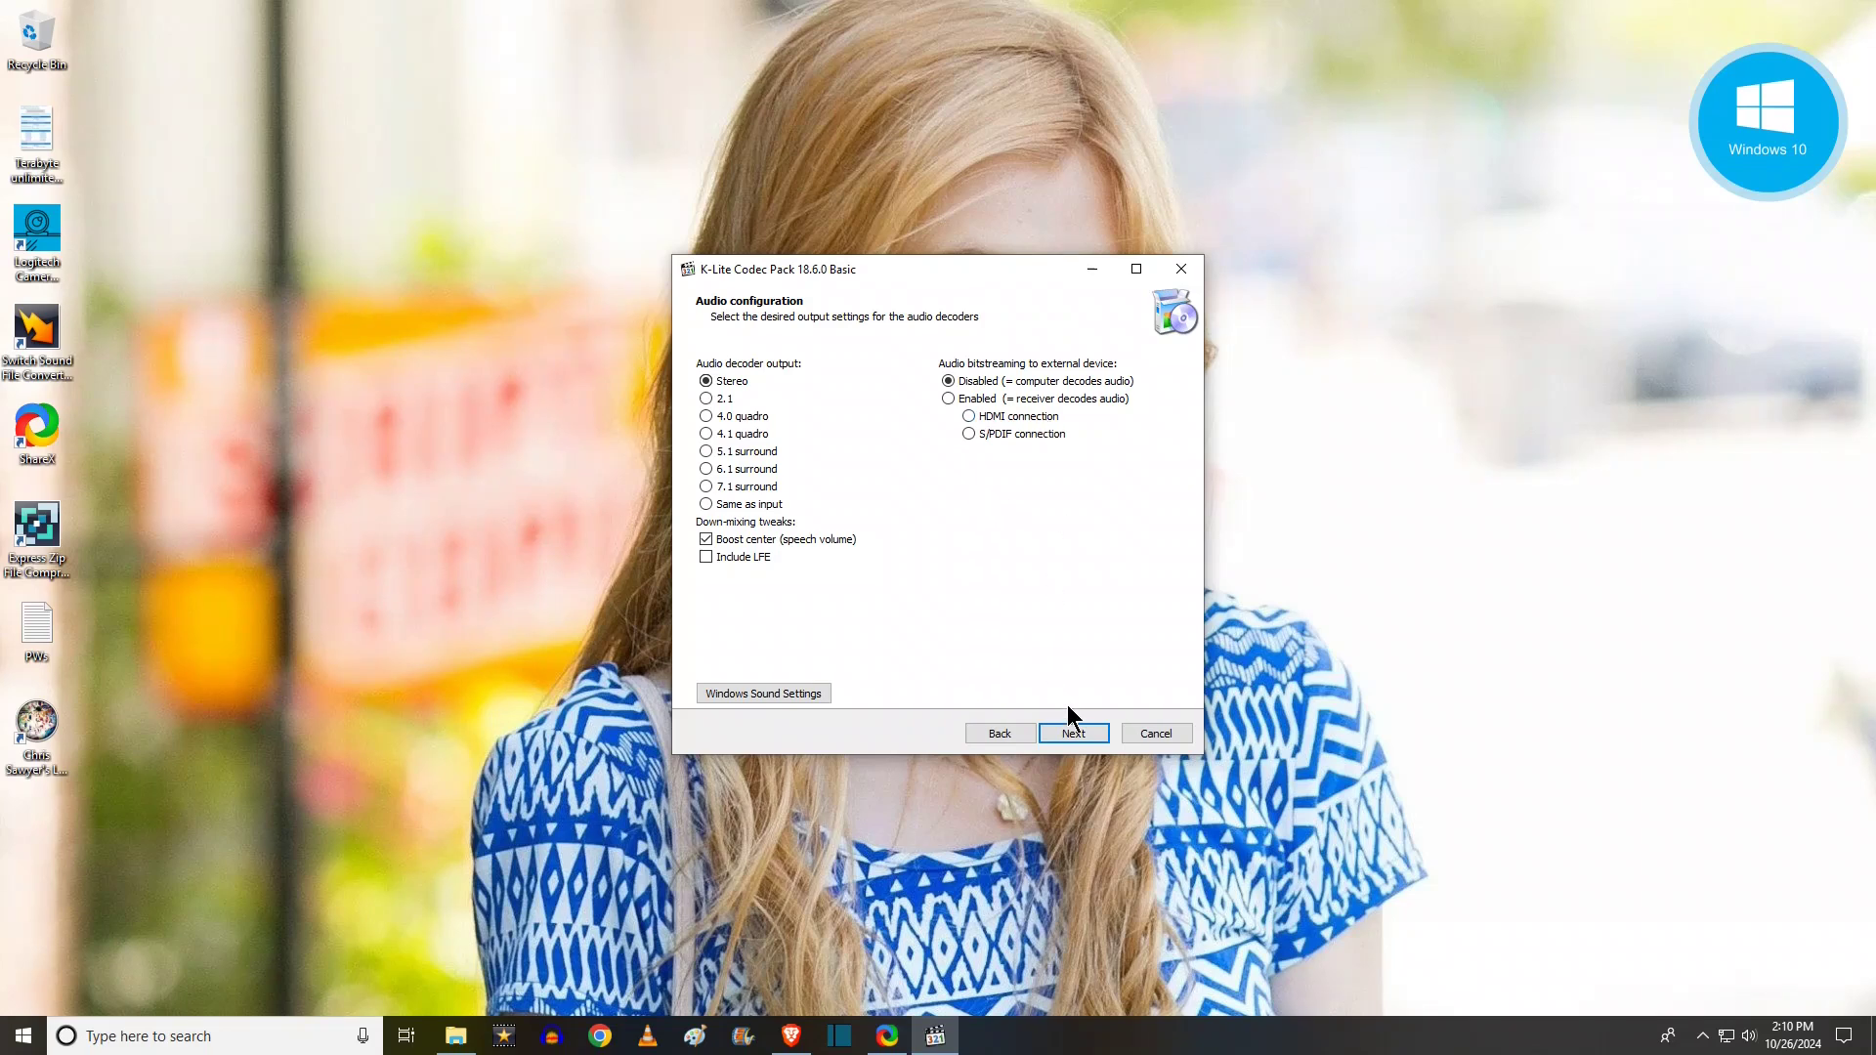
pyautogui.click(1075, 734)
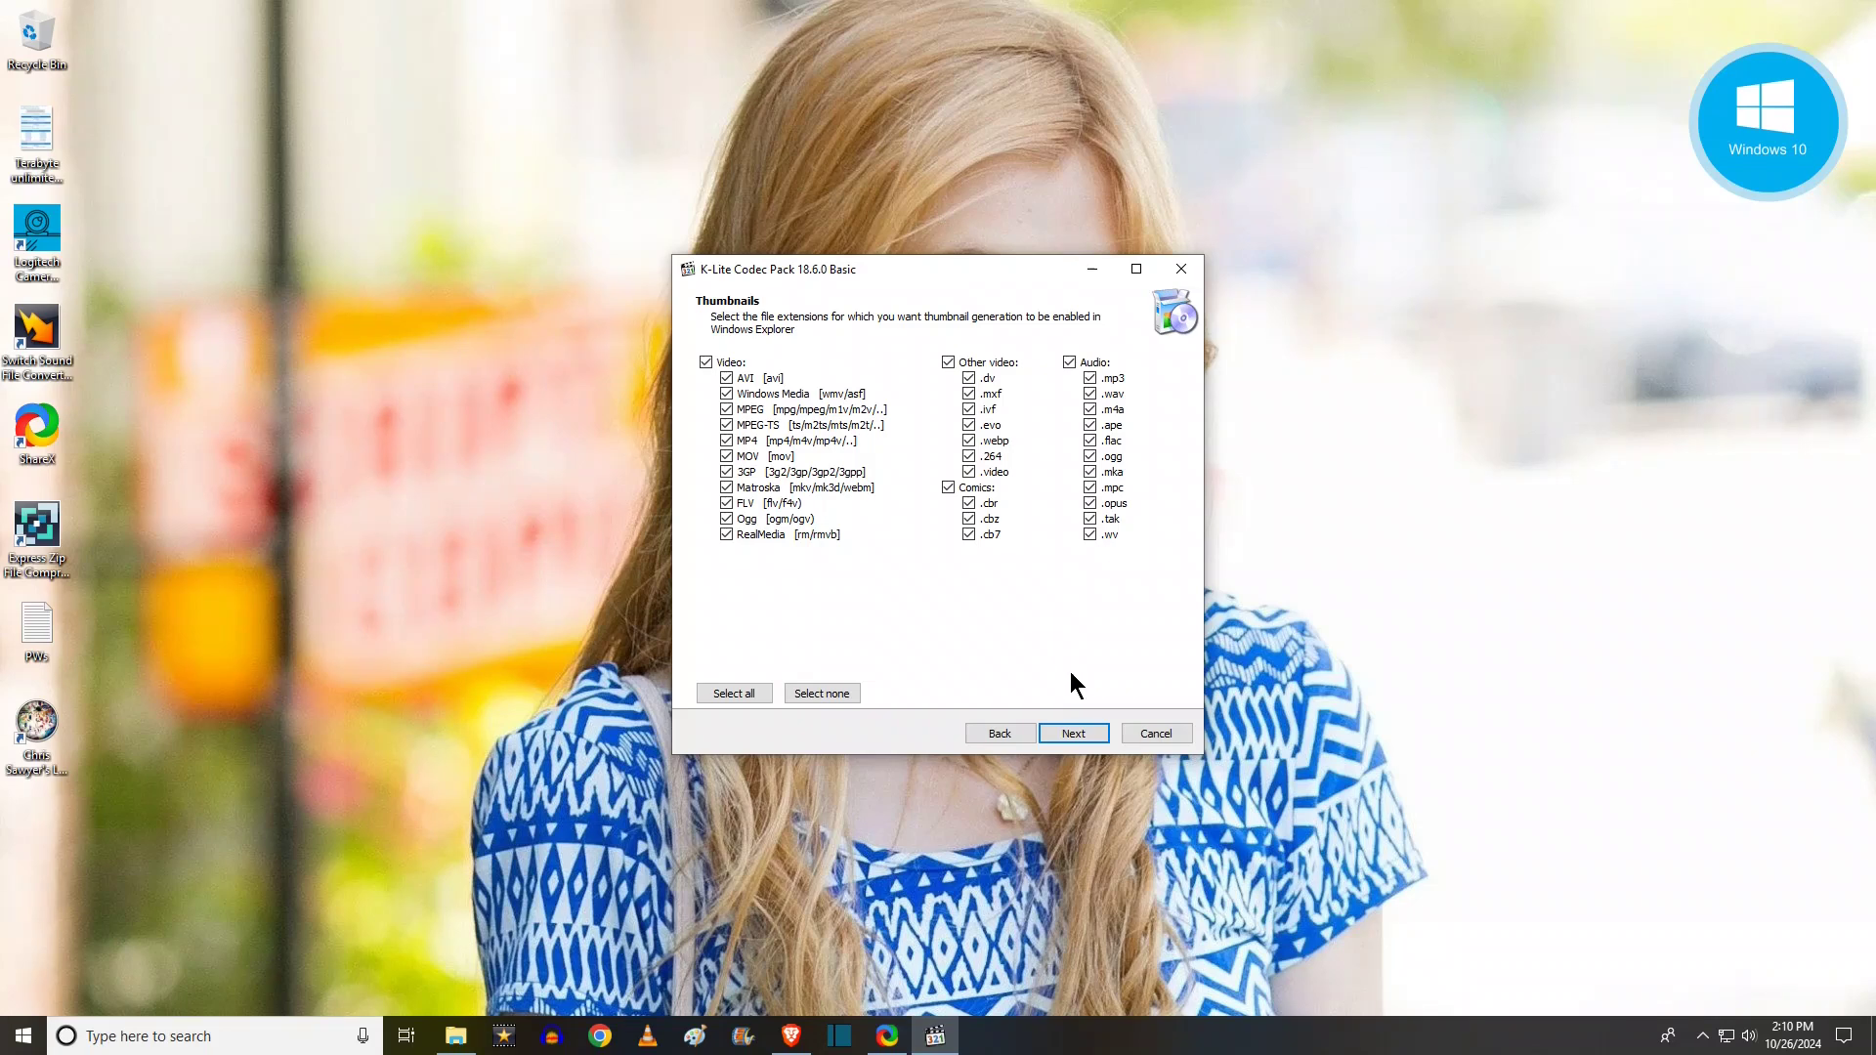
pyautogui.click(1075, 732)
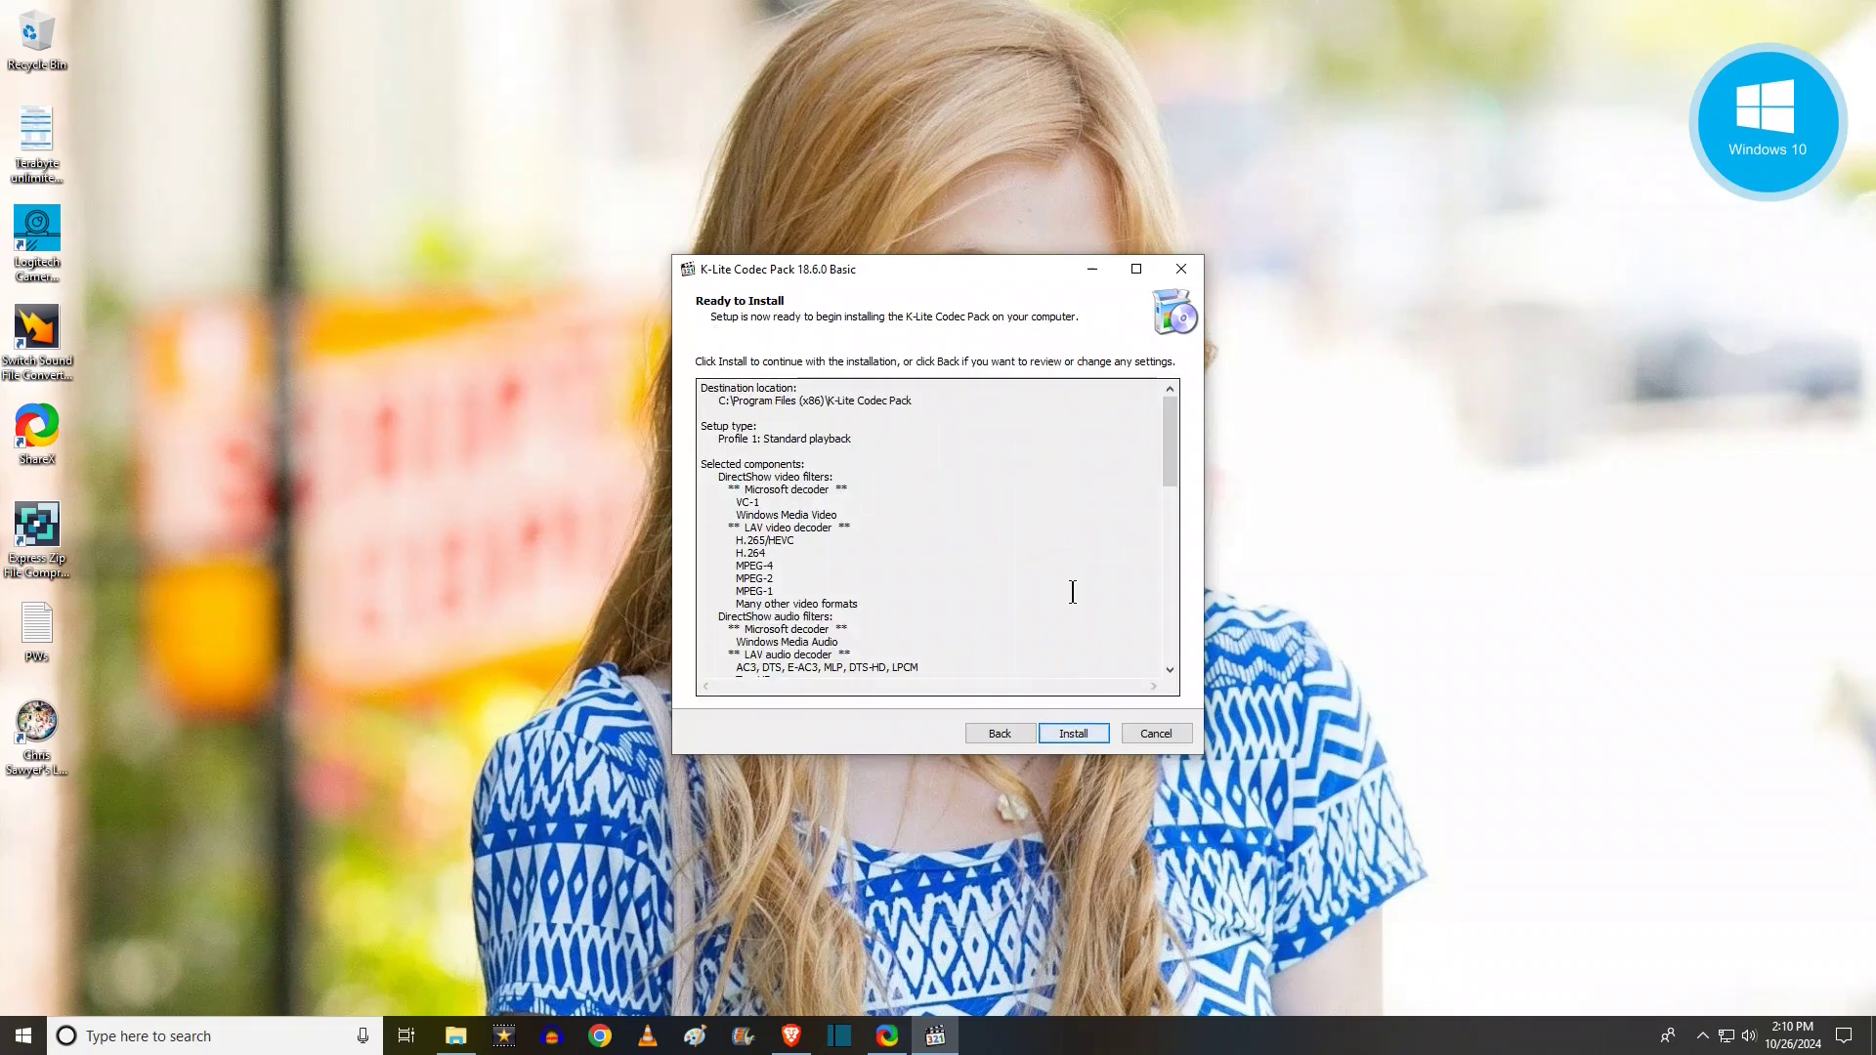
# Install the codec pack, finish the setup without extra options and minimize the configuration tips page.
pyautogui.click(1072, 735)
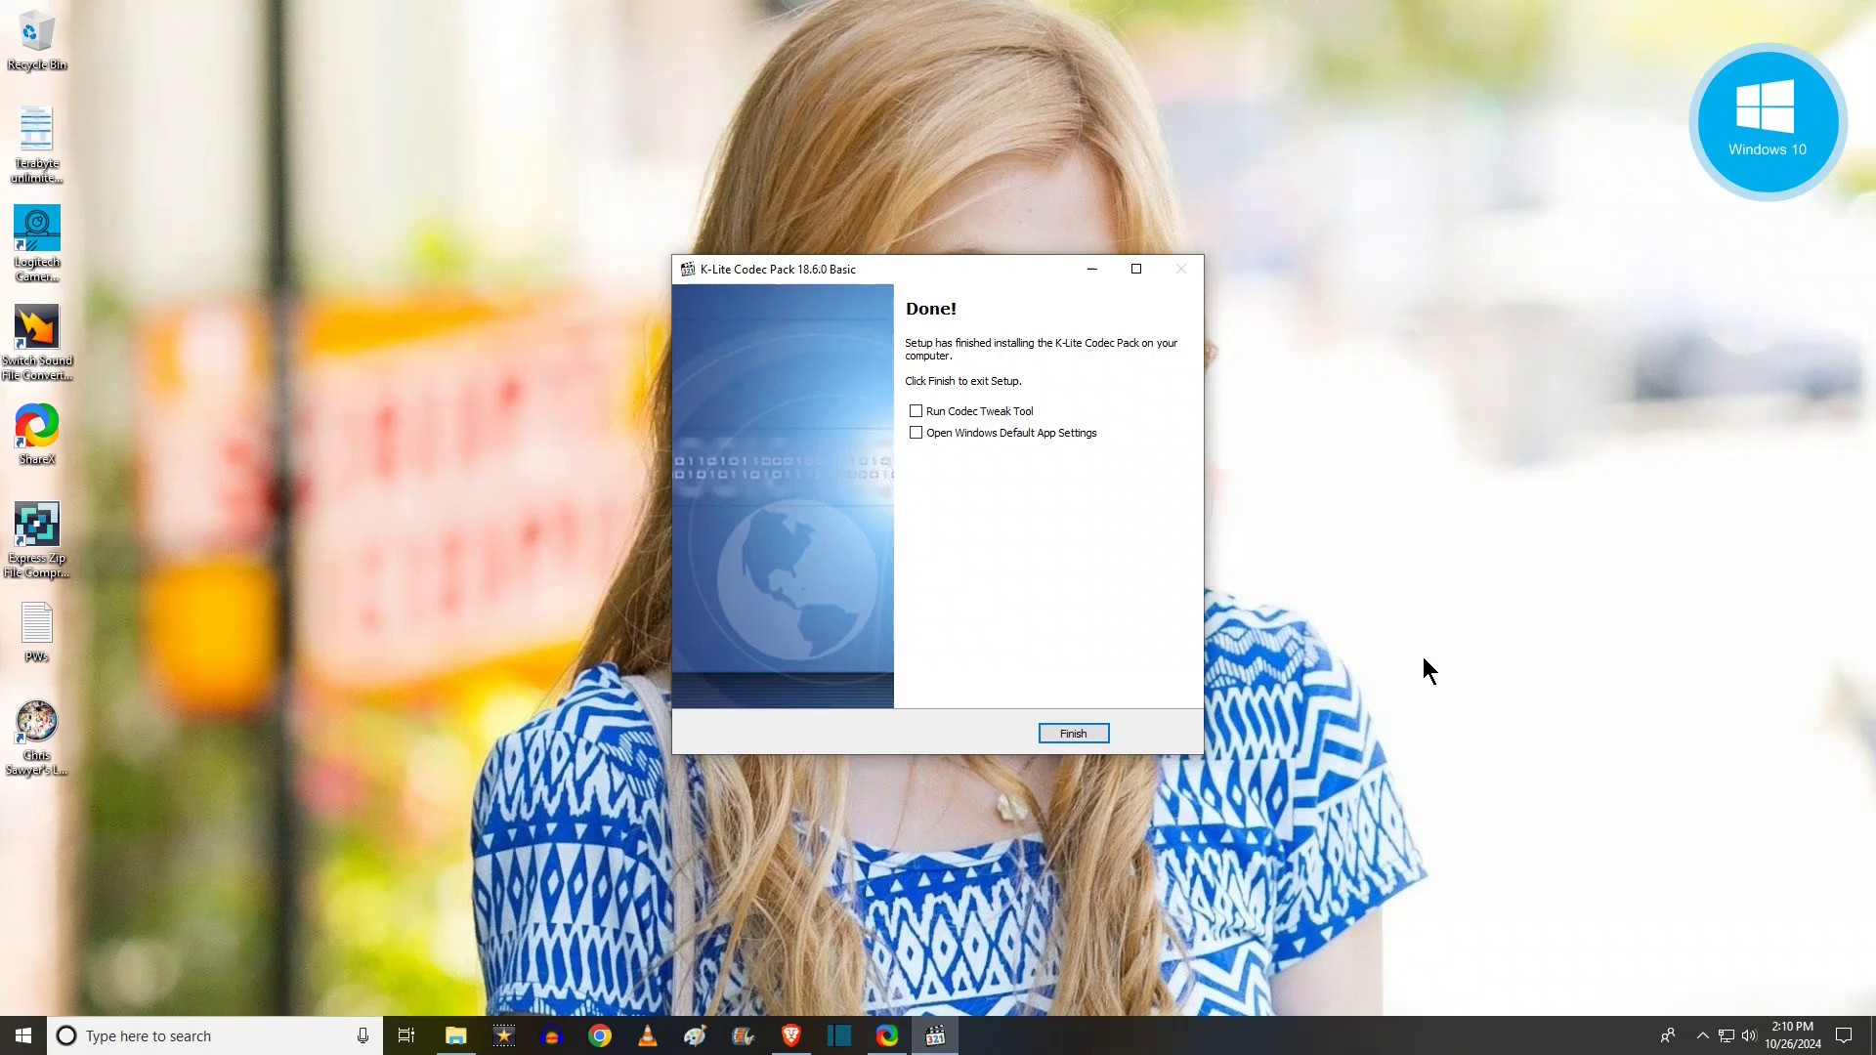
pyautogui.click(1081, 735)
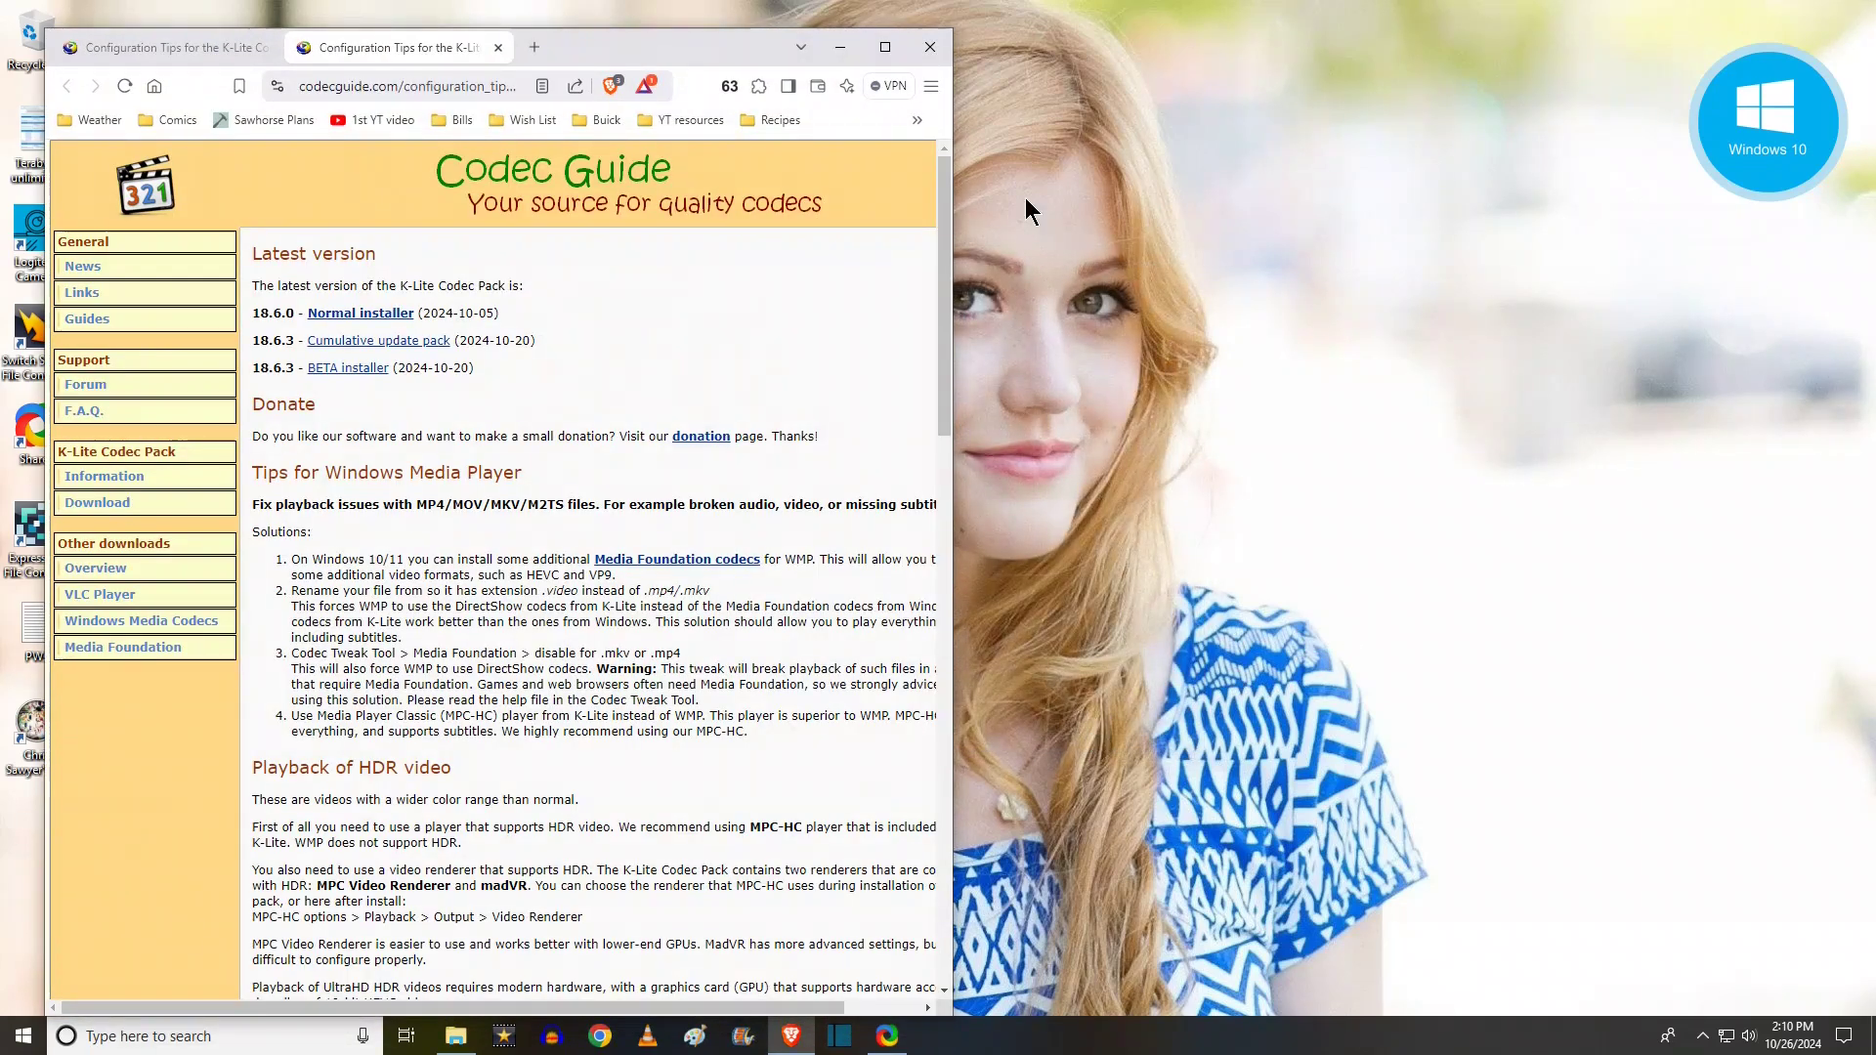
pyautogui.click(839, 46)
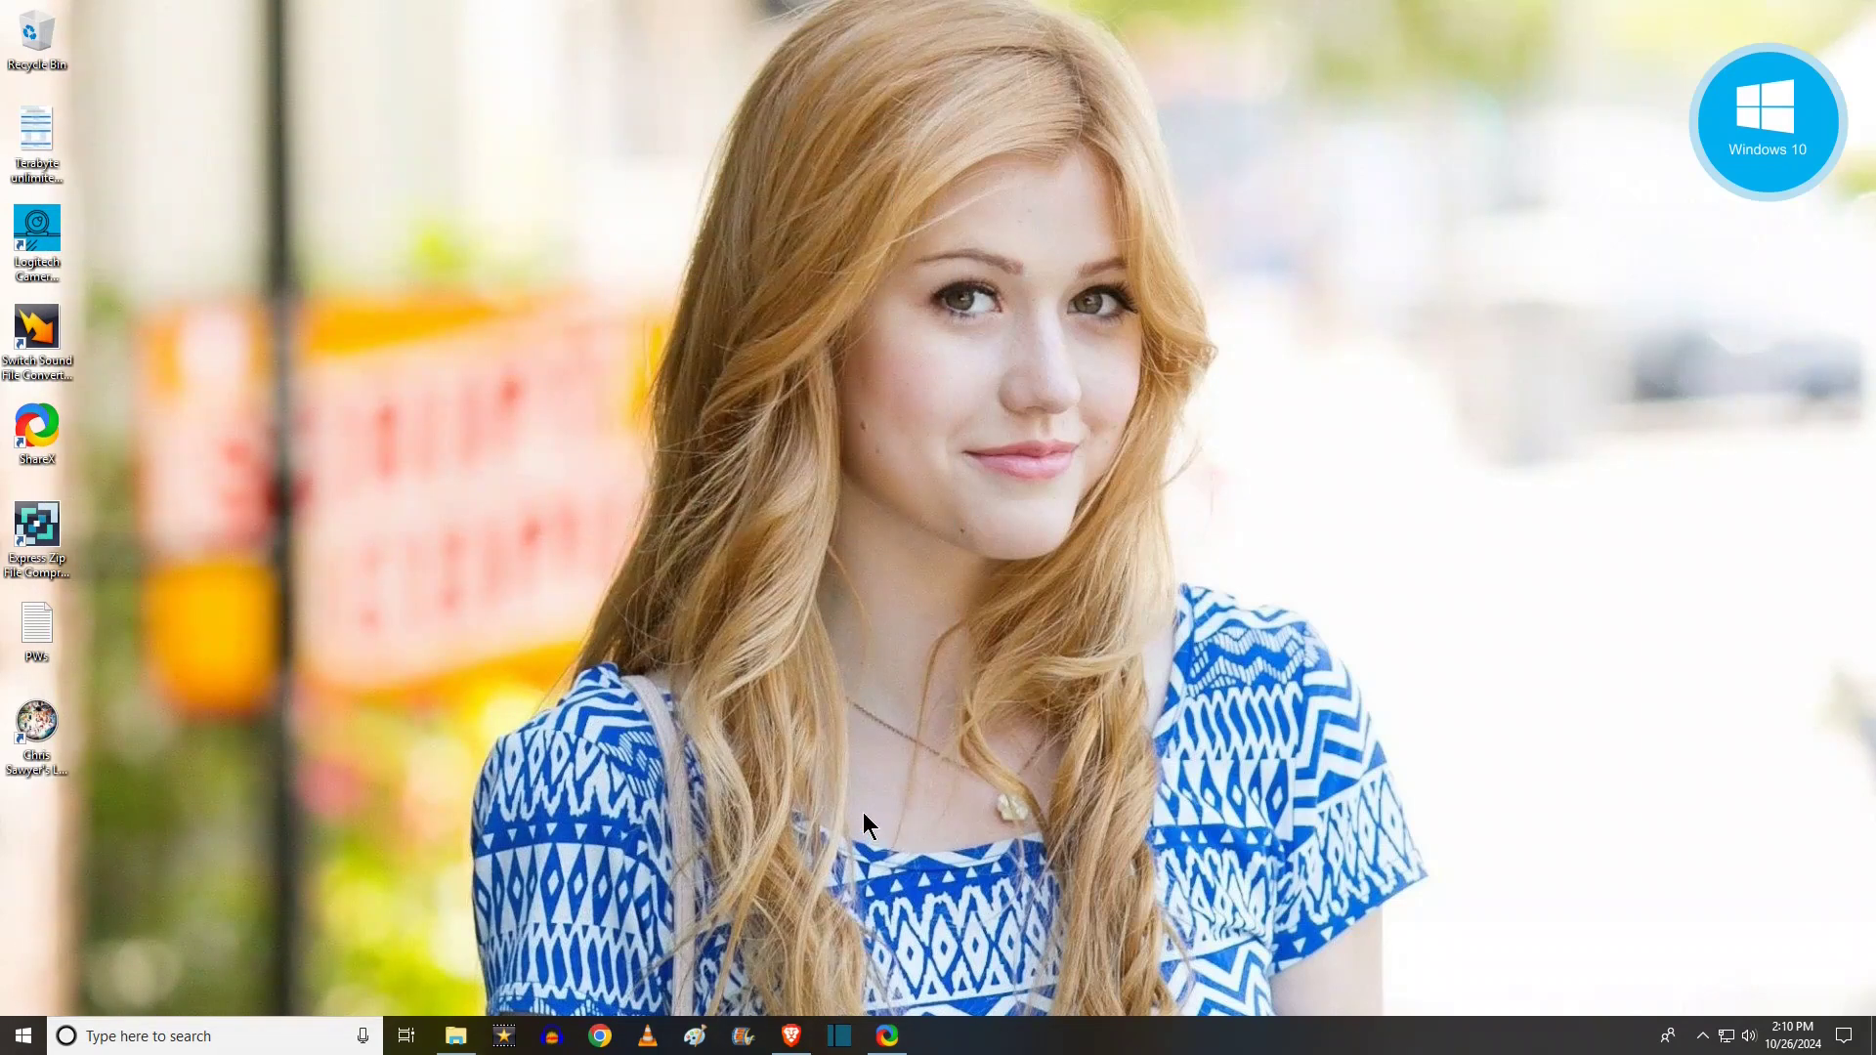
# Open the 2024-10-15 folder inside Raw video on the Elements SE (F:) drive.
pyautogui.click(455, 1036)
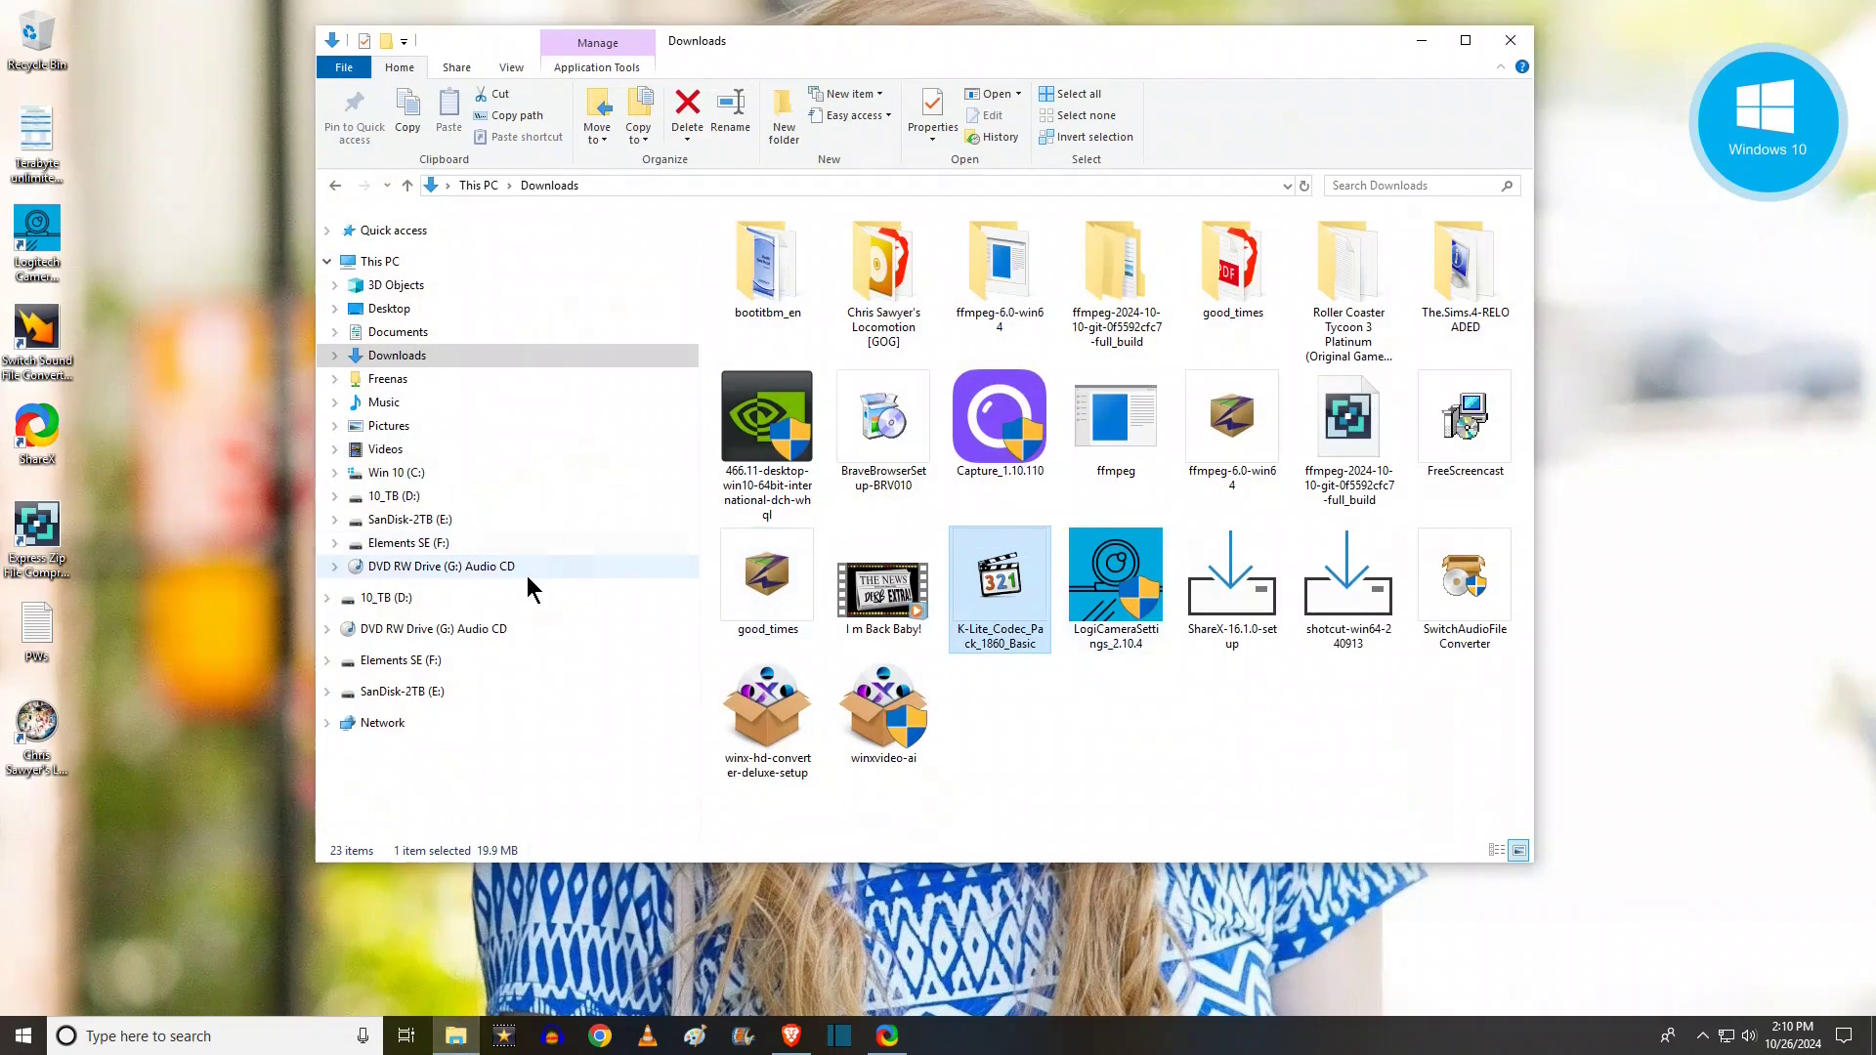
pyautogui.click(425, 660)
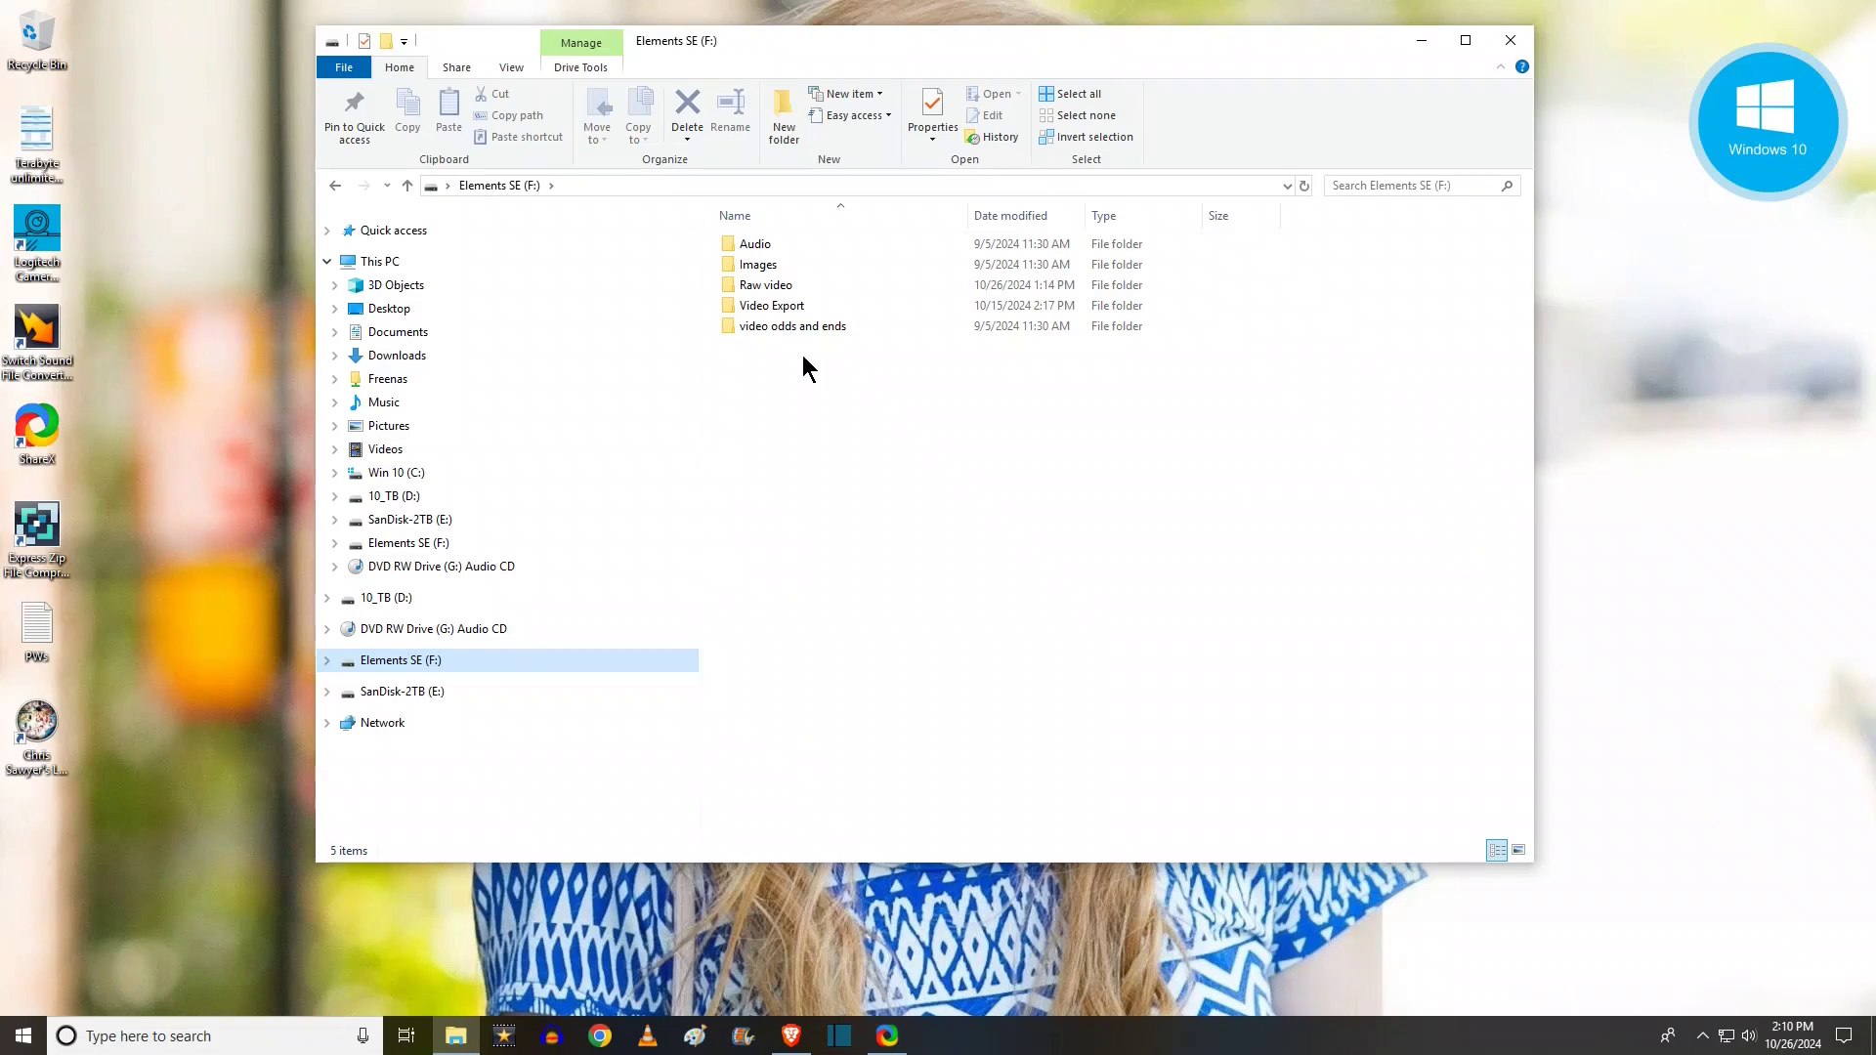
pyautogui.doubleClick(782, 286)
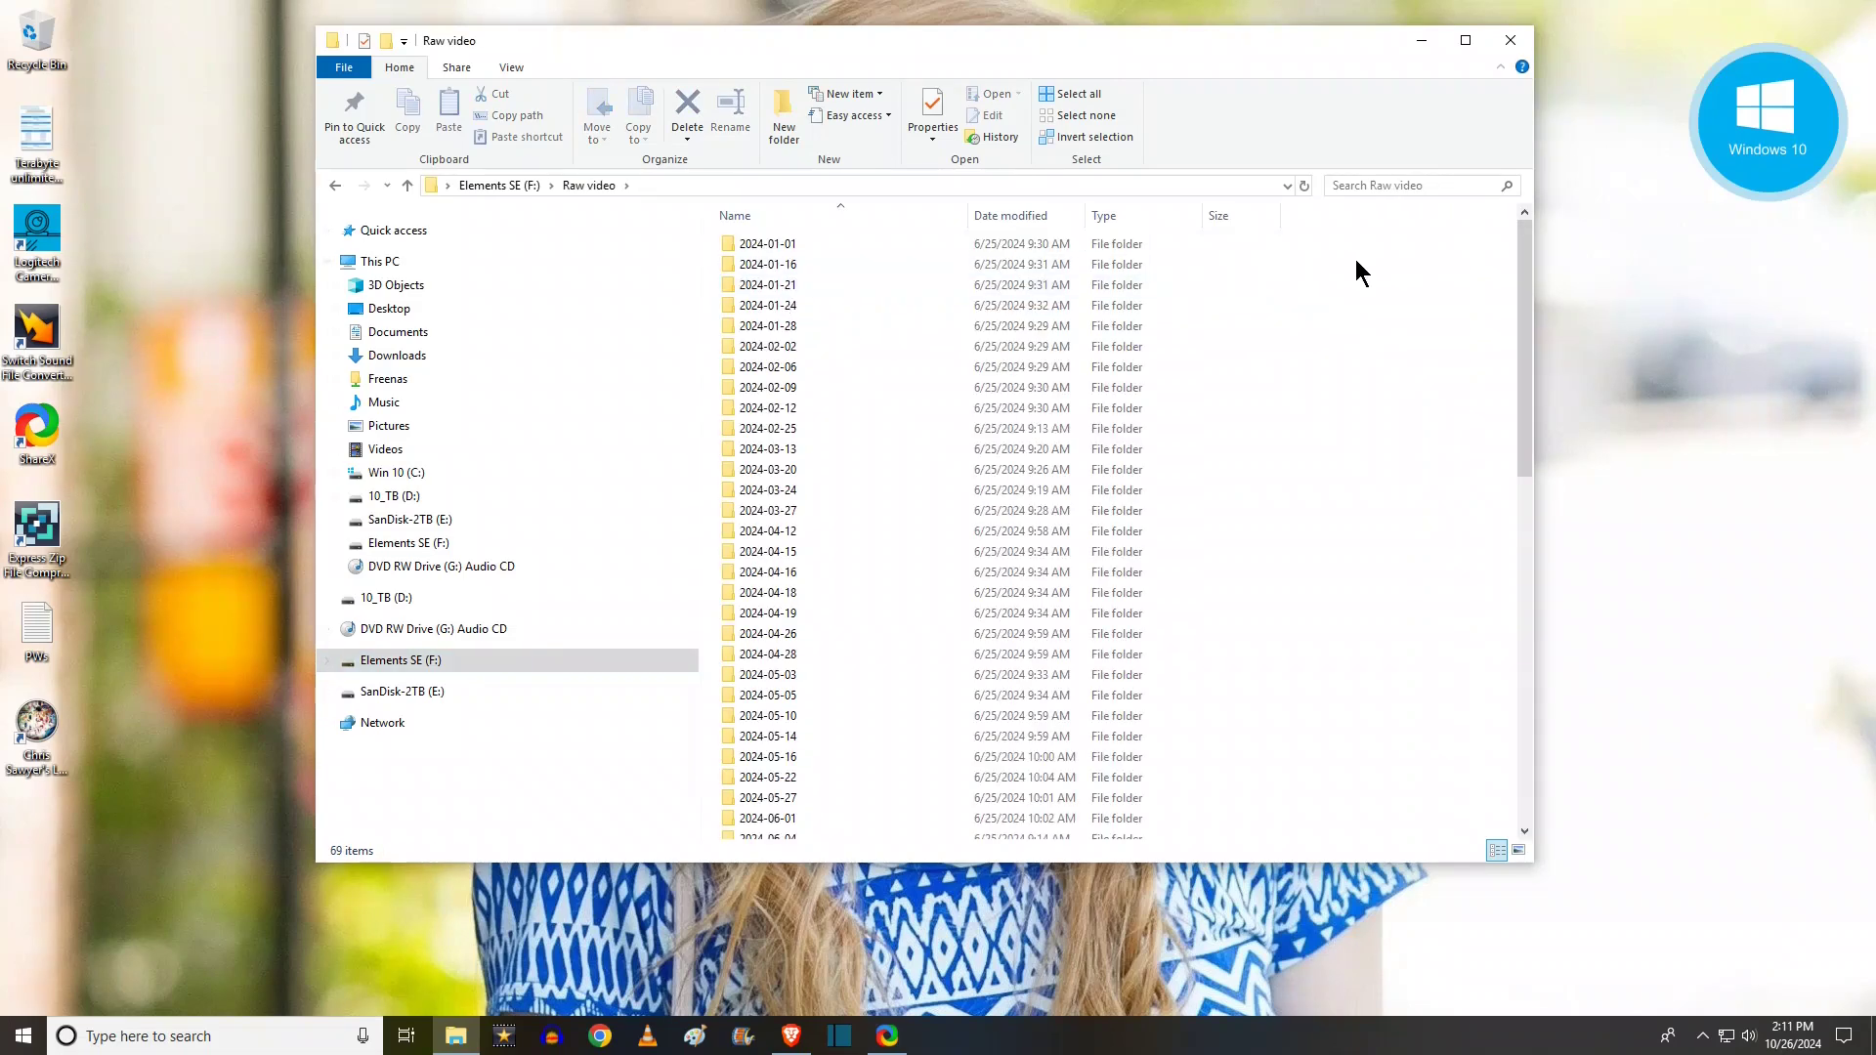
pyautogui.moveTo(1521, 252); pyautogui.dragTo(1527, 614)
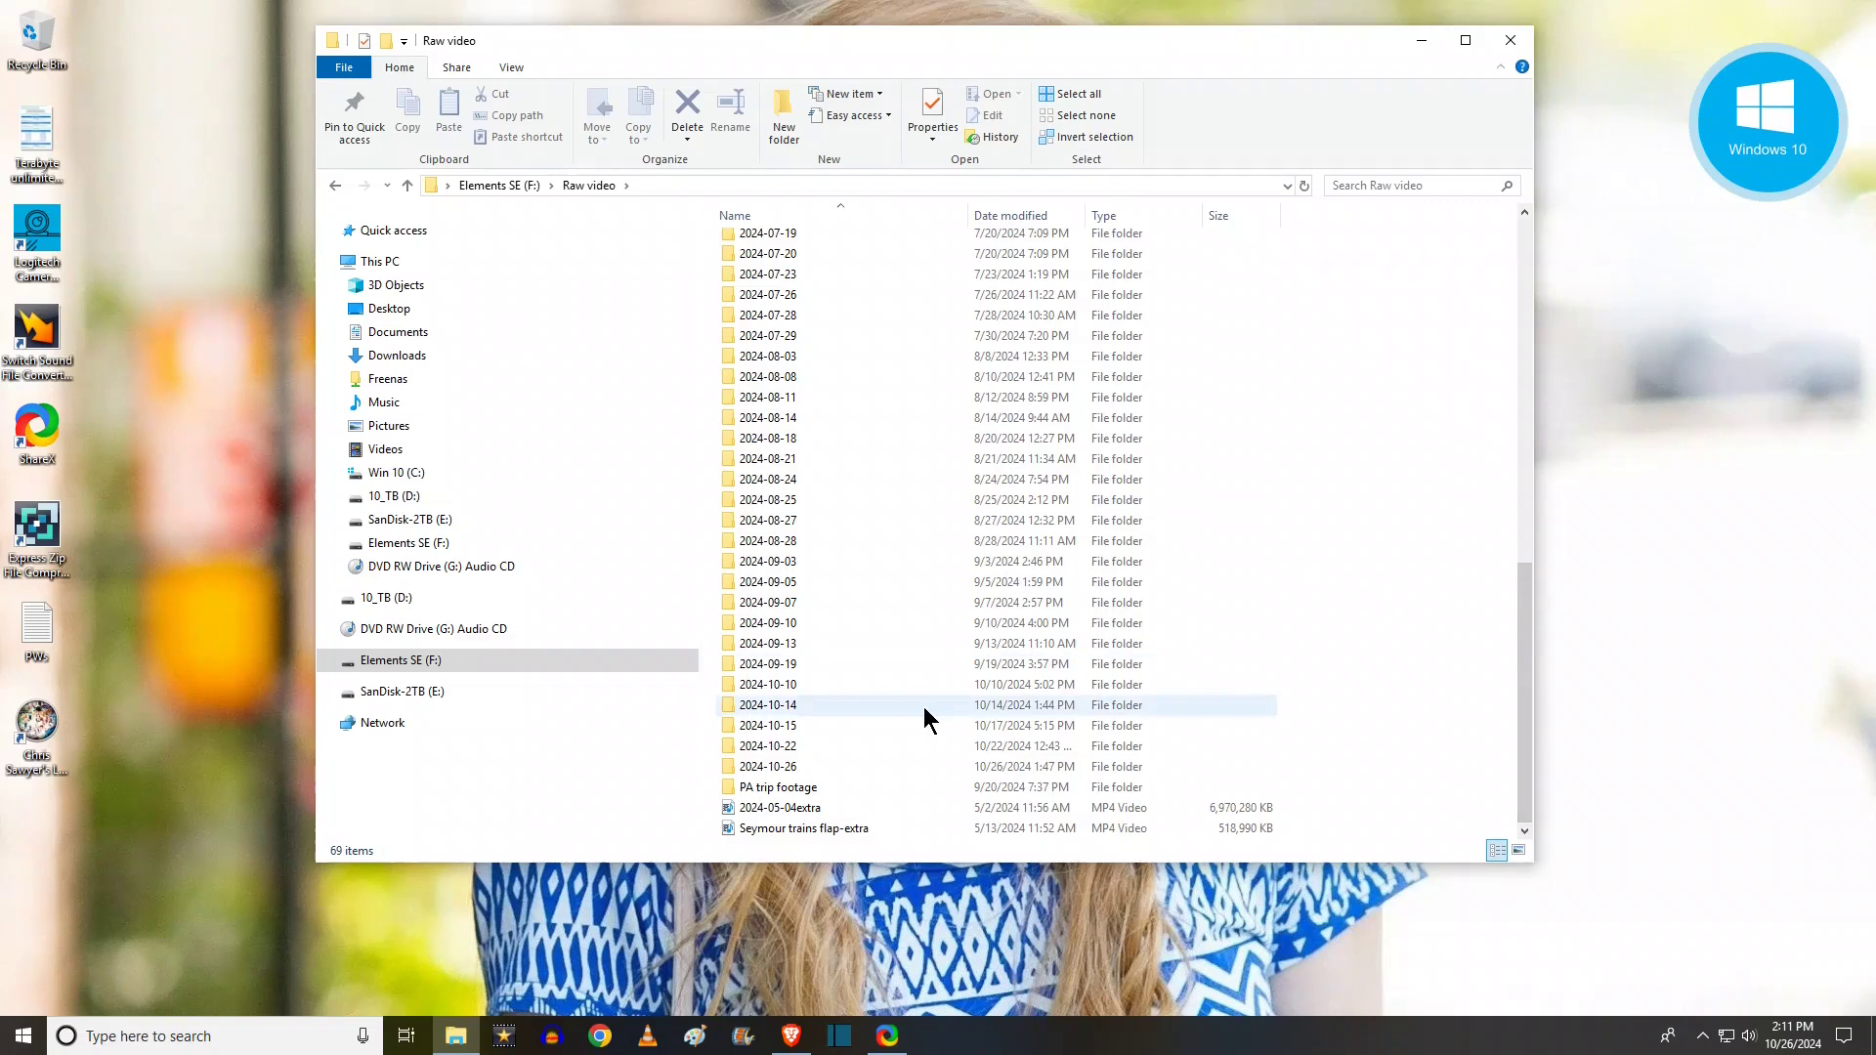
pyautogui.click(861, 720)
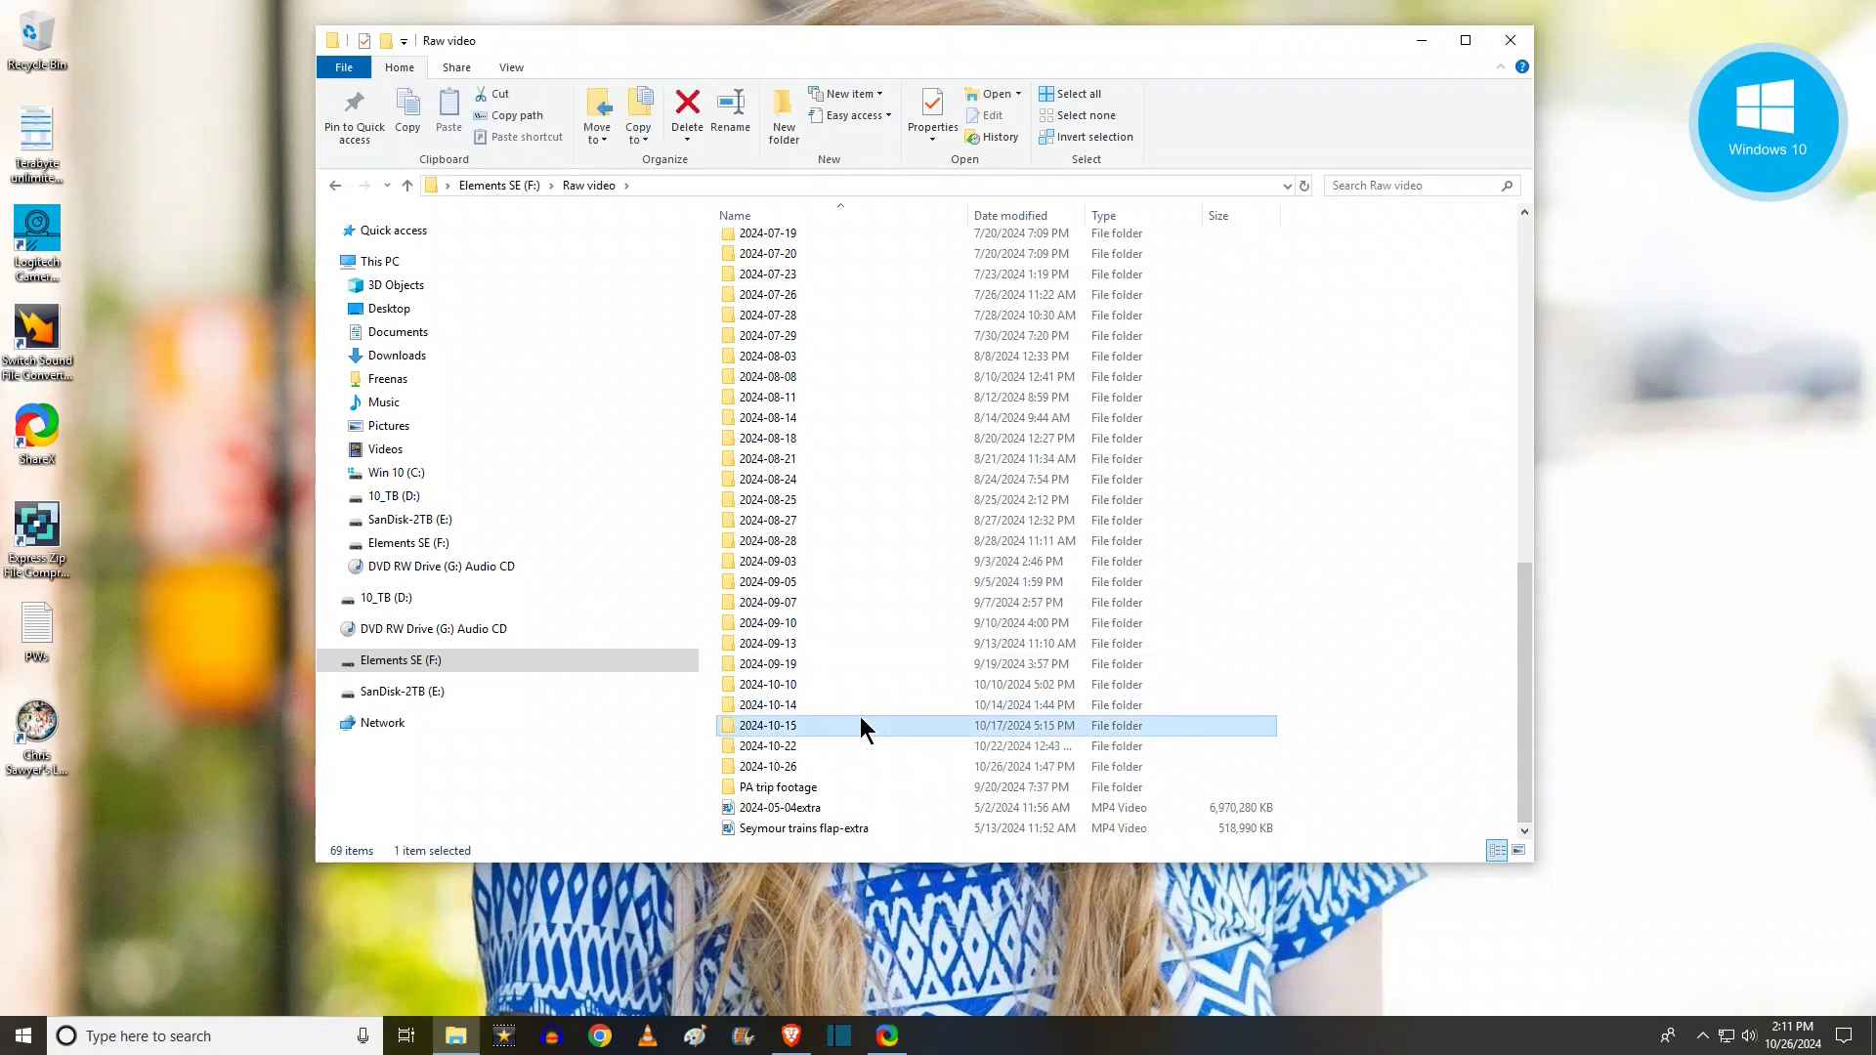
pyautogui.doubleClick(861, 723)
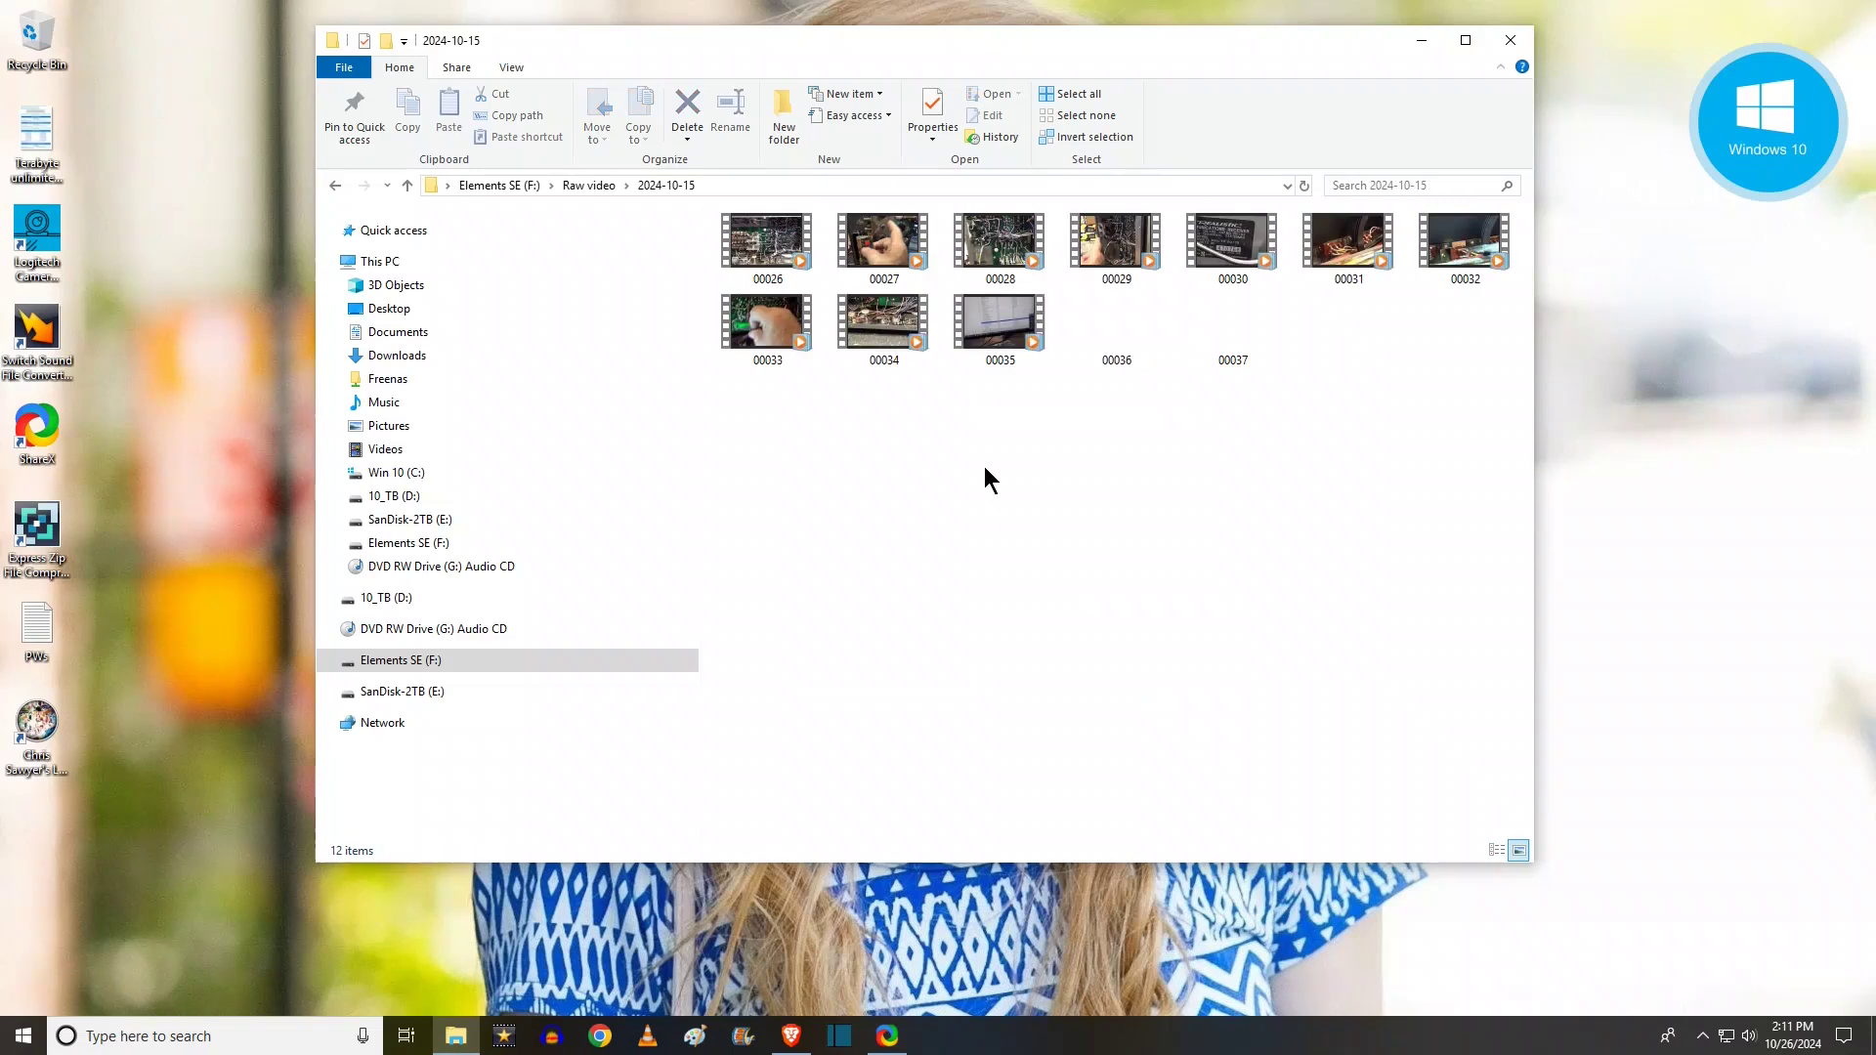
# Check the file type and default player of video 00037 in its properties, and close them.
pyautogui.rightClick(1210, 325)
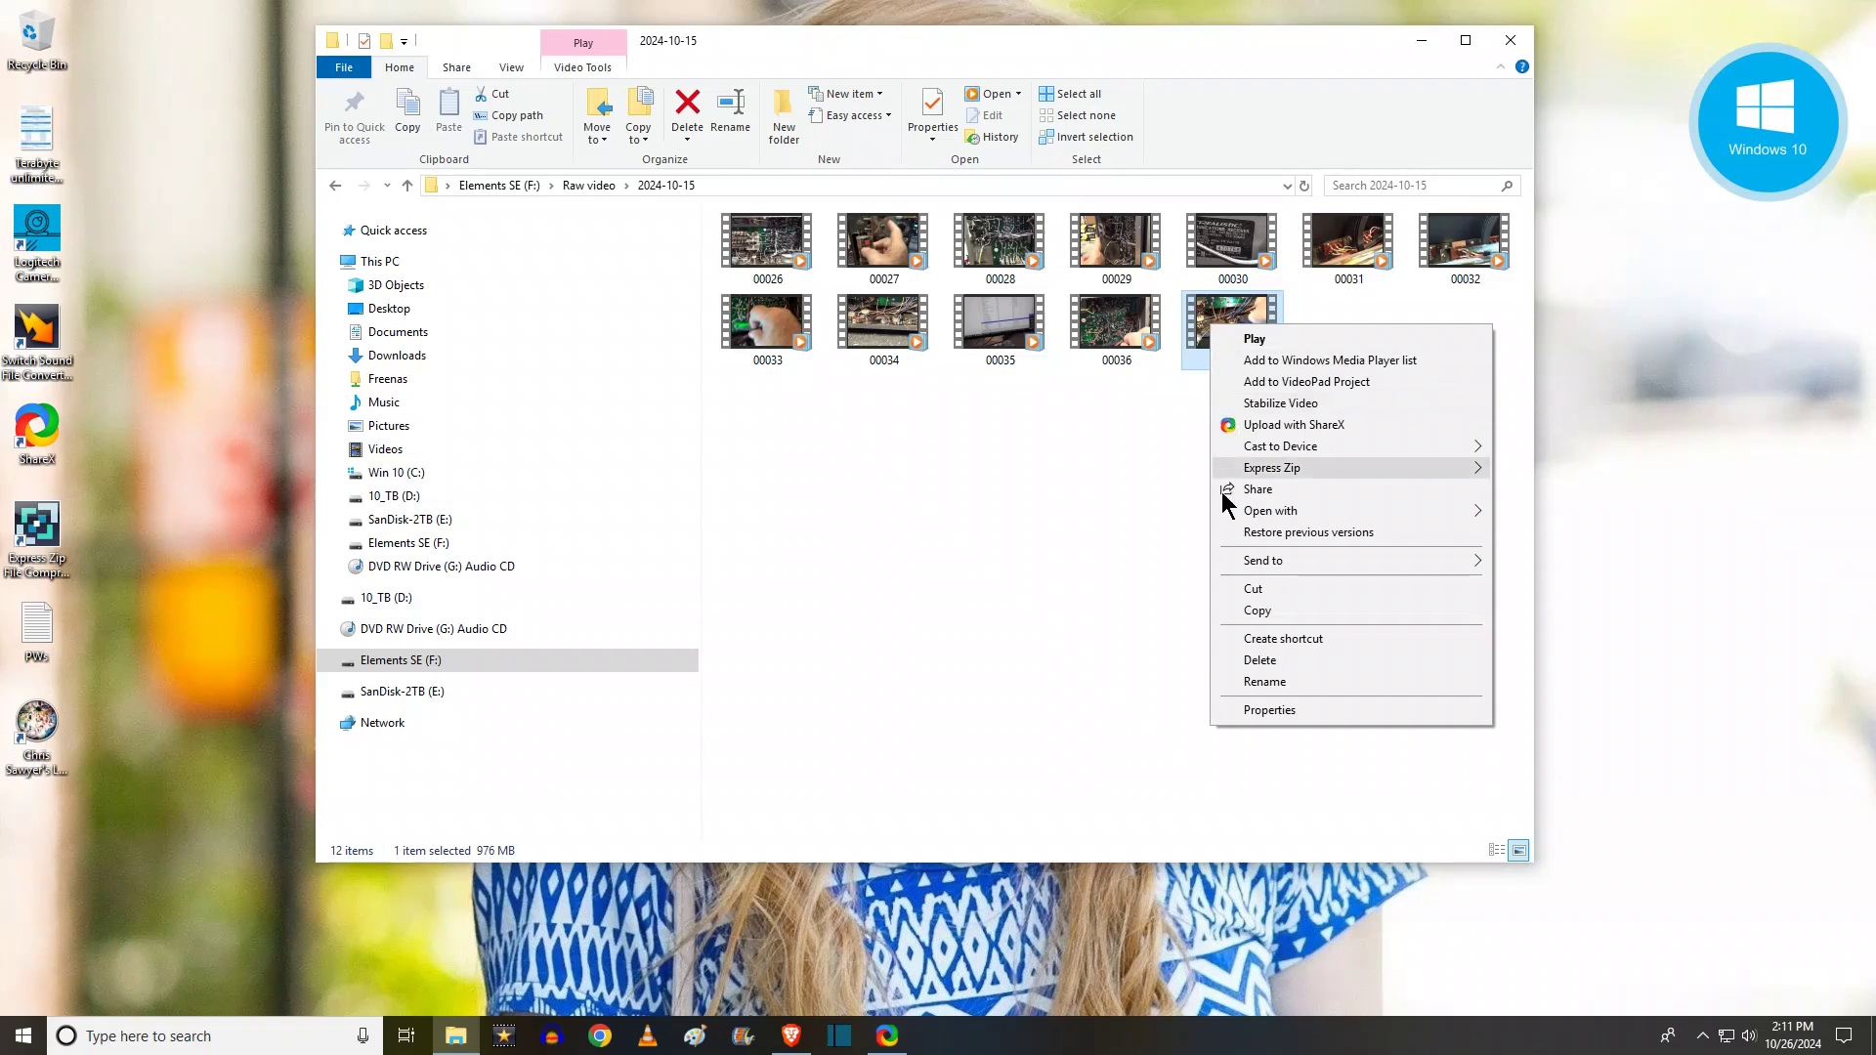
pyautogui.click(1244, 707)
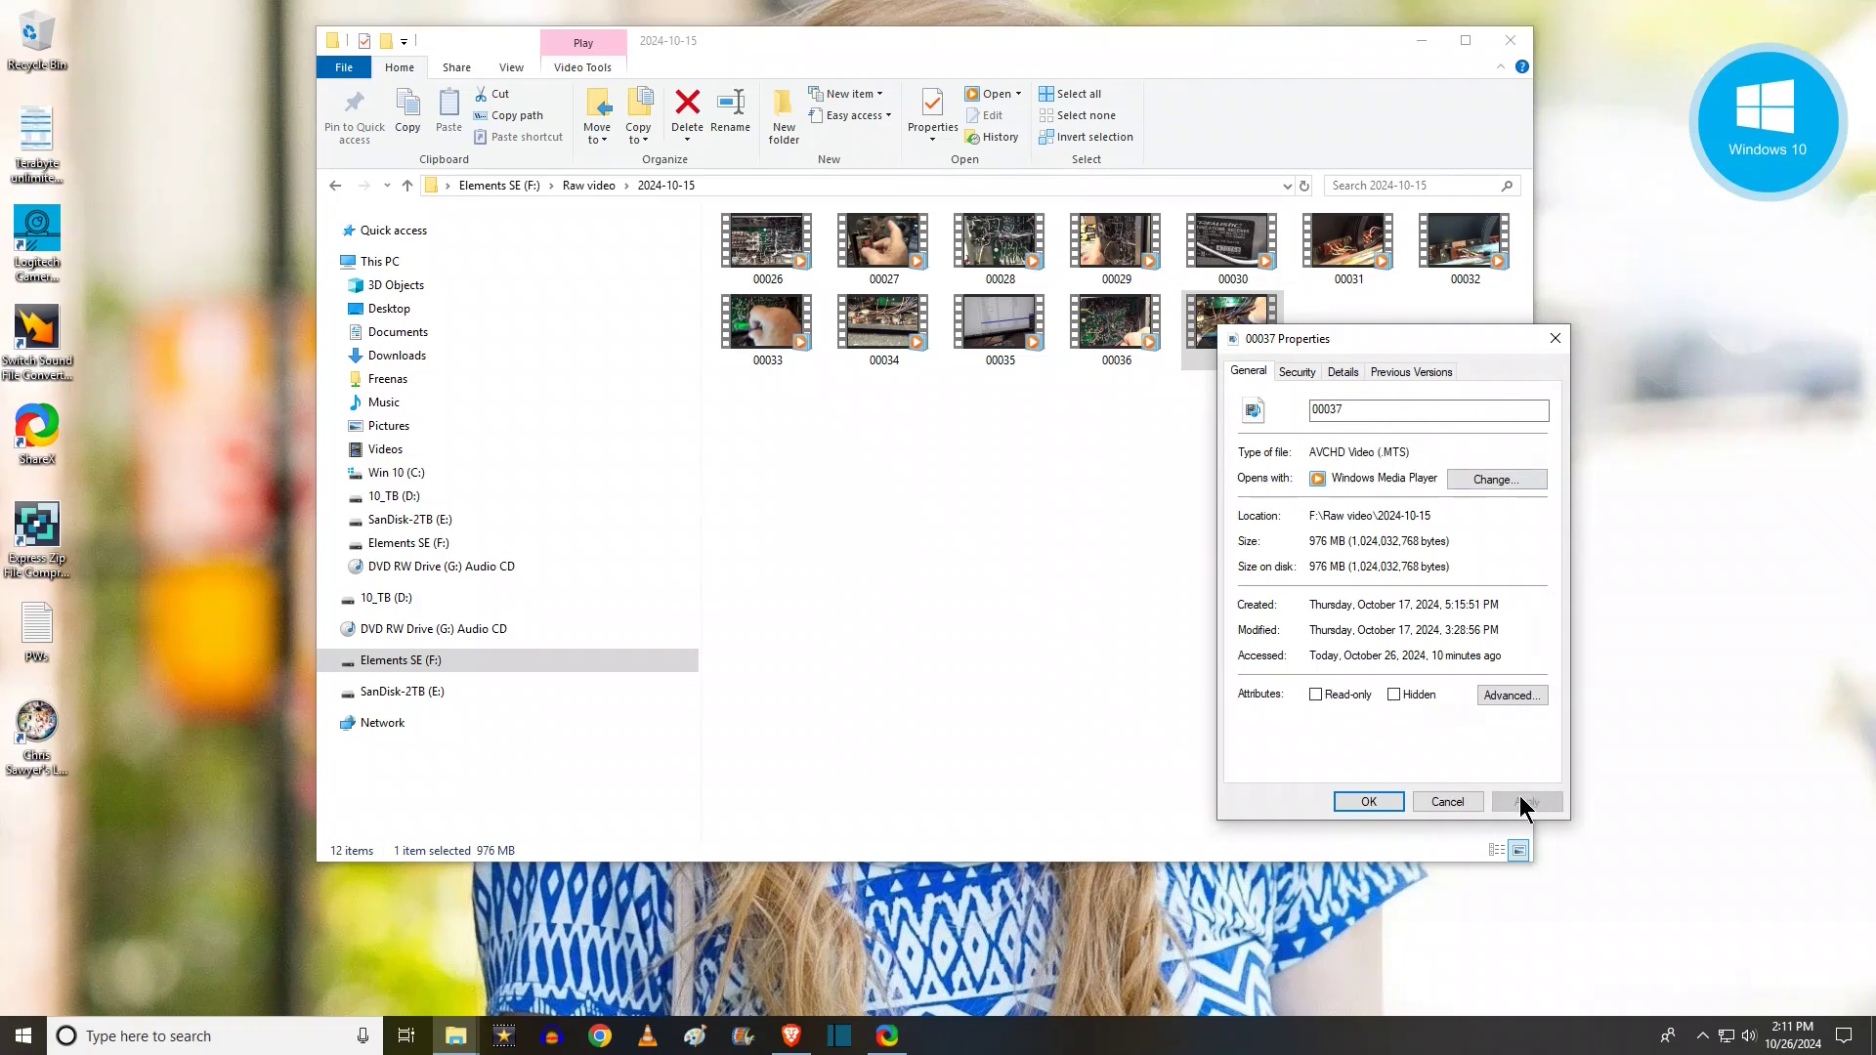
pyautogui.click(1376, 800)
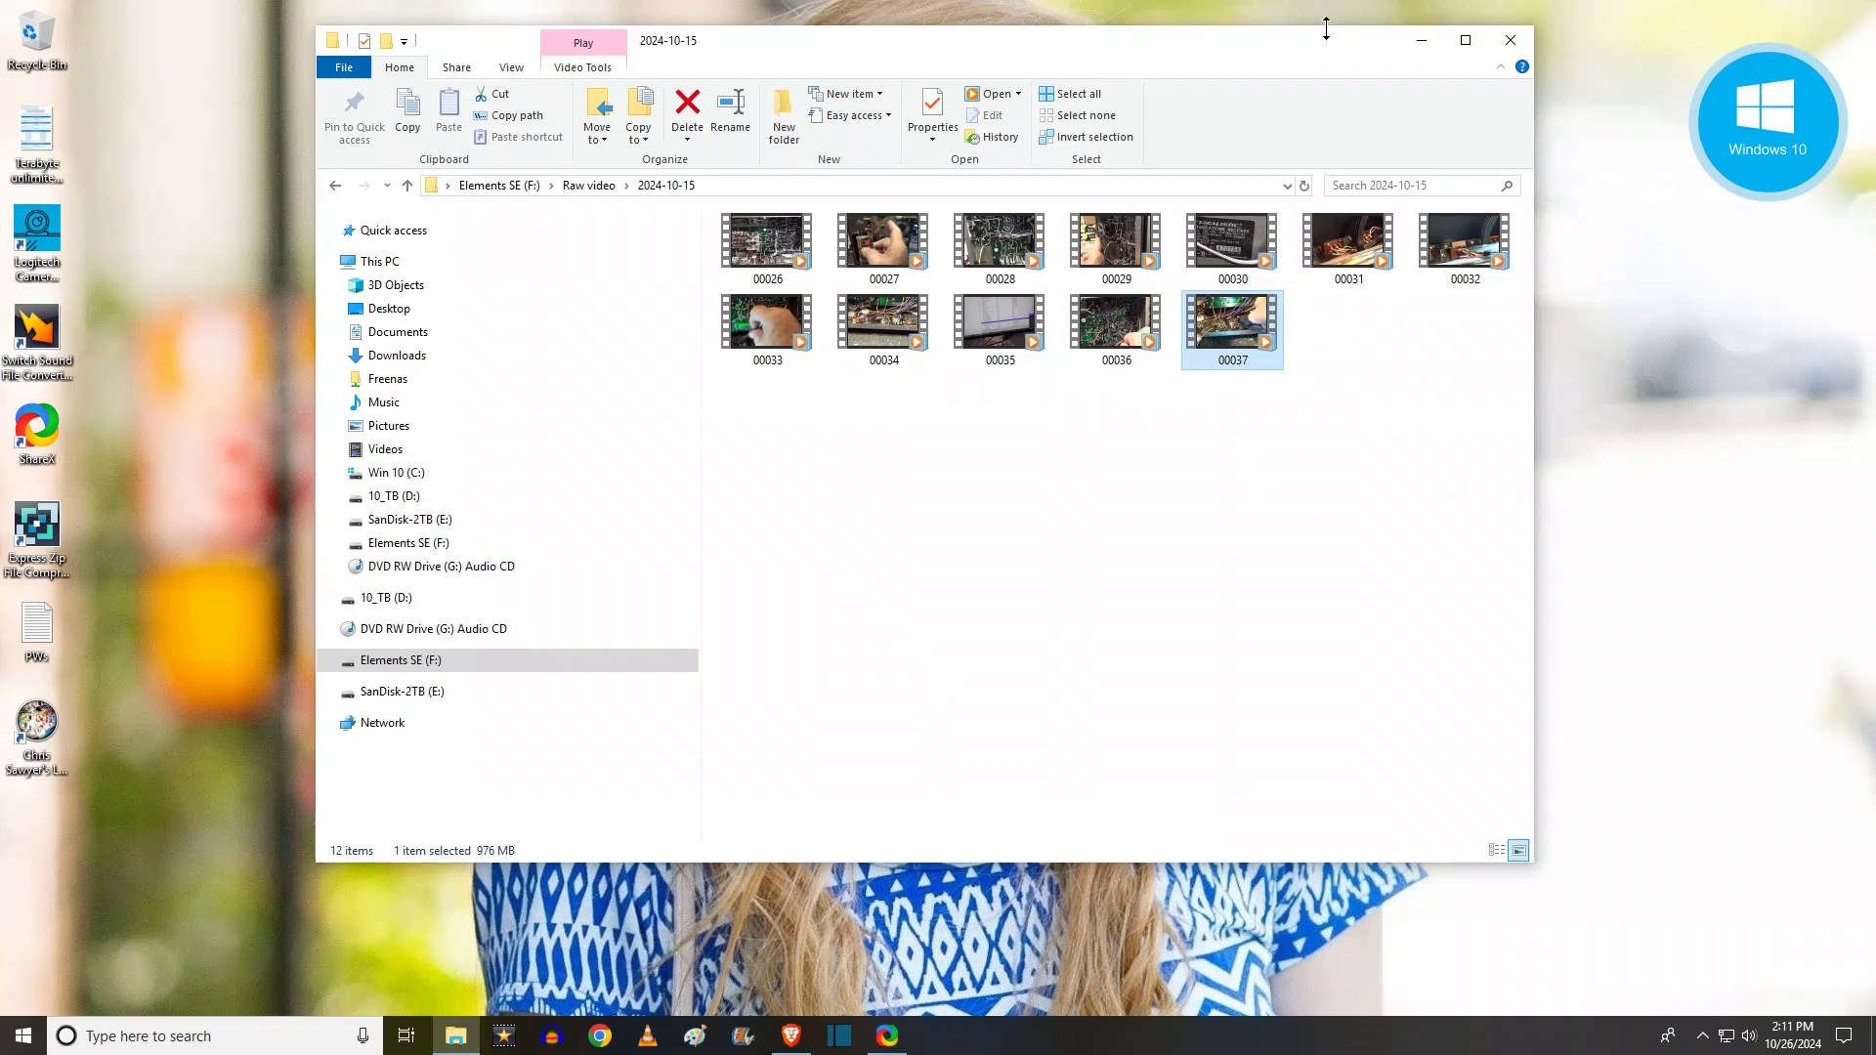
# Open video 00037 from the 2024-10-15 folder with Movie Maker.
pyautogui.moveTo(1327, 39); pyautogui.dragTo(1219, 43)
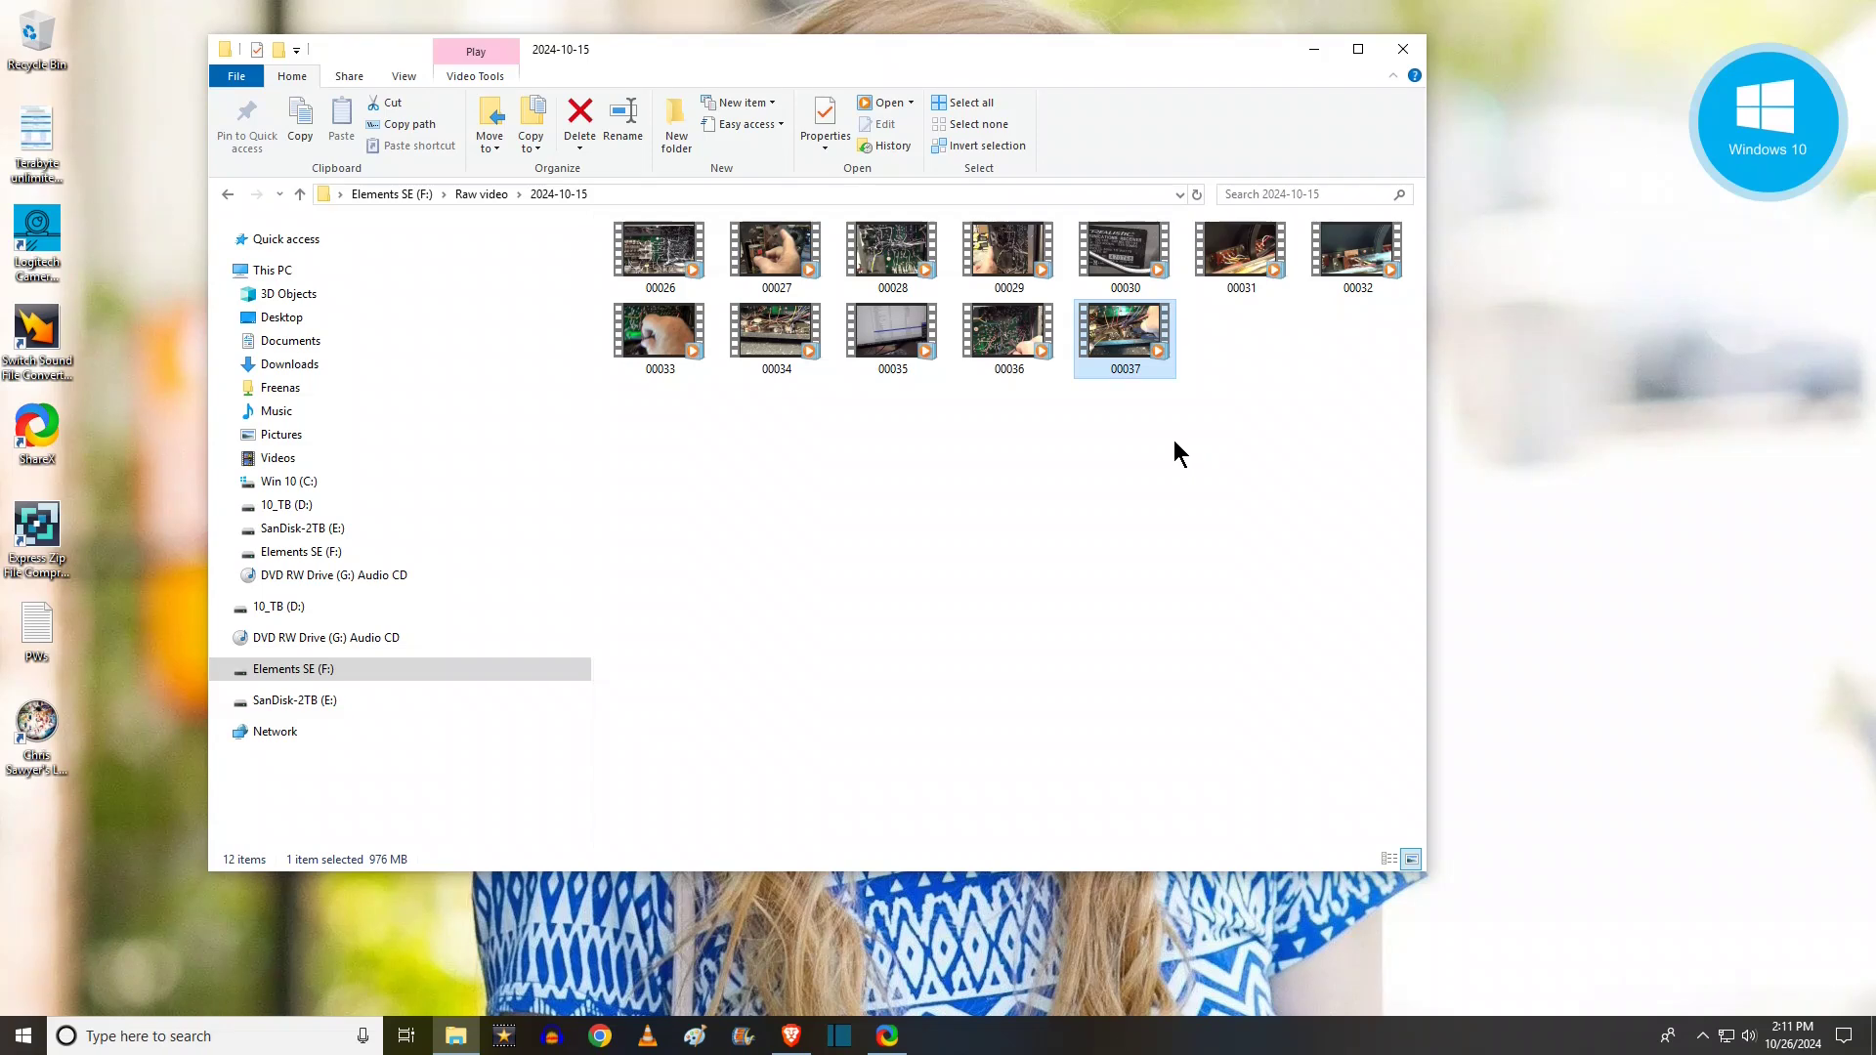
pyautogui.rightClick(1123, 335)
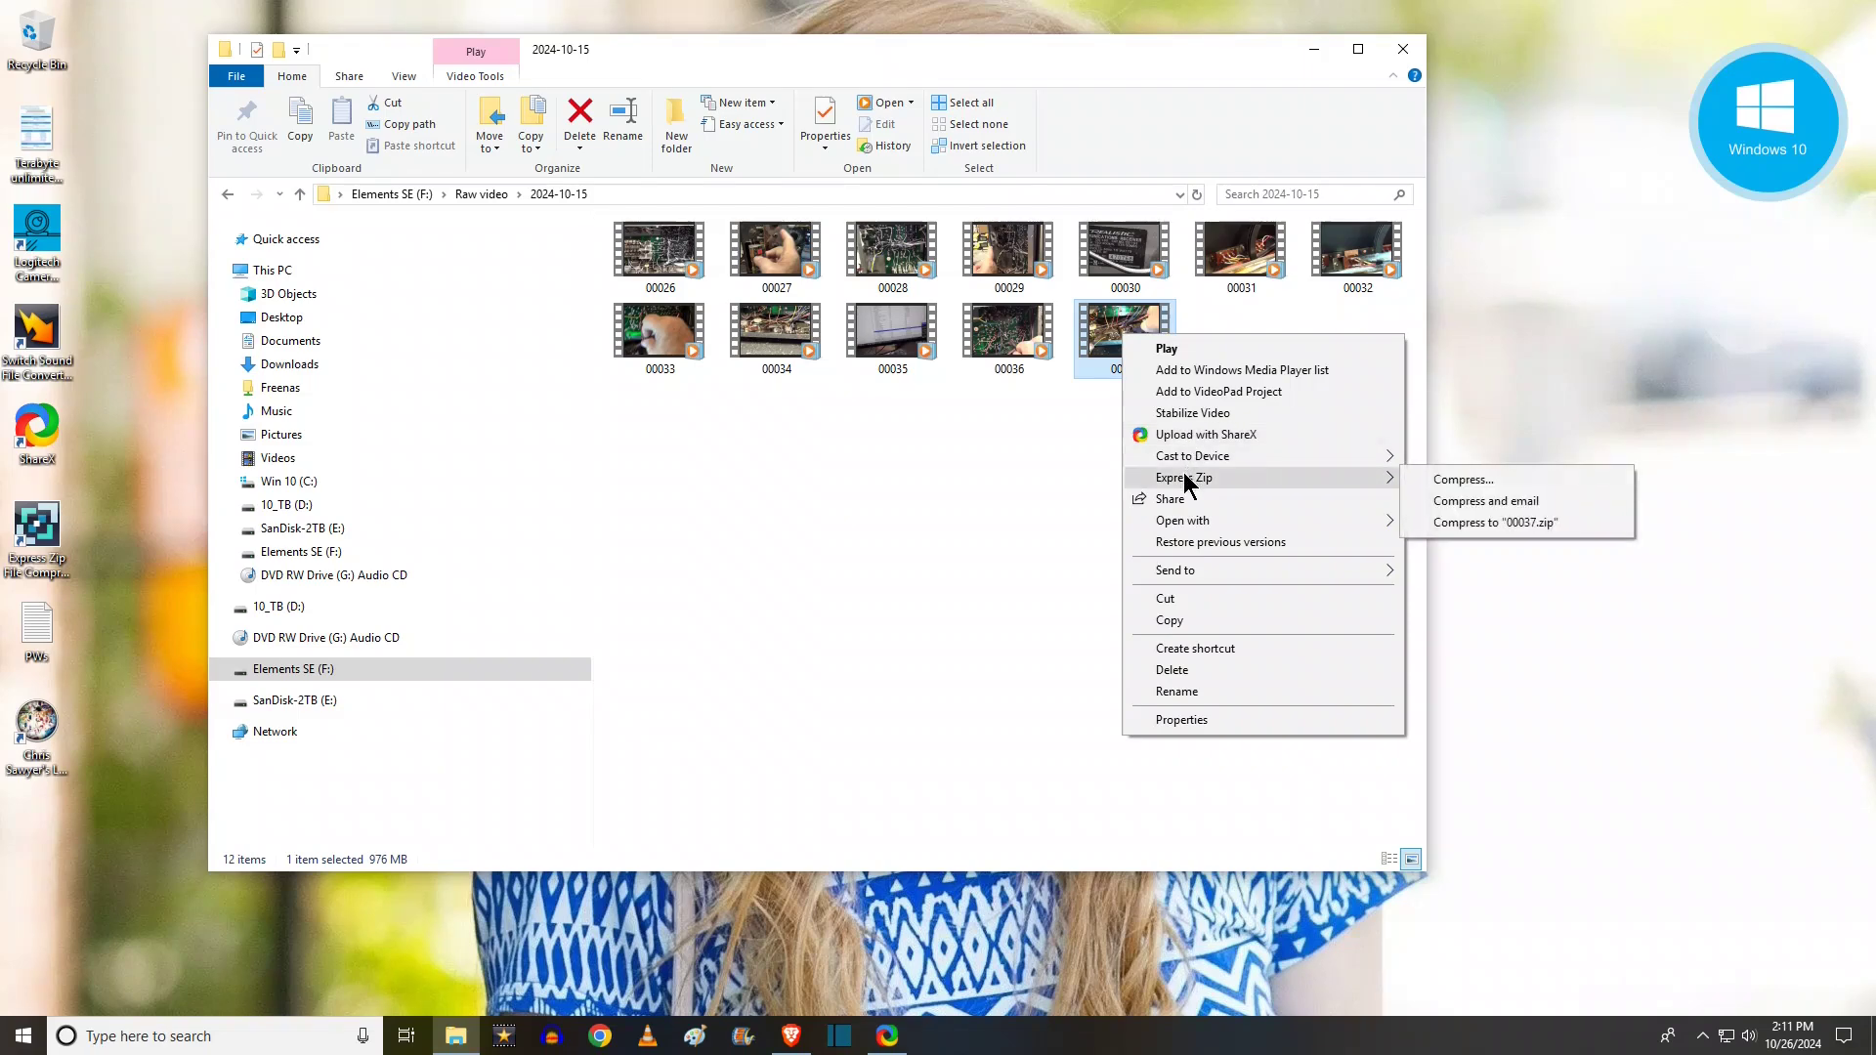
pyautogui.moveTo(1205, 527)
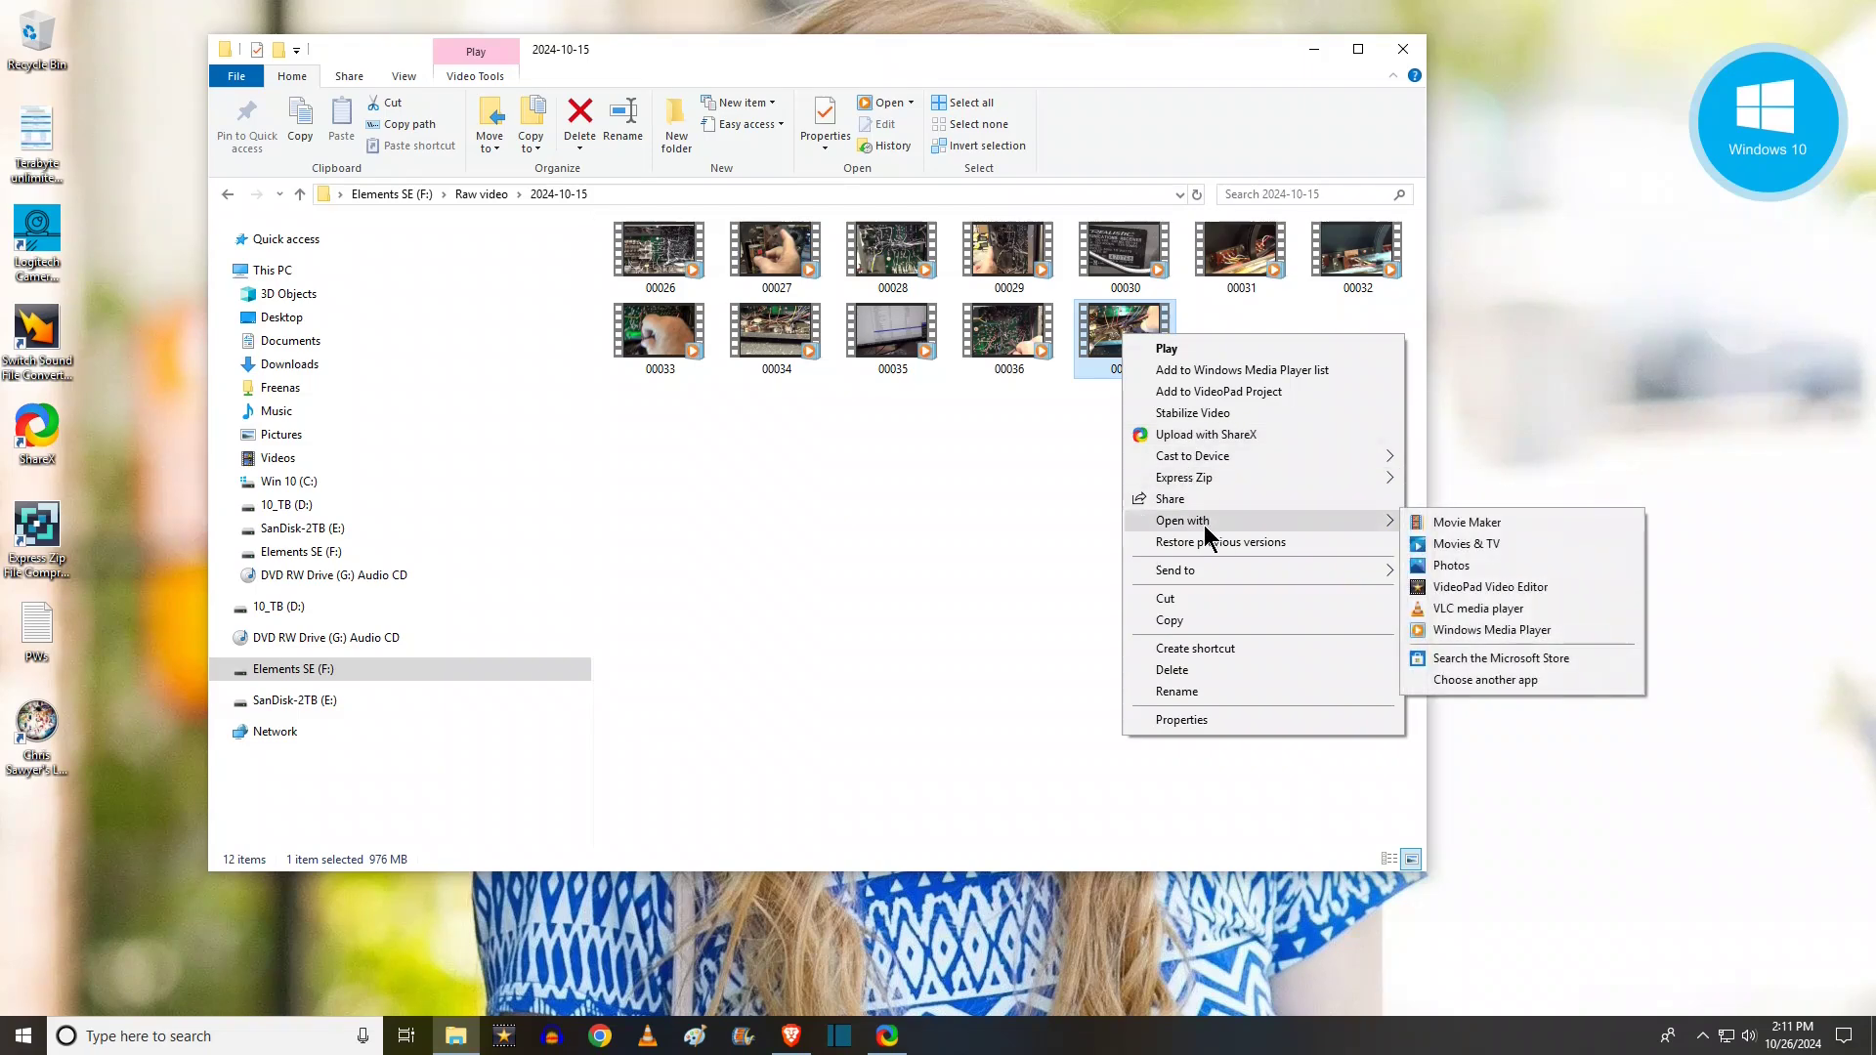
pyautogui.click(1454, 525)
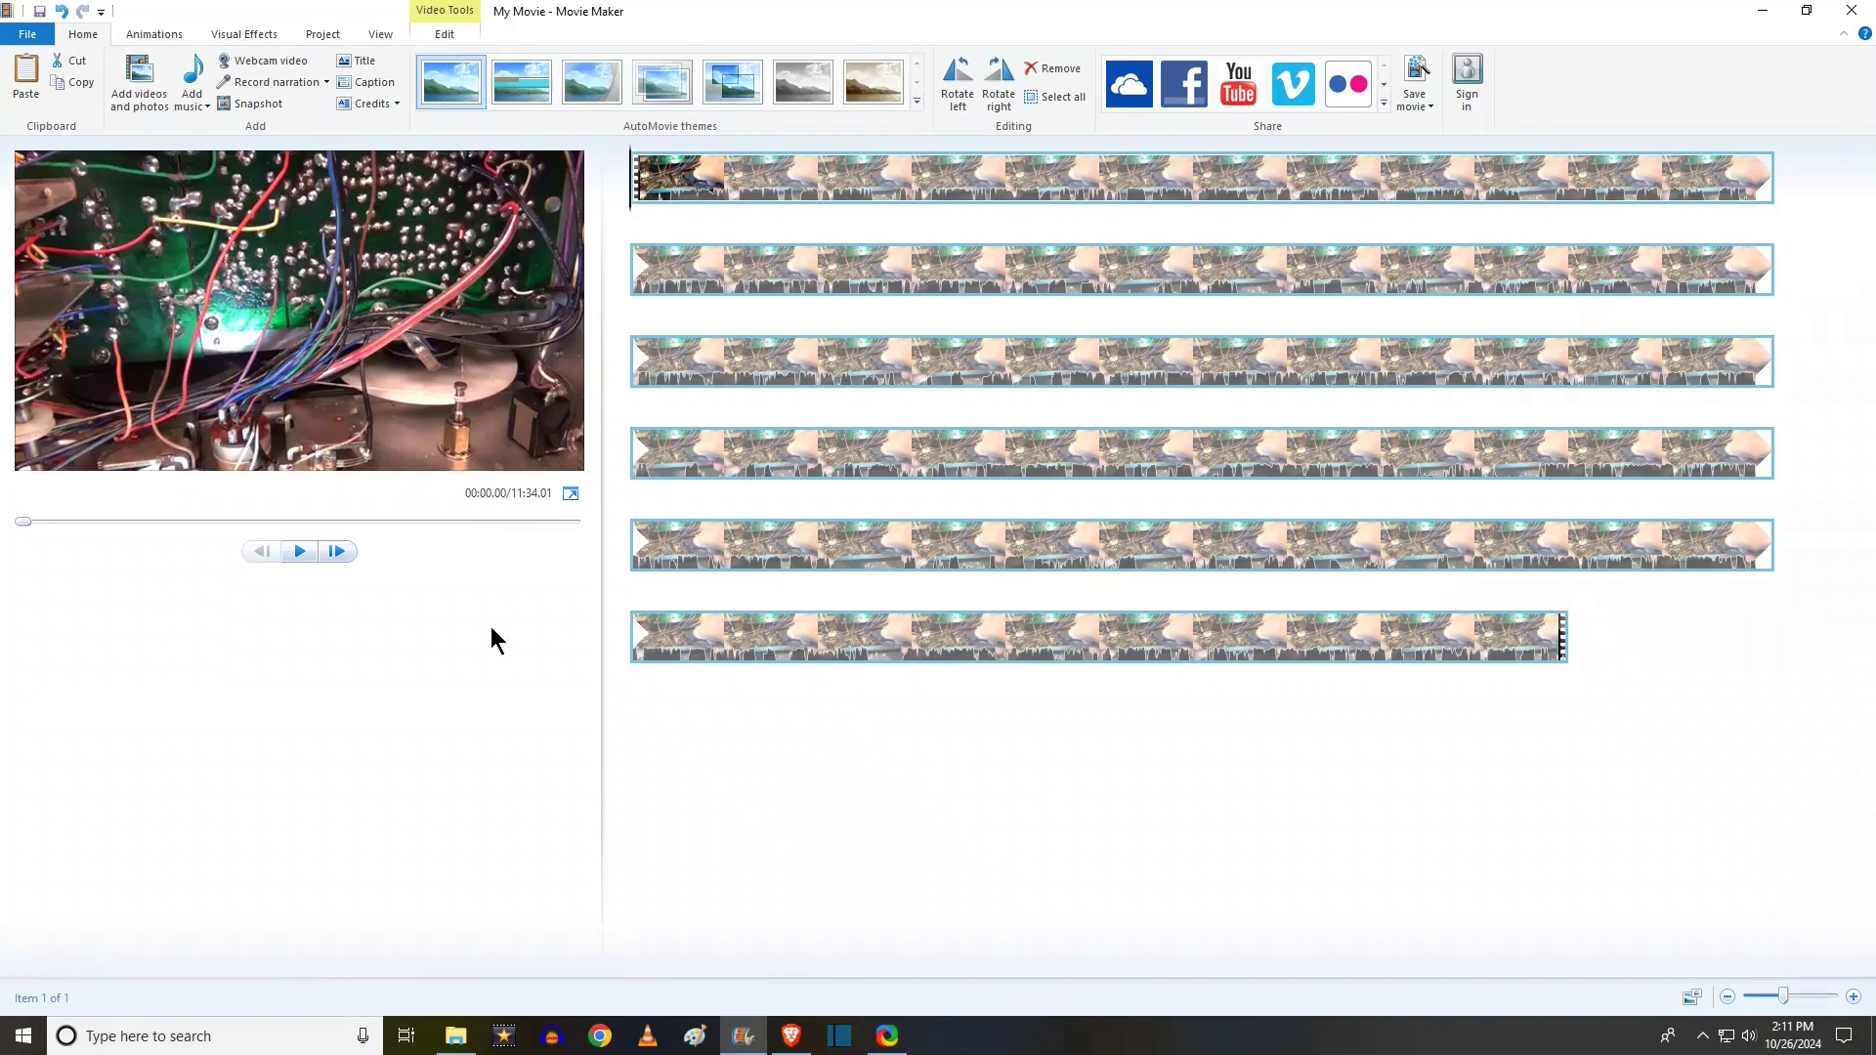
# Play the clip from its beginning, preview it in full screen, return to the editor and pause it.
pyautogui.click(300, 552)
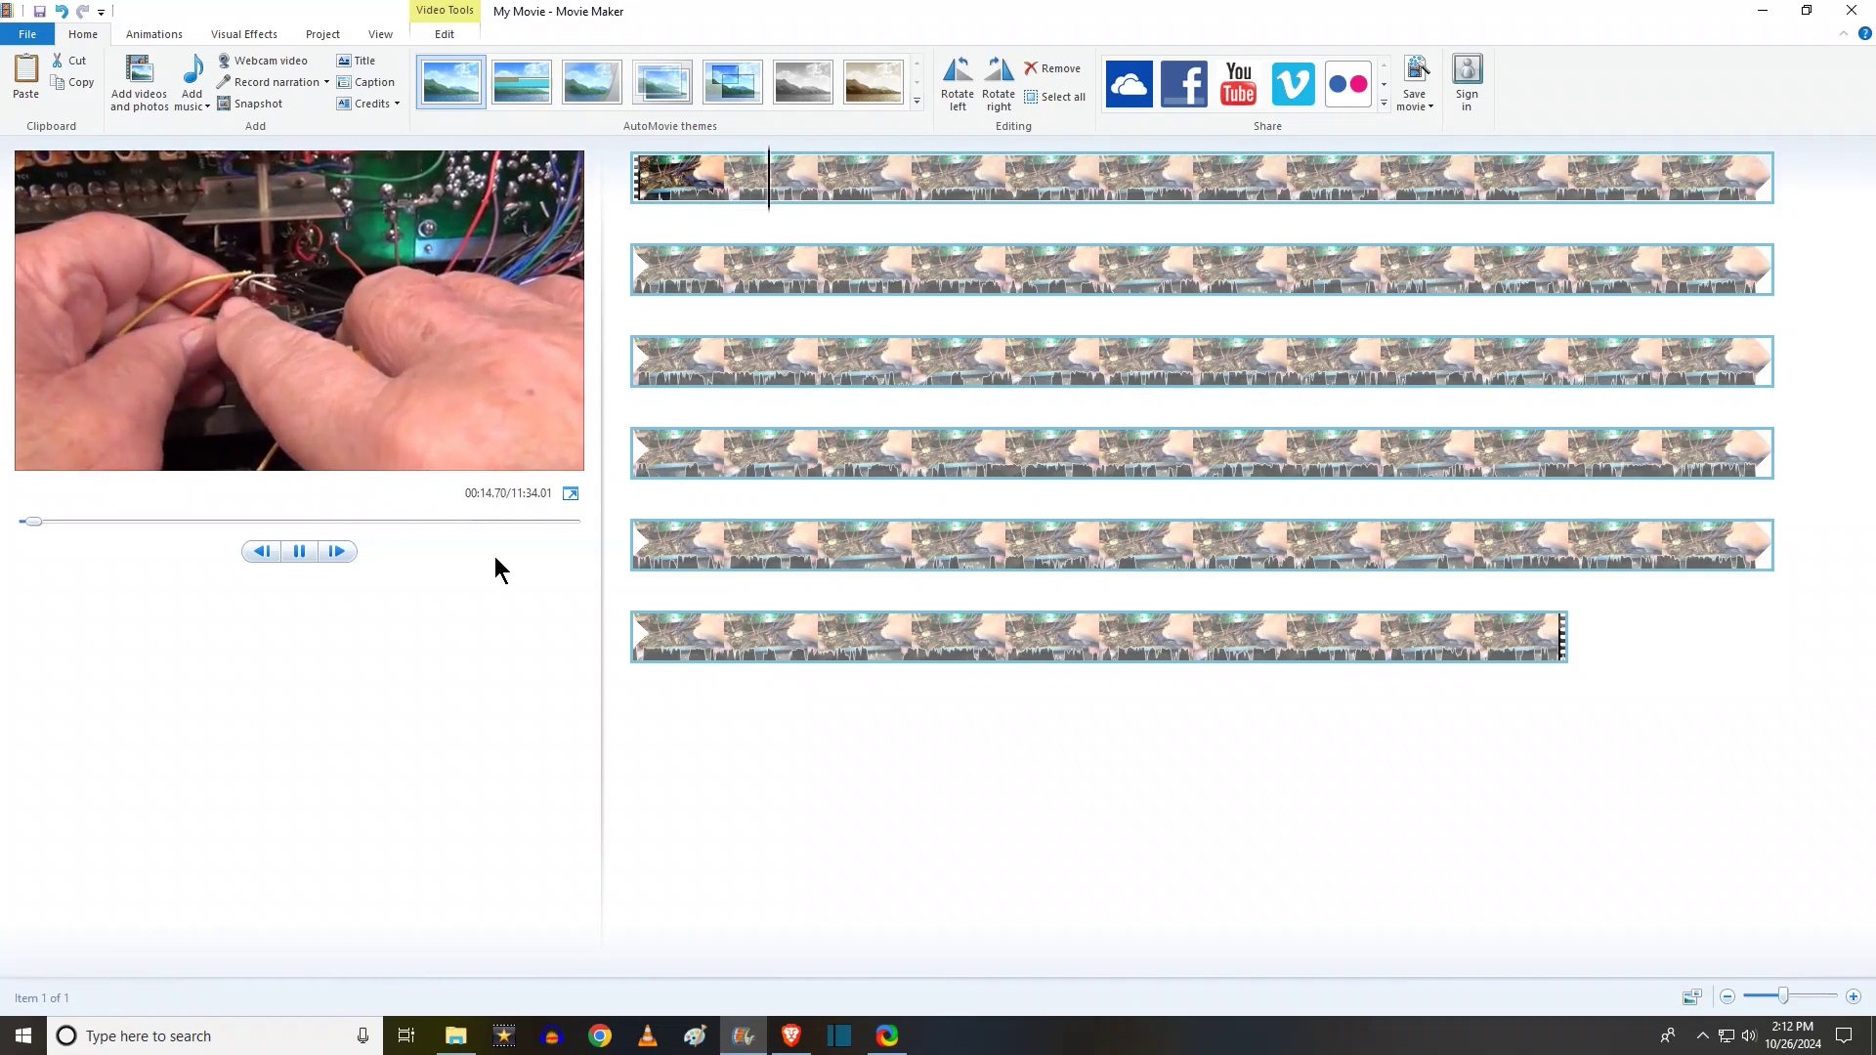
pyautogui.click(300, 551)
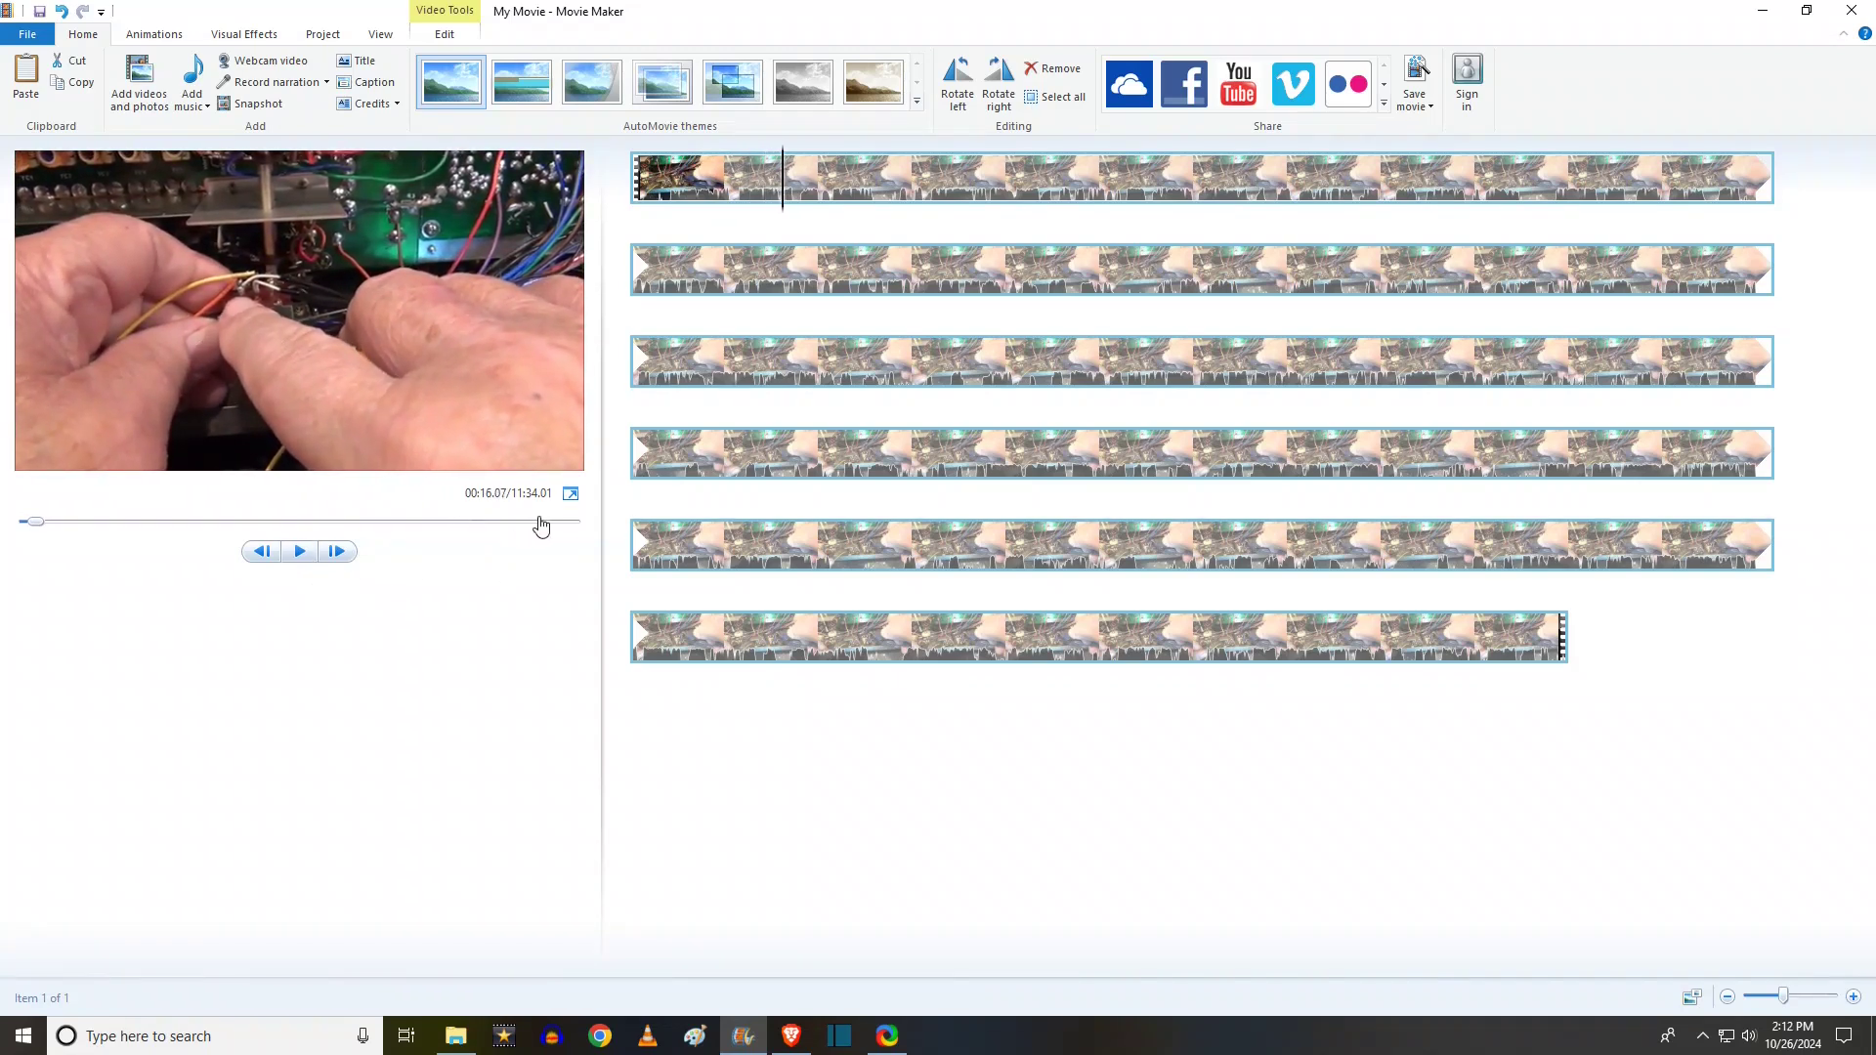
pyautogui.click(571, 495)
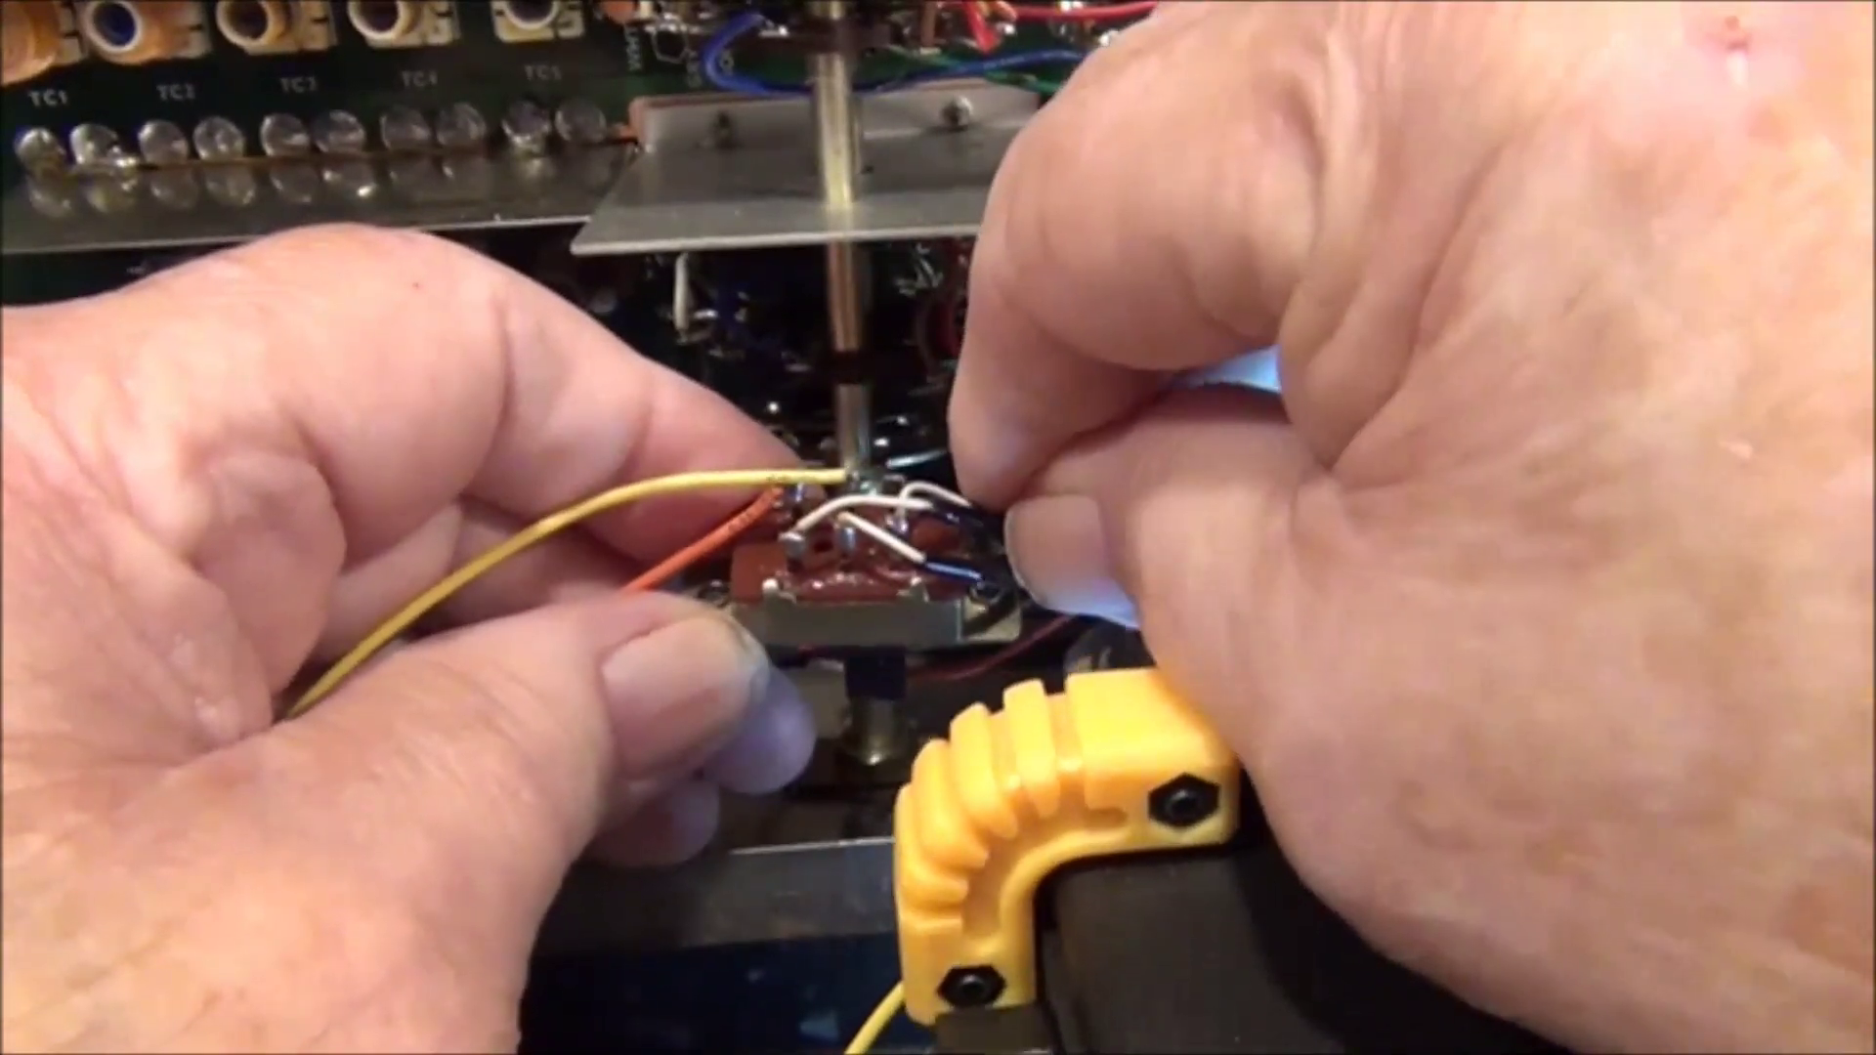
pyautogui.press('Escape')
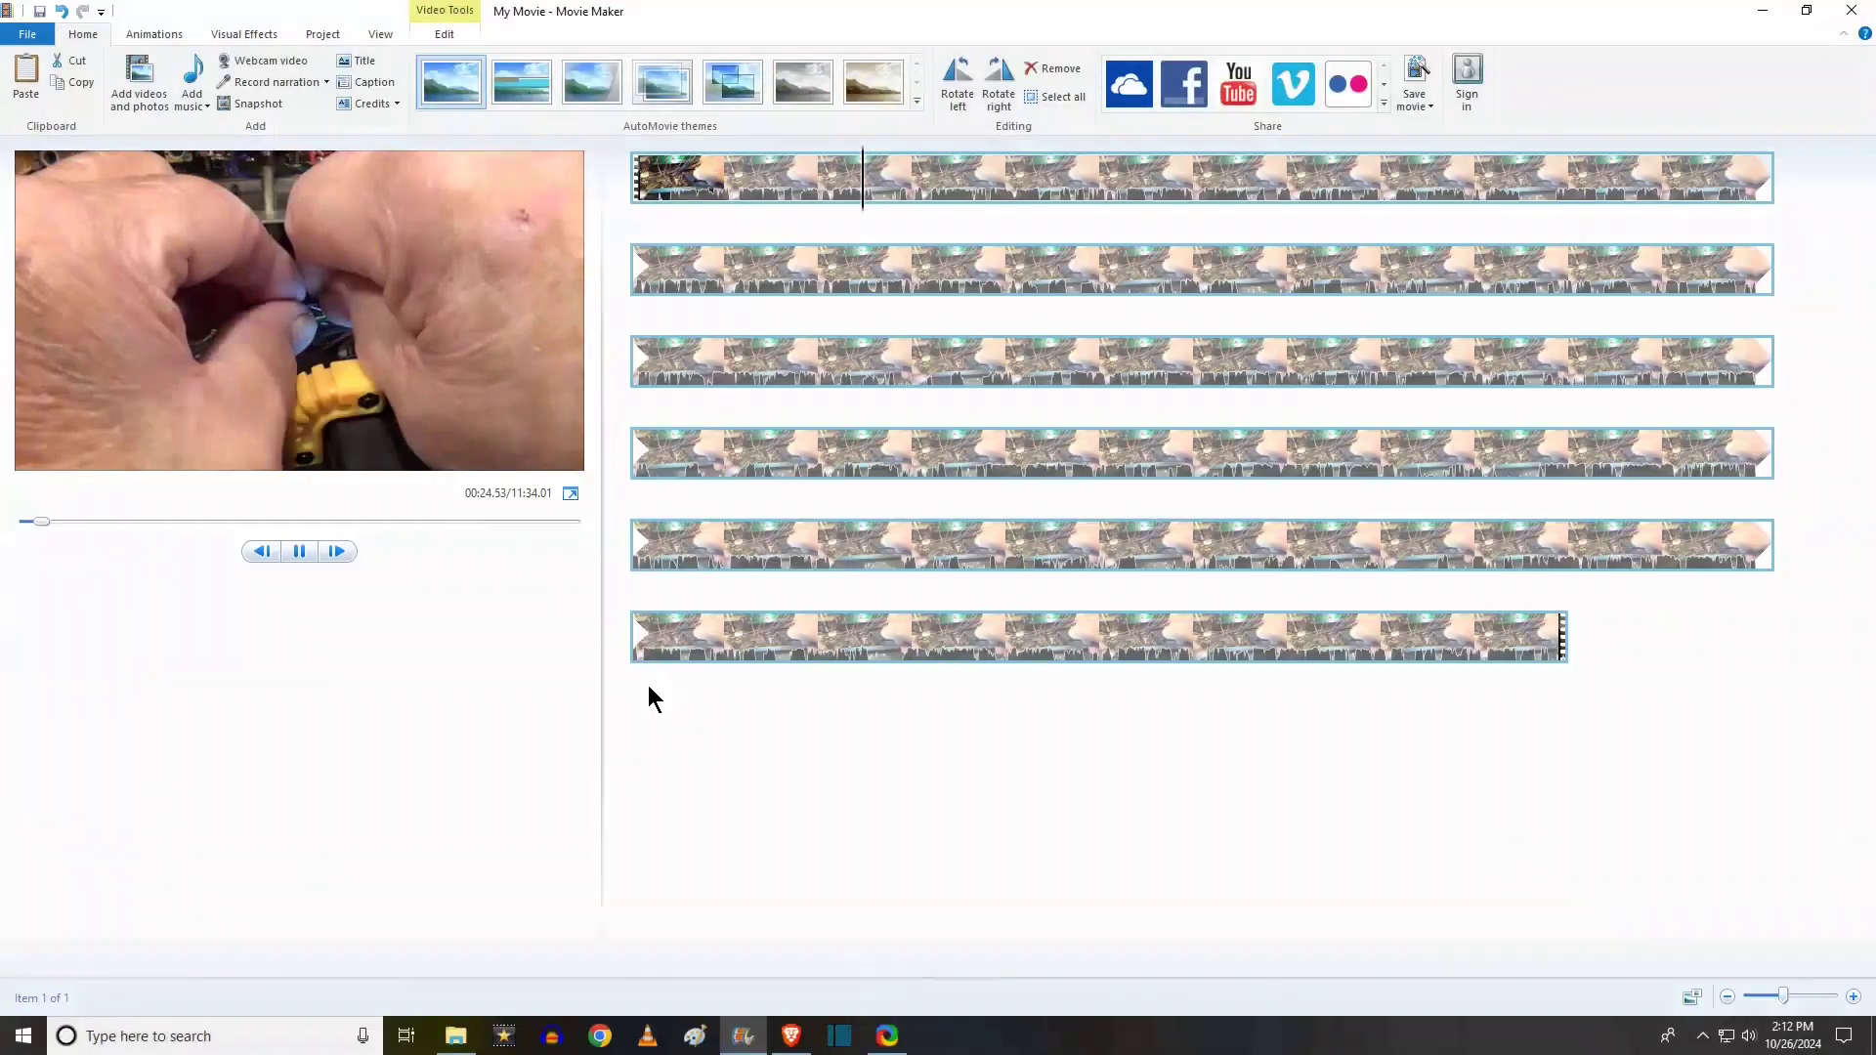
pyautogui.click(298, 552)
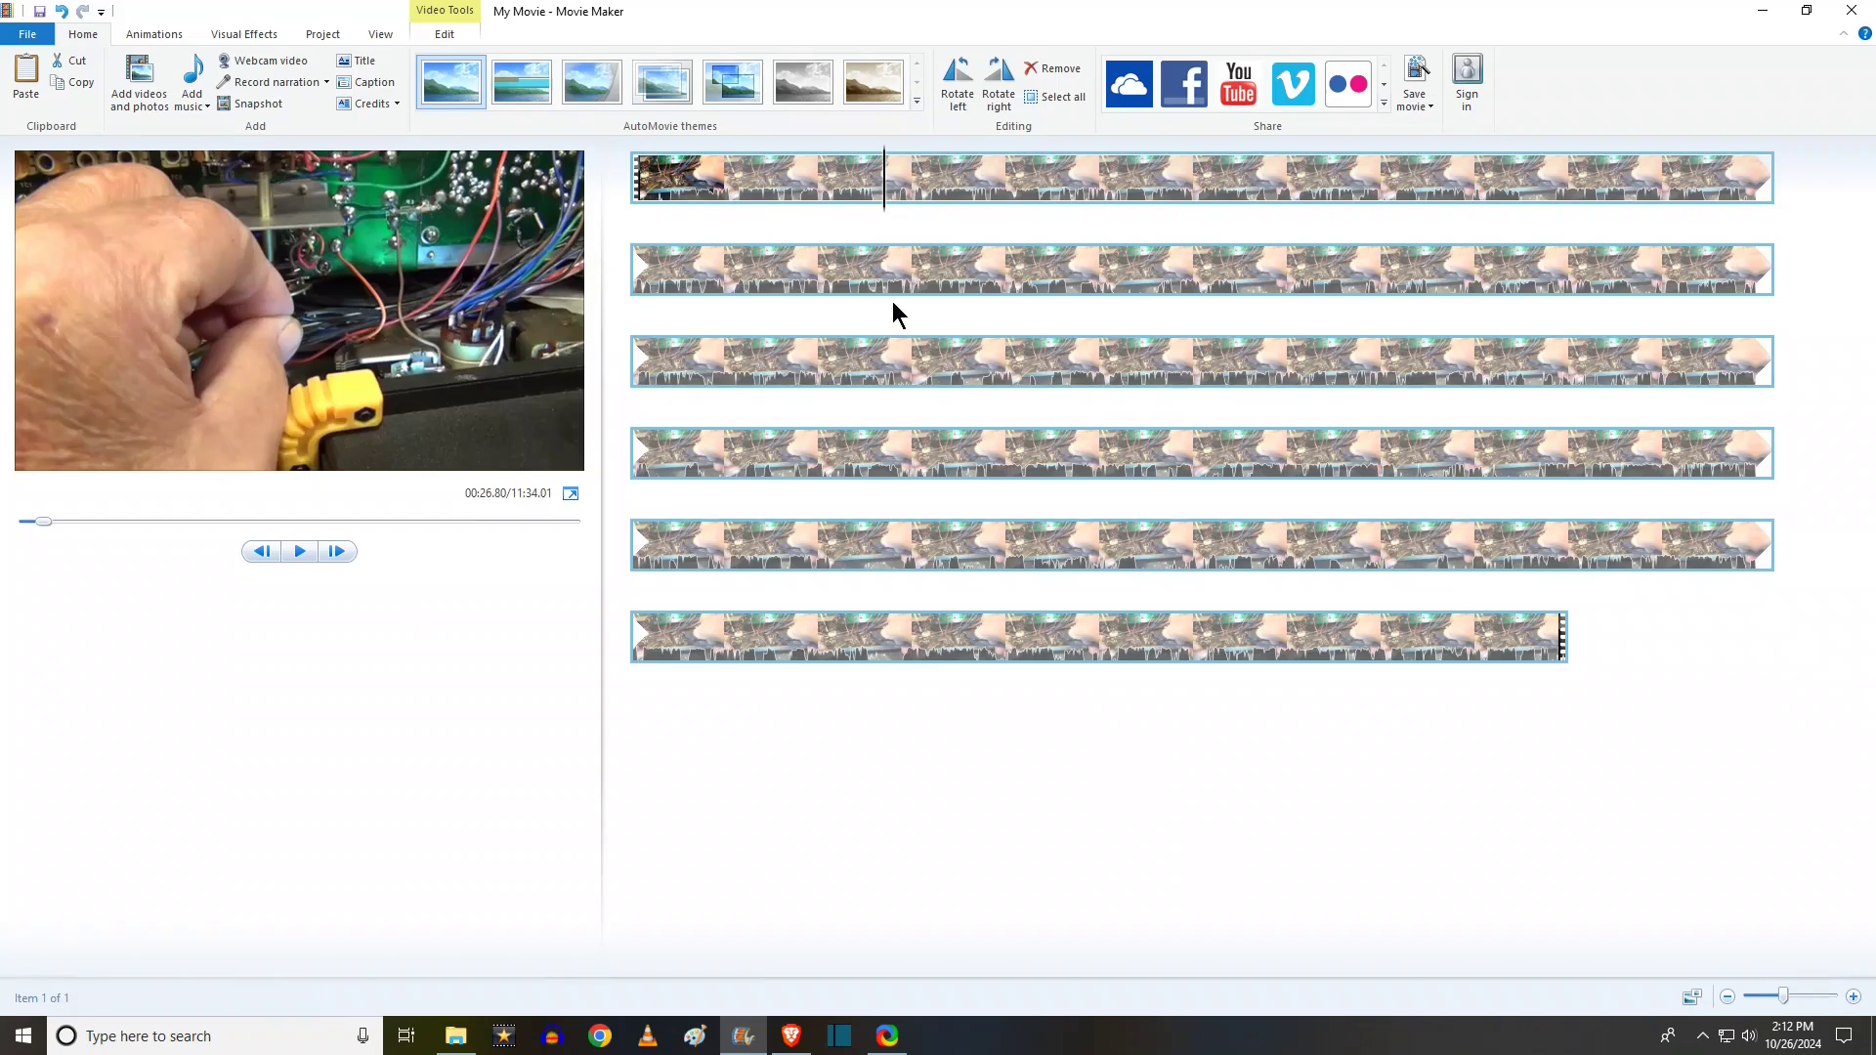
# Play a short stretch of the clip from about 04:17 on the timeline and pause it.
pyautogui.click(895, 338)
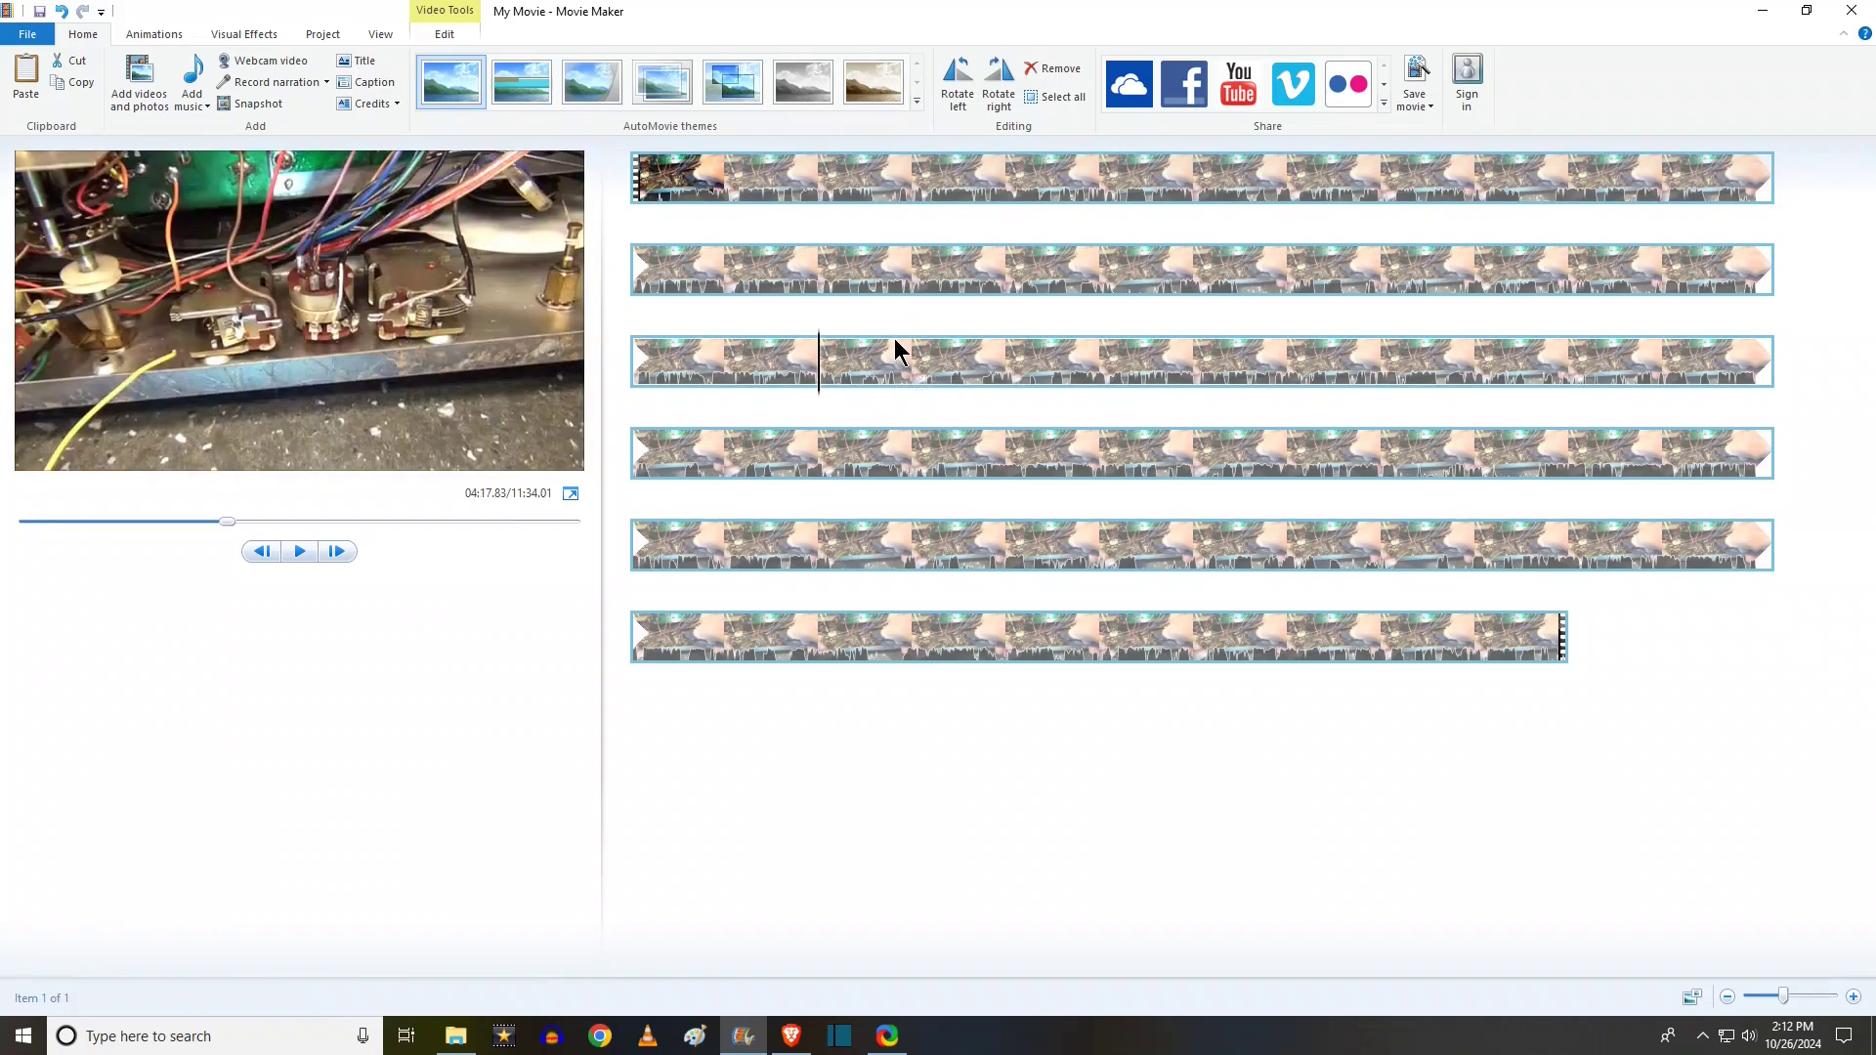
pyautogui.click(302, 553)
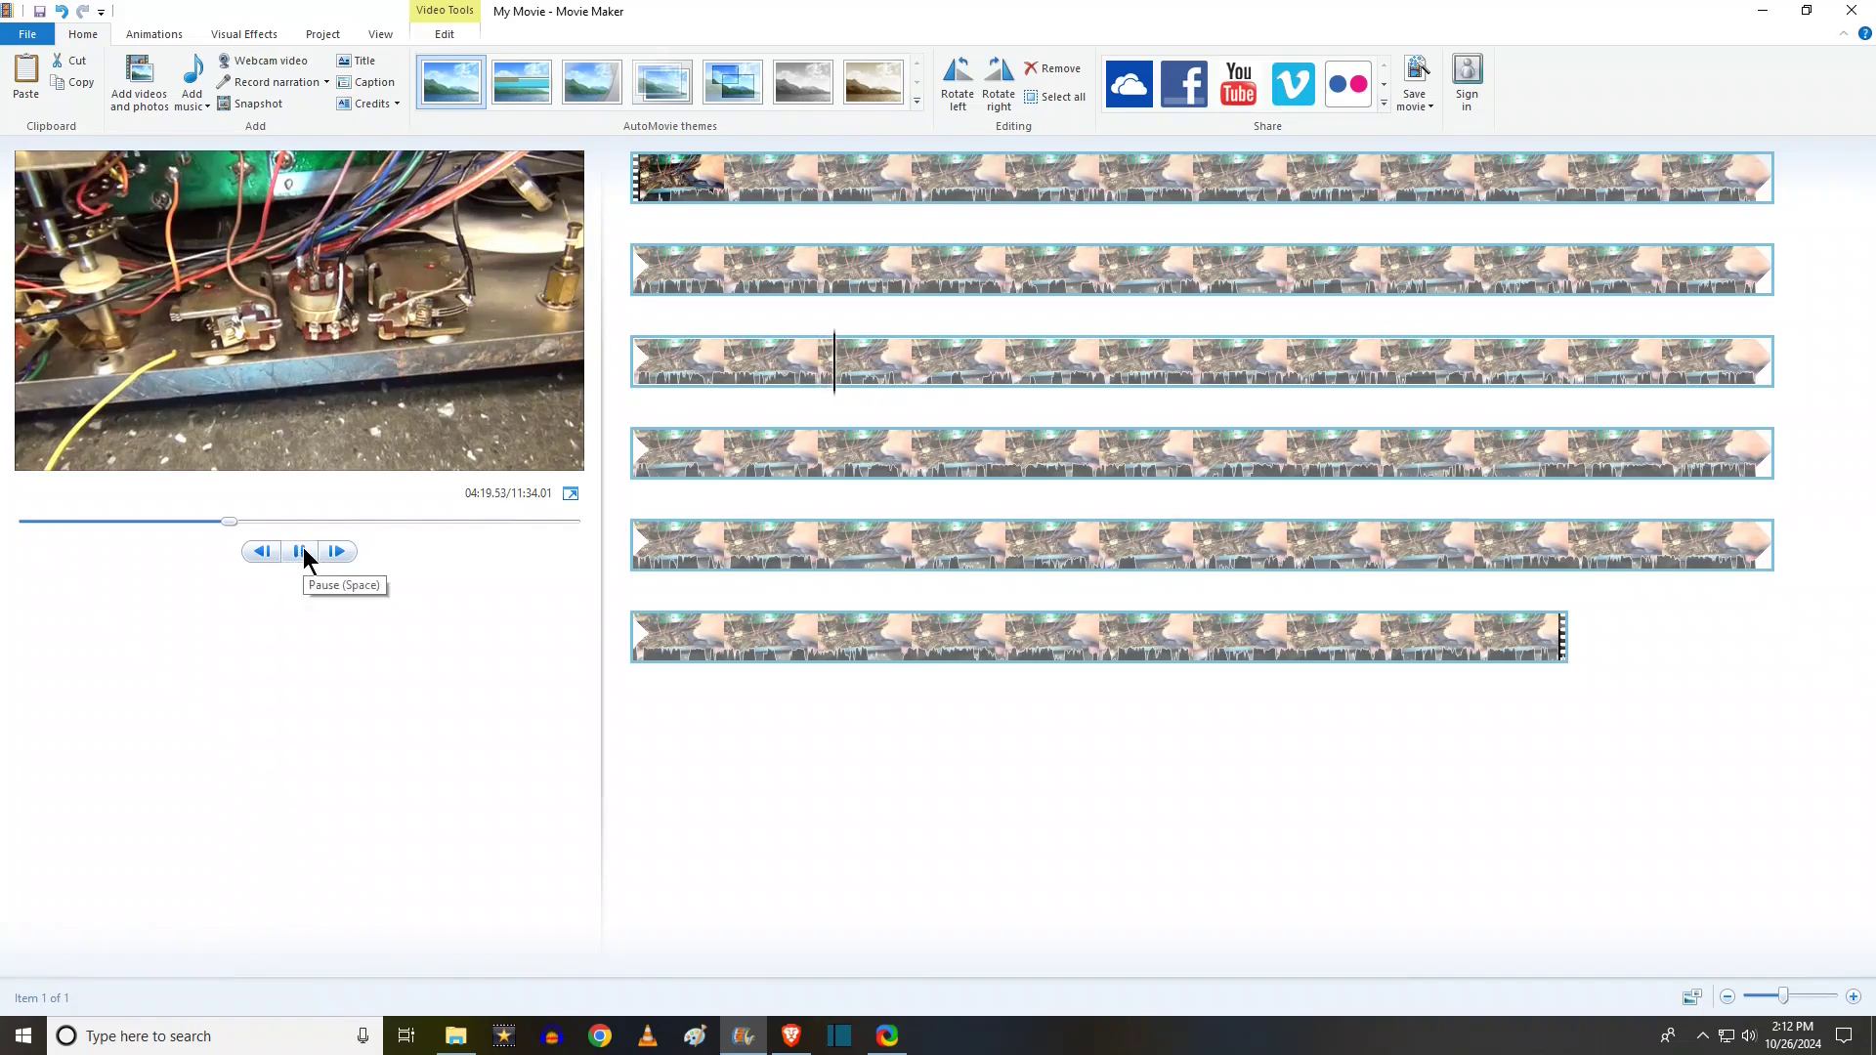
pyautogui.click(303, 553)
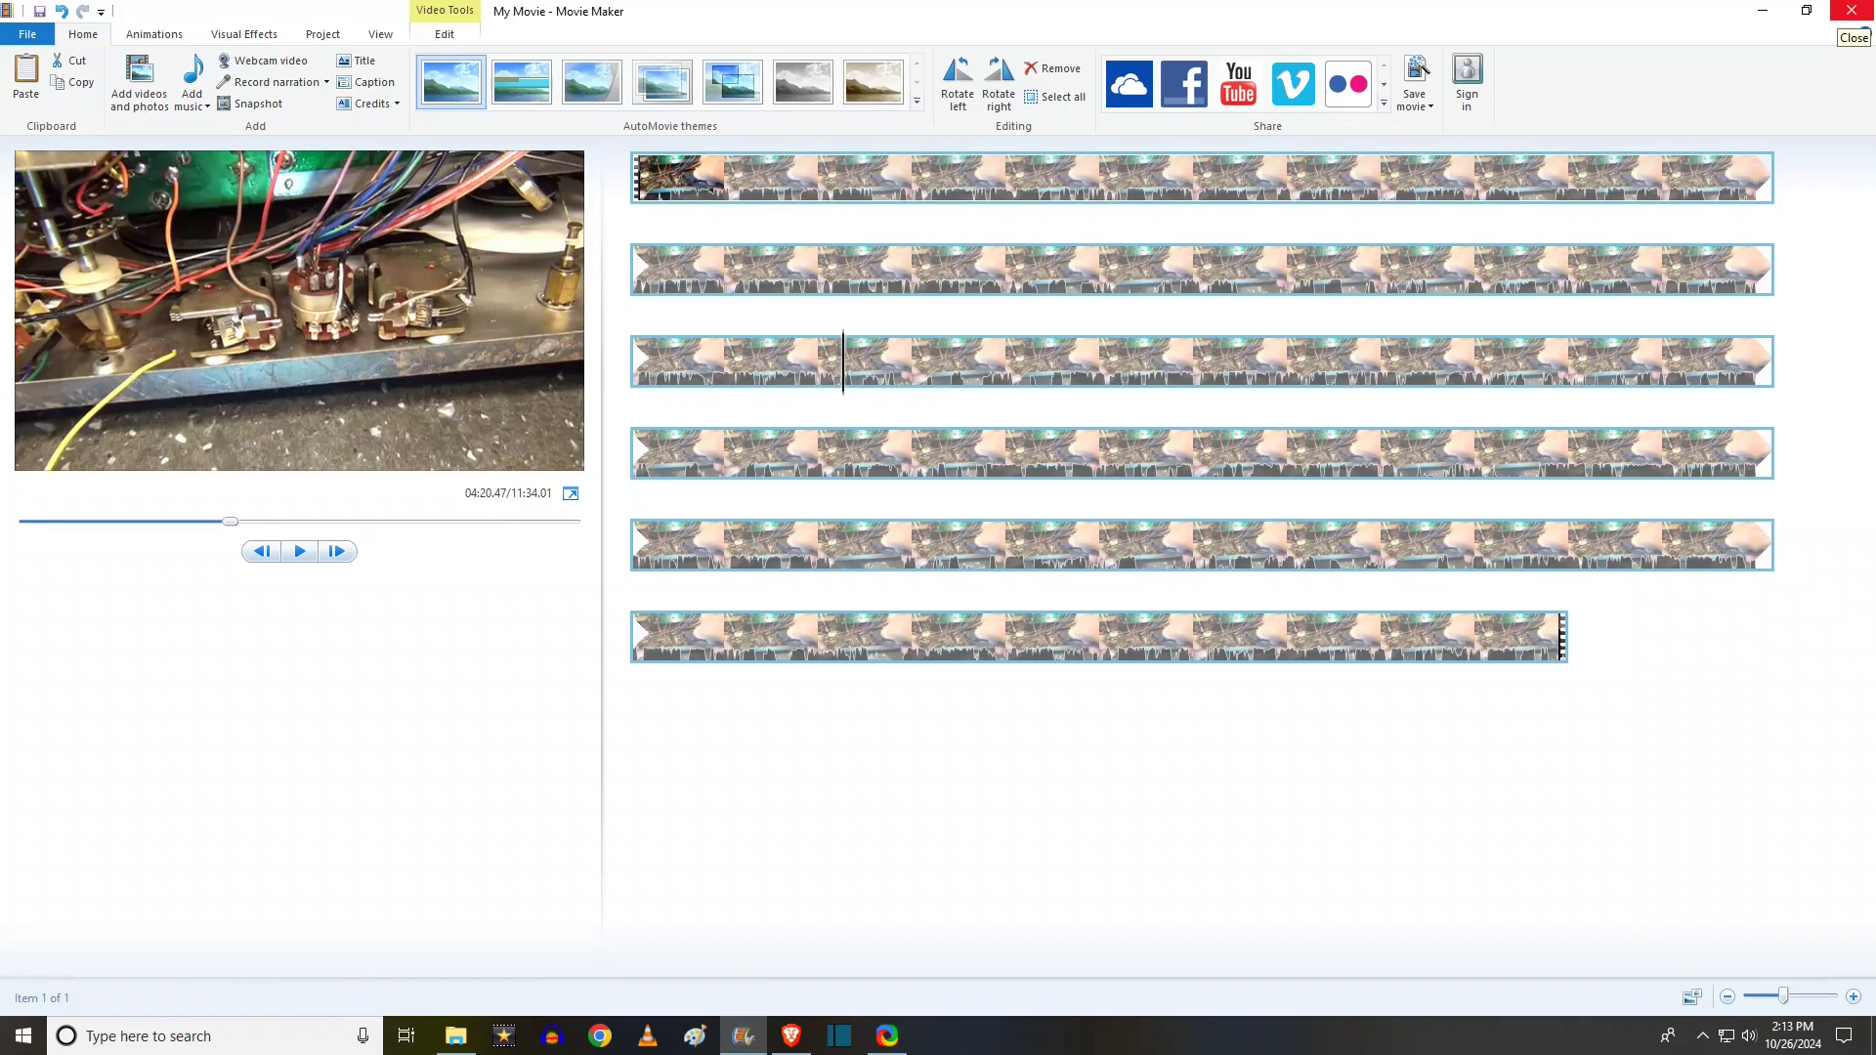
# Close Movie Maker without saving the project and minimize the File Explorer window.
pyautogui.click(1851, 13)
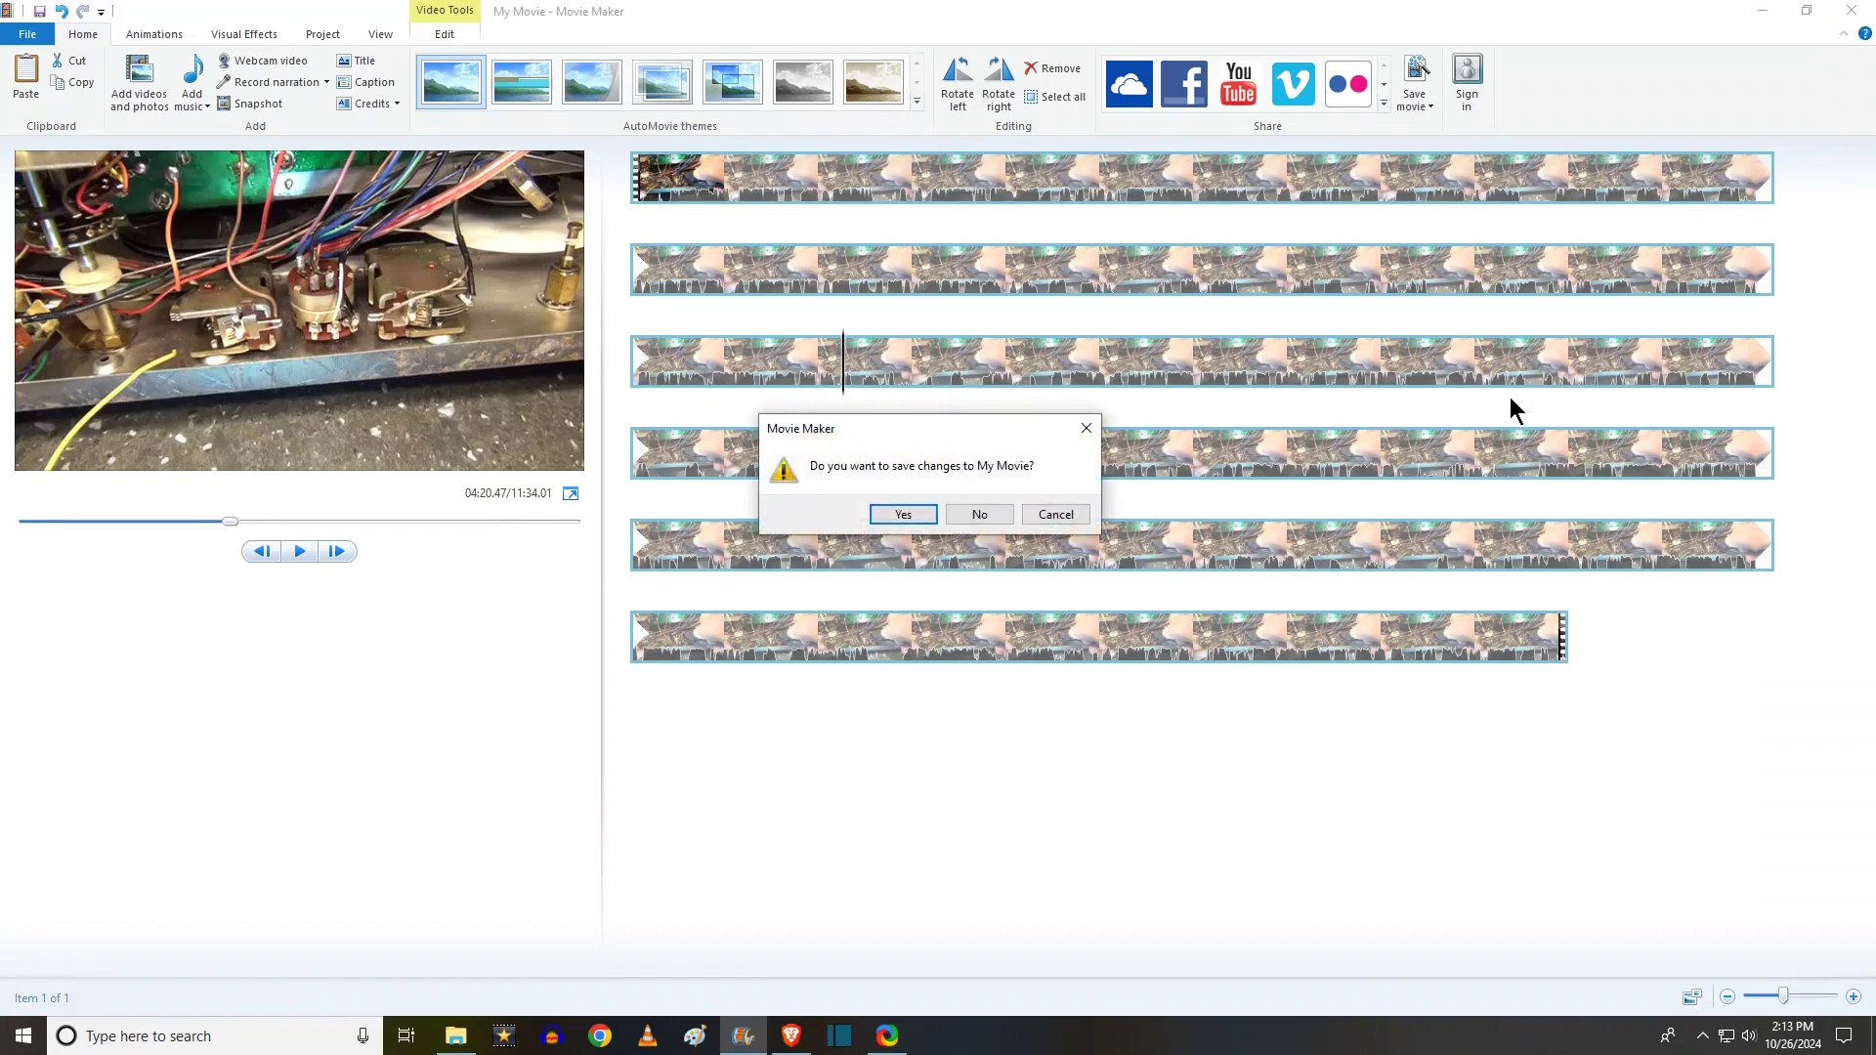
pyautogui.click(978, 515)
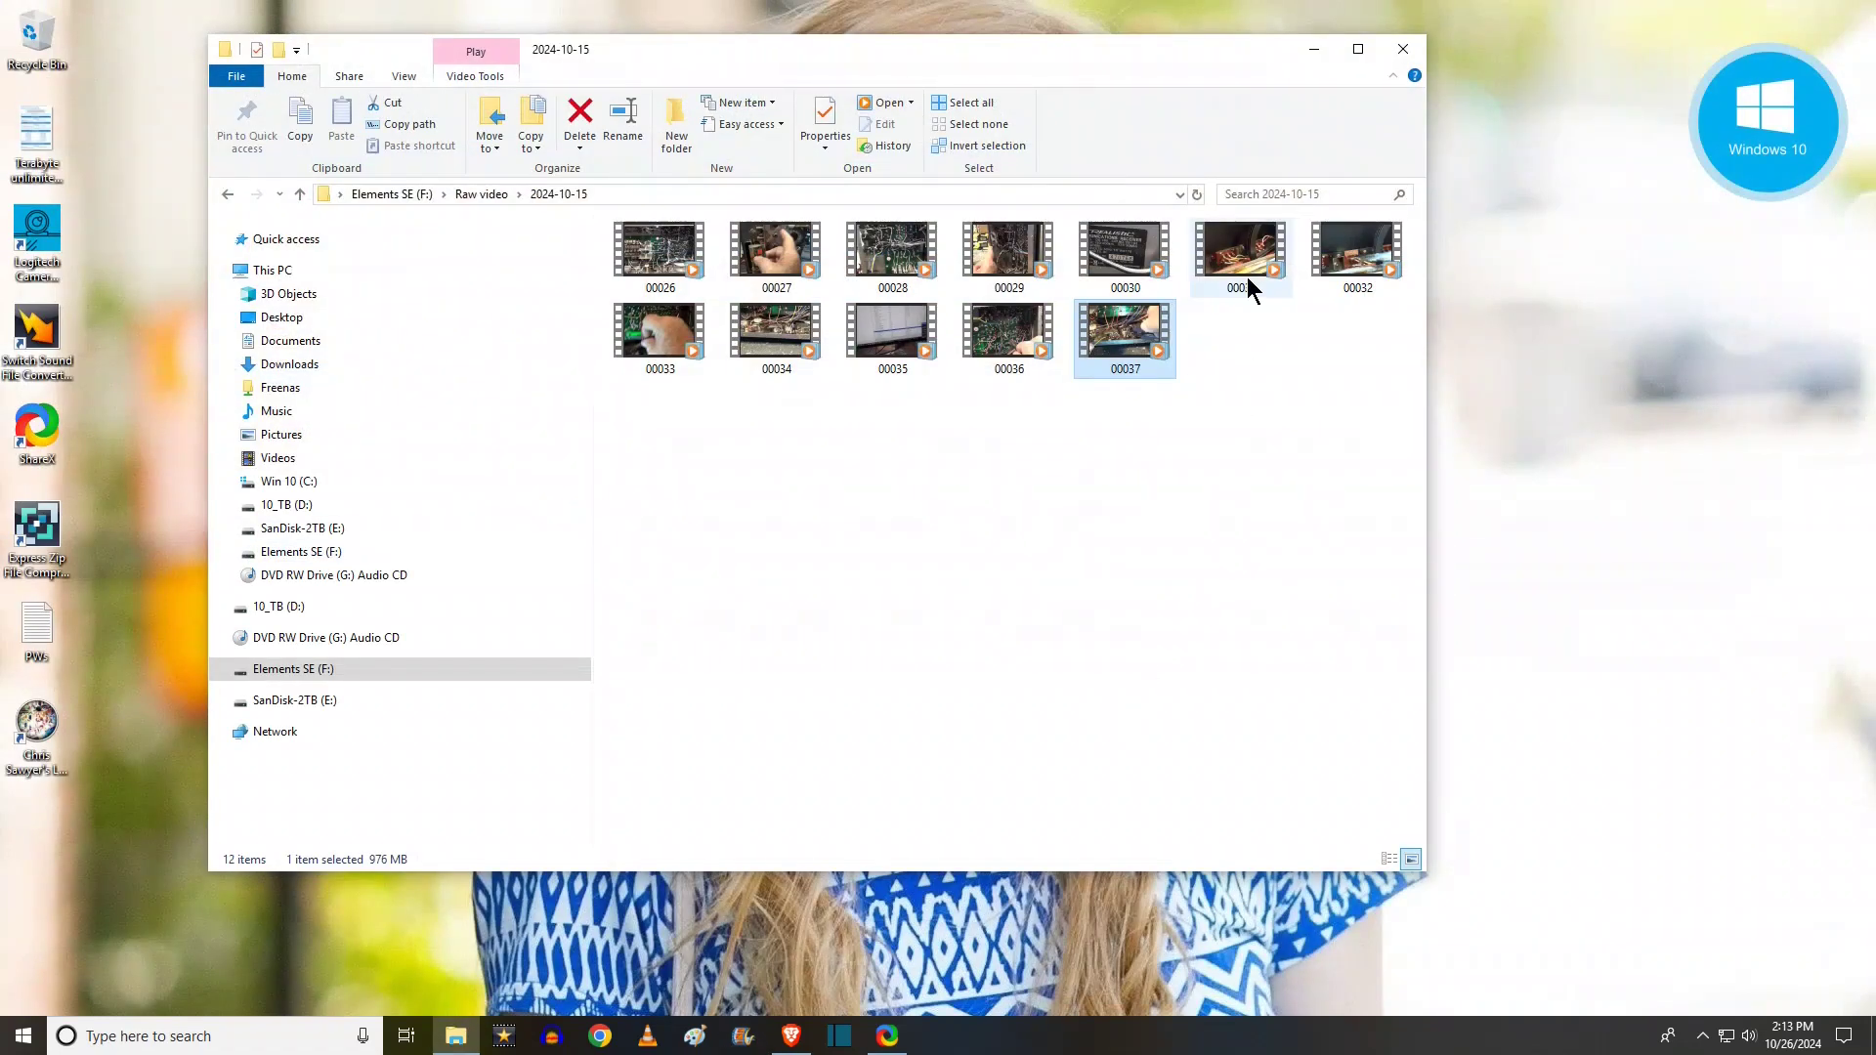
pyautogui.click(1321, 45)
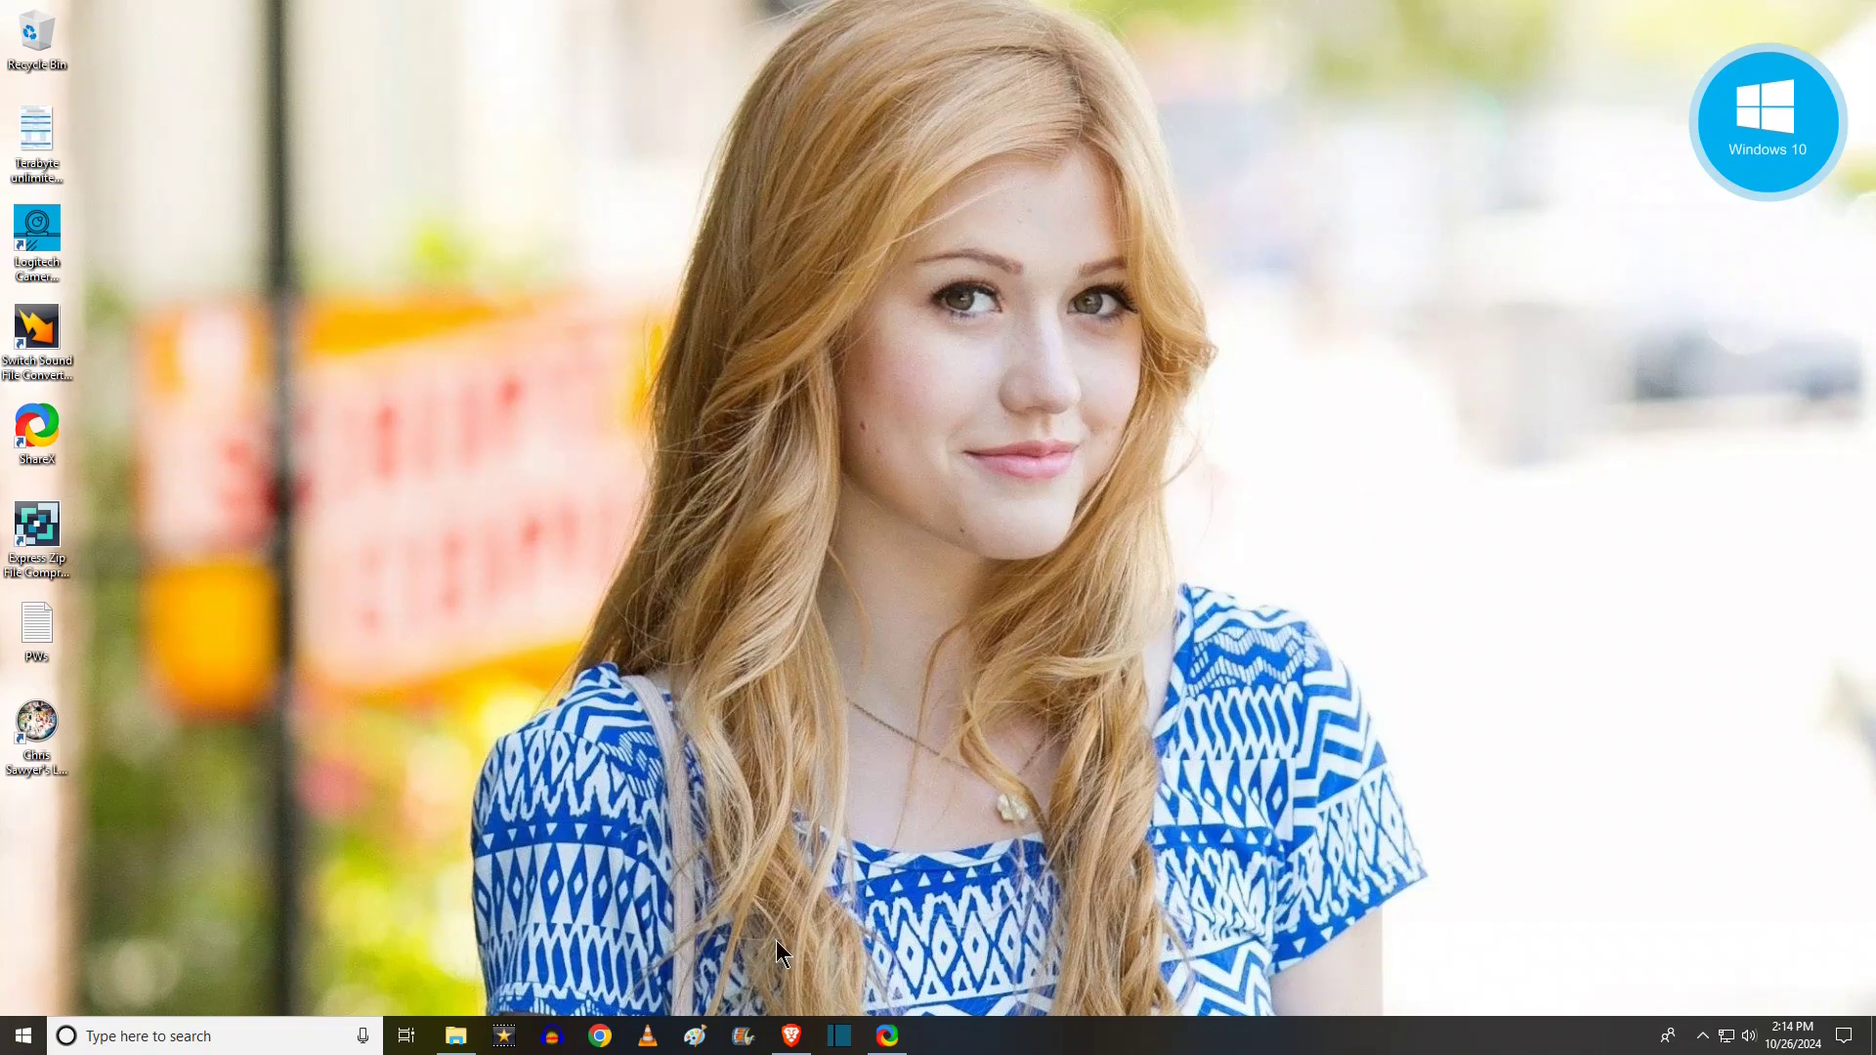
# Start VLC media player and decline the download of version 3.0.20.
pyautogui.click(651, 1037)
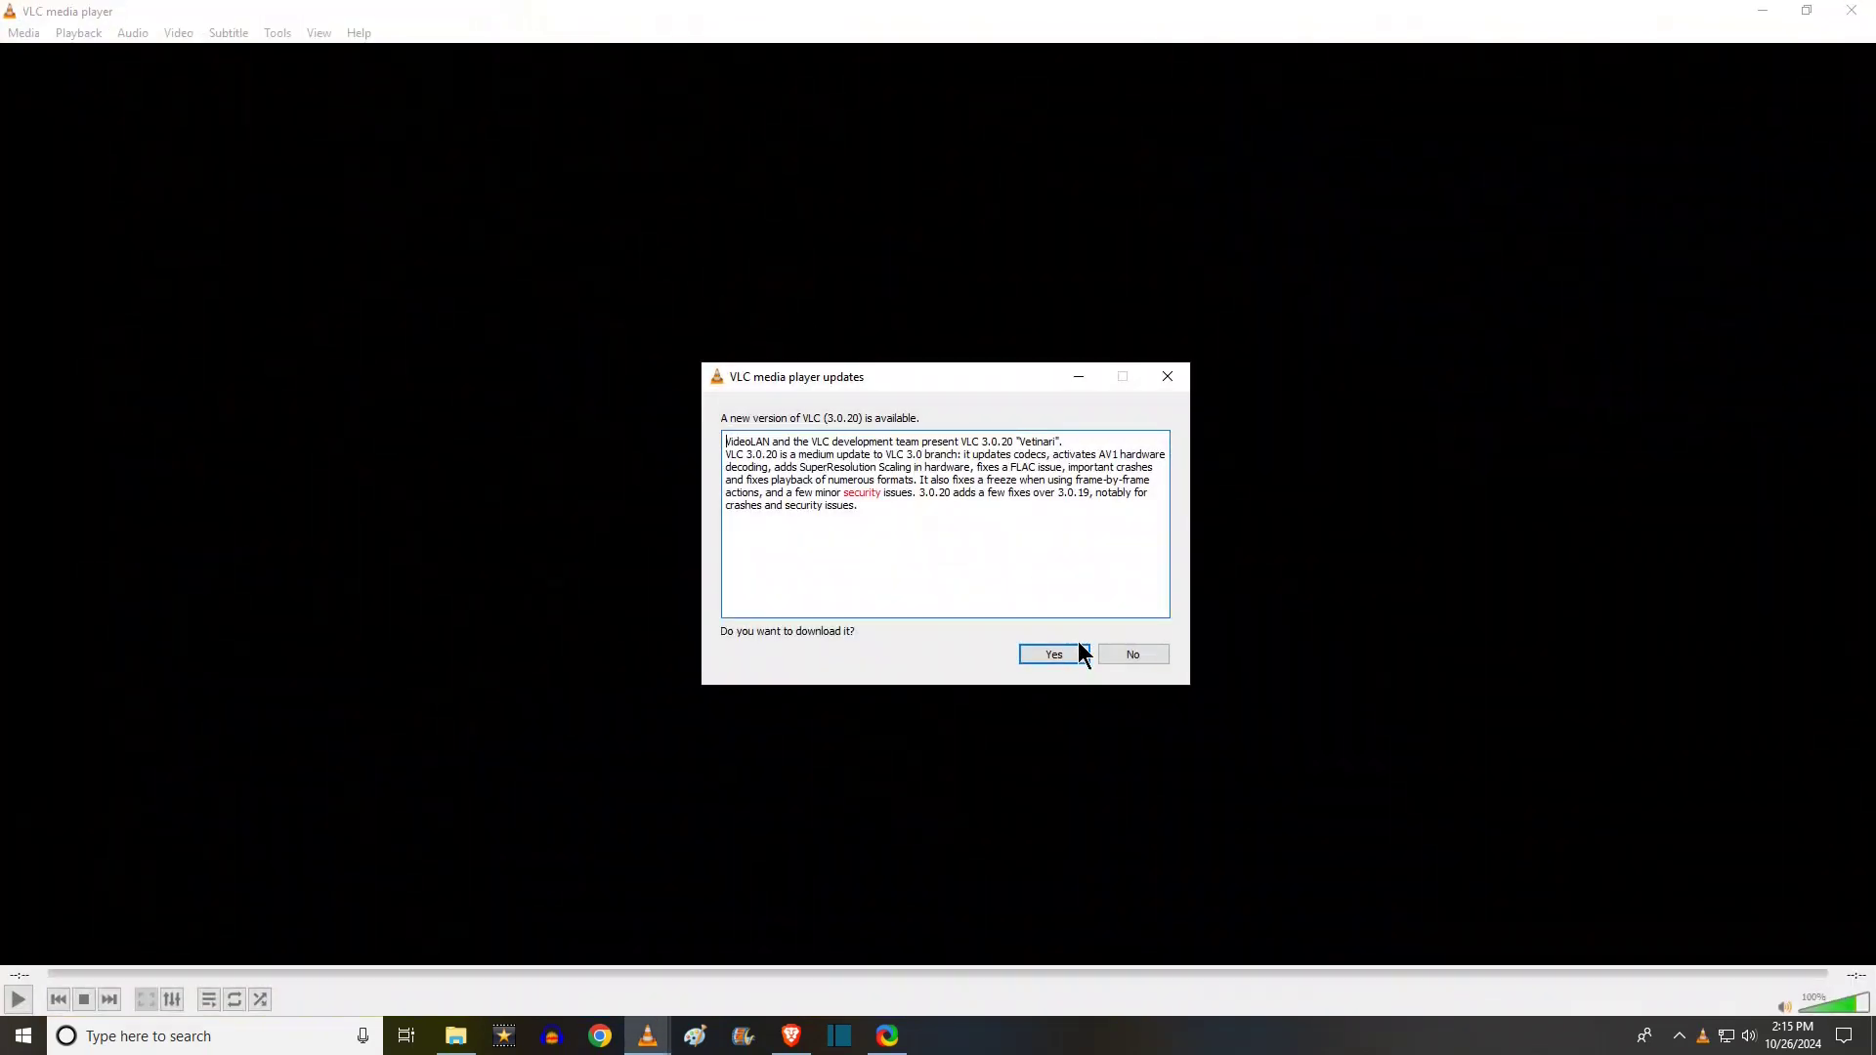
pyautogui.click(1127, 656)
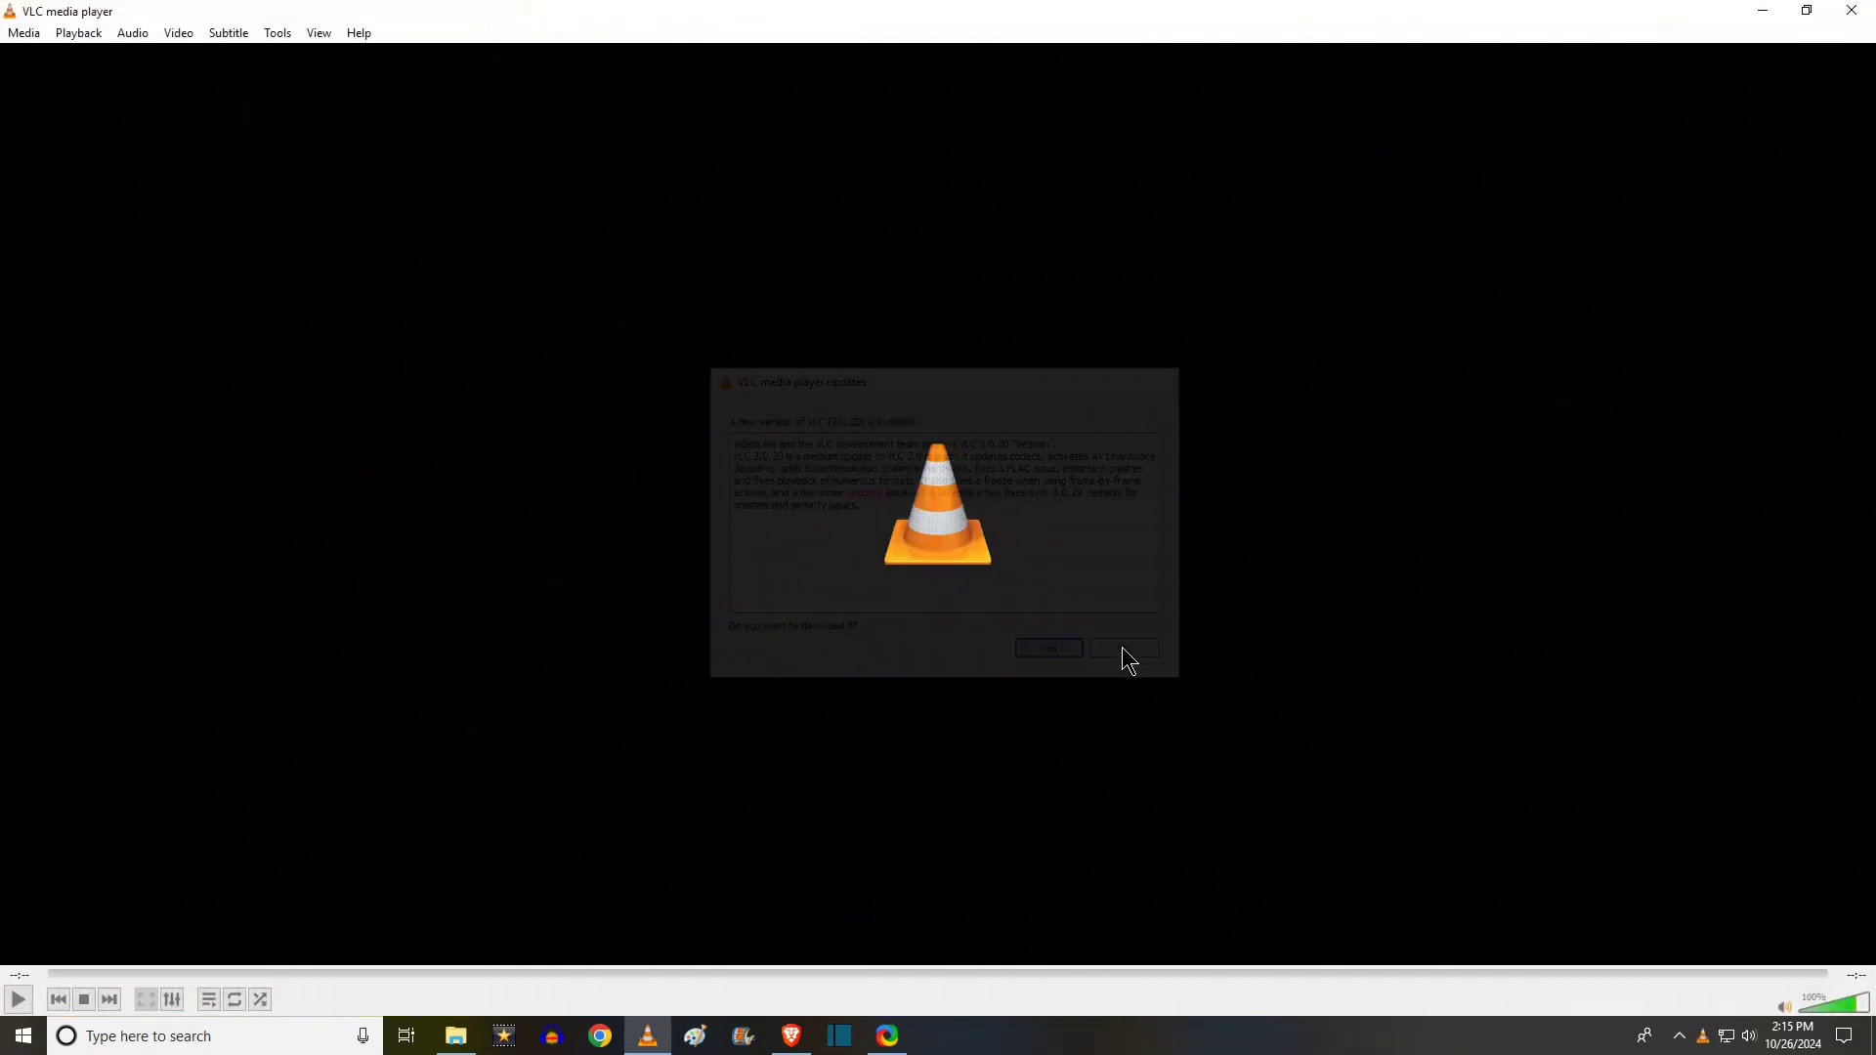
# Open video 00038 from the Raw video\2024-10-22 folder on the Elements SE (F:) drive in VLC.
pyautogui.click(29, 36)
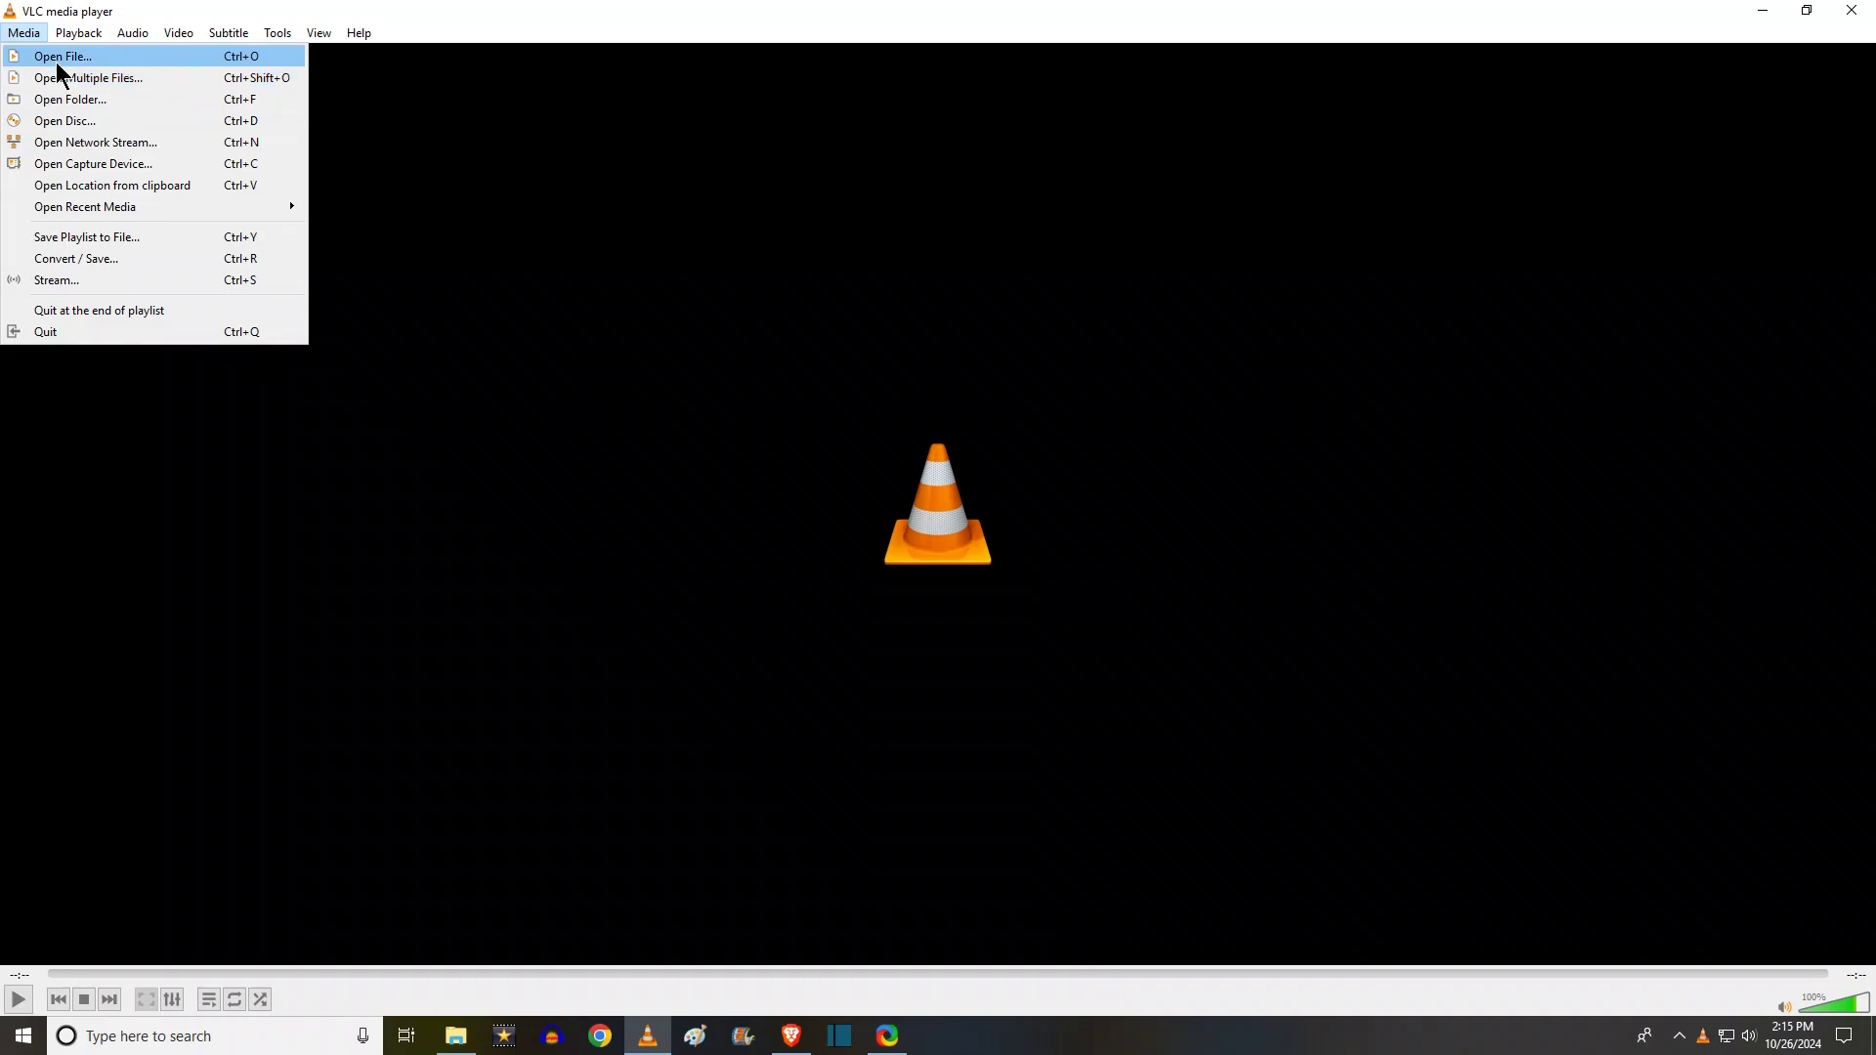
pyautogui.click(58, 64)
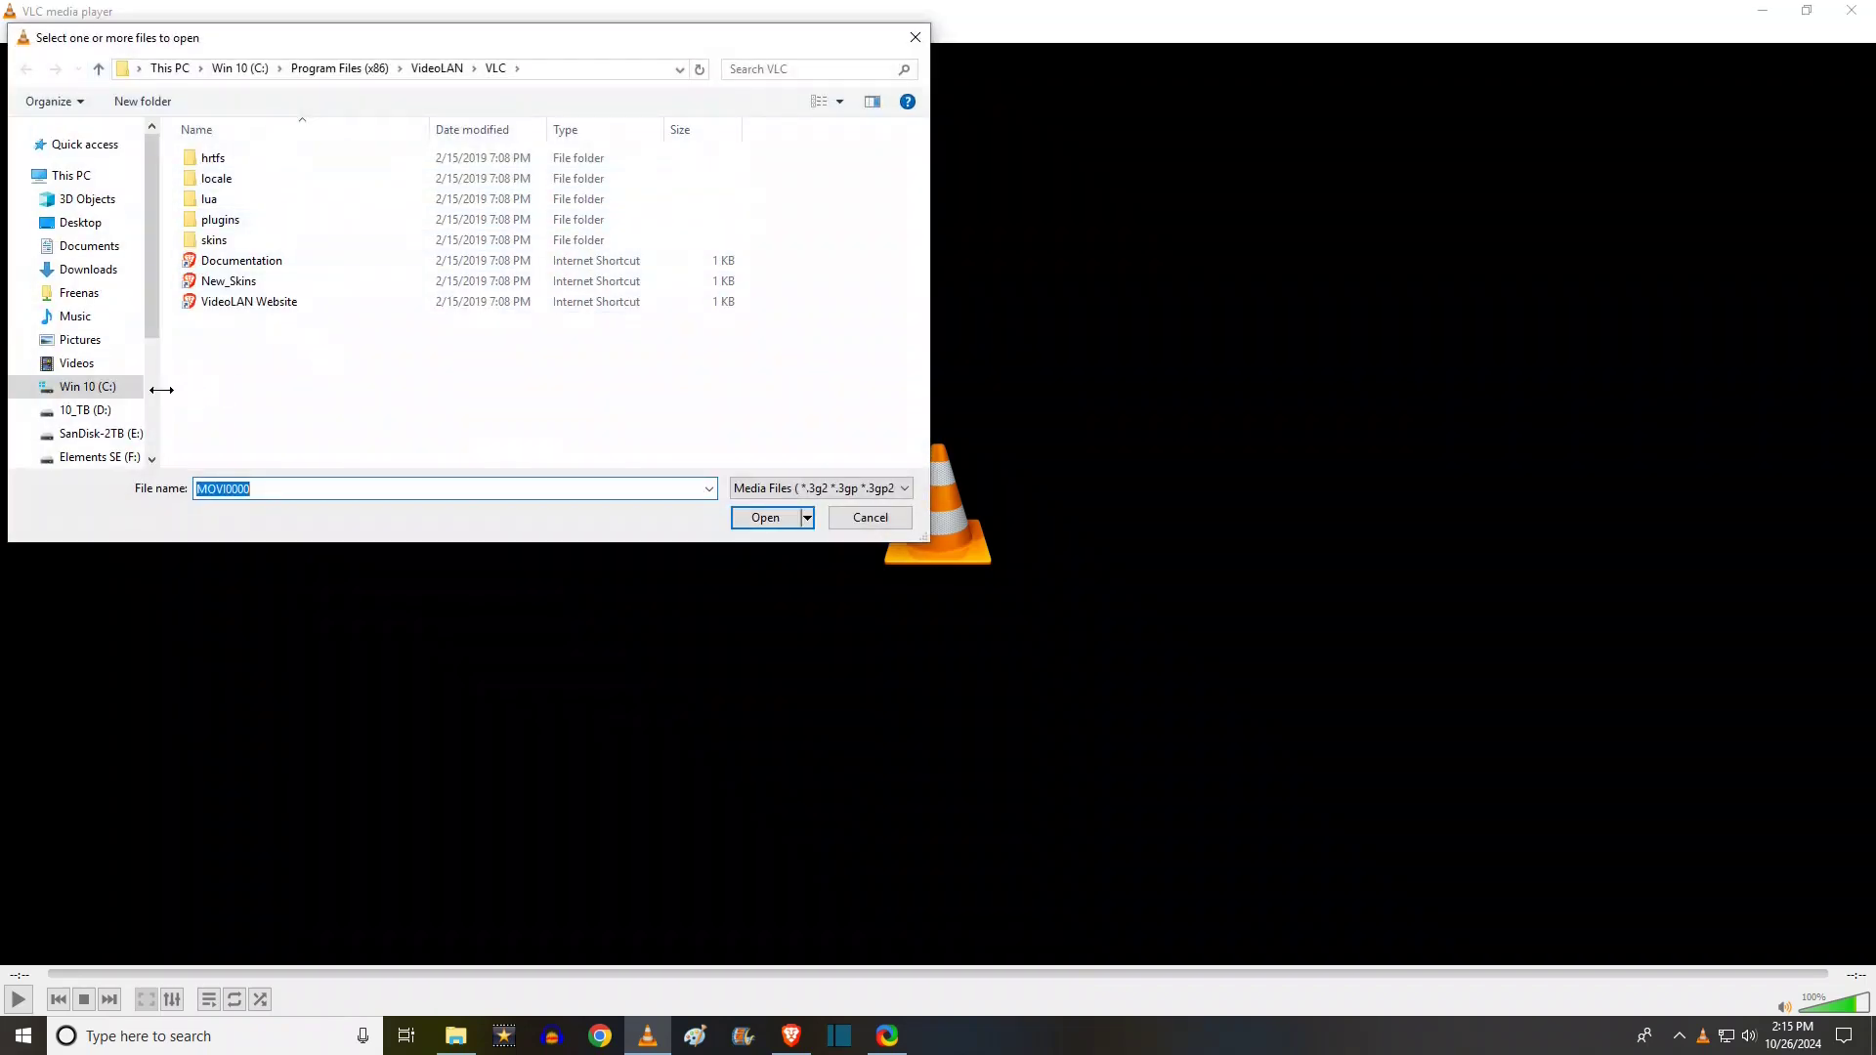
pyautogui.click(116, 457)
pyautogui.doubleClick(235, 198)
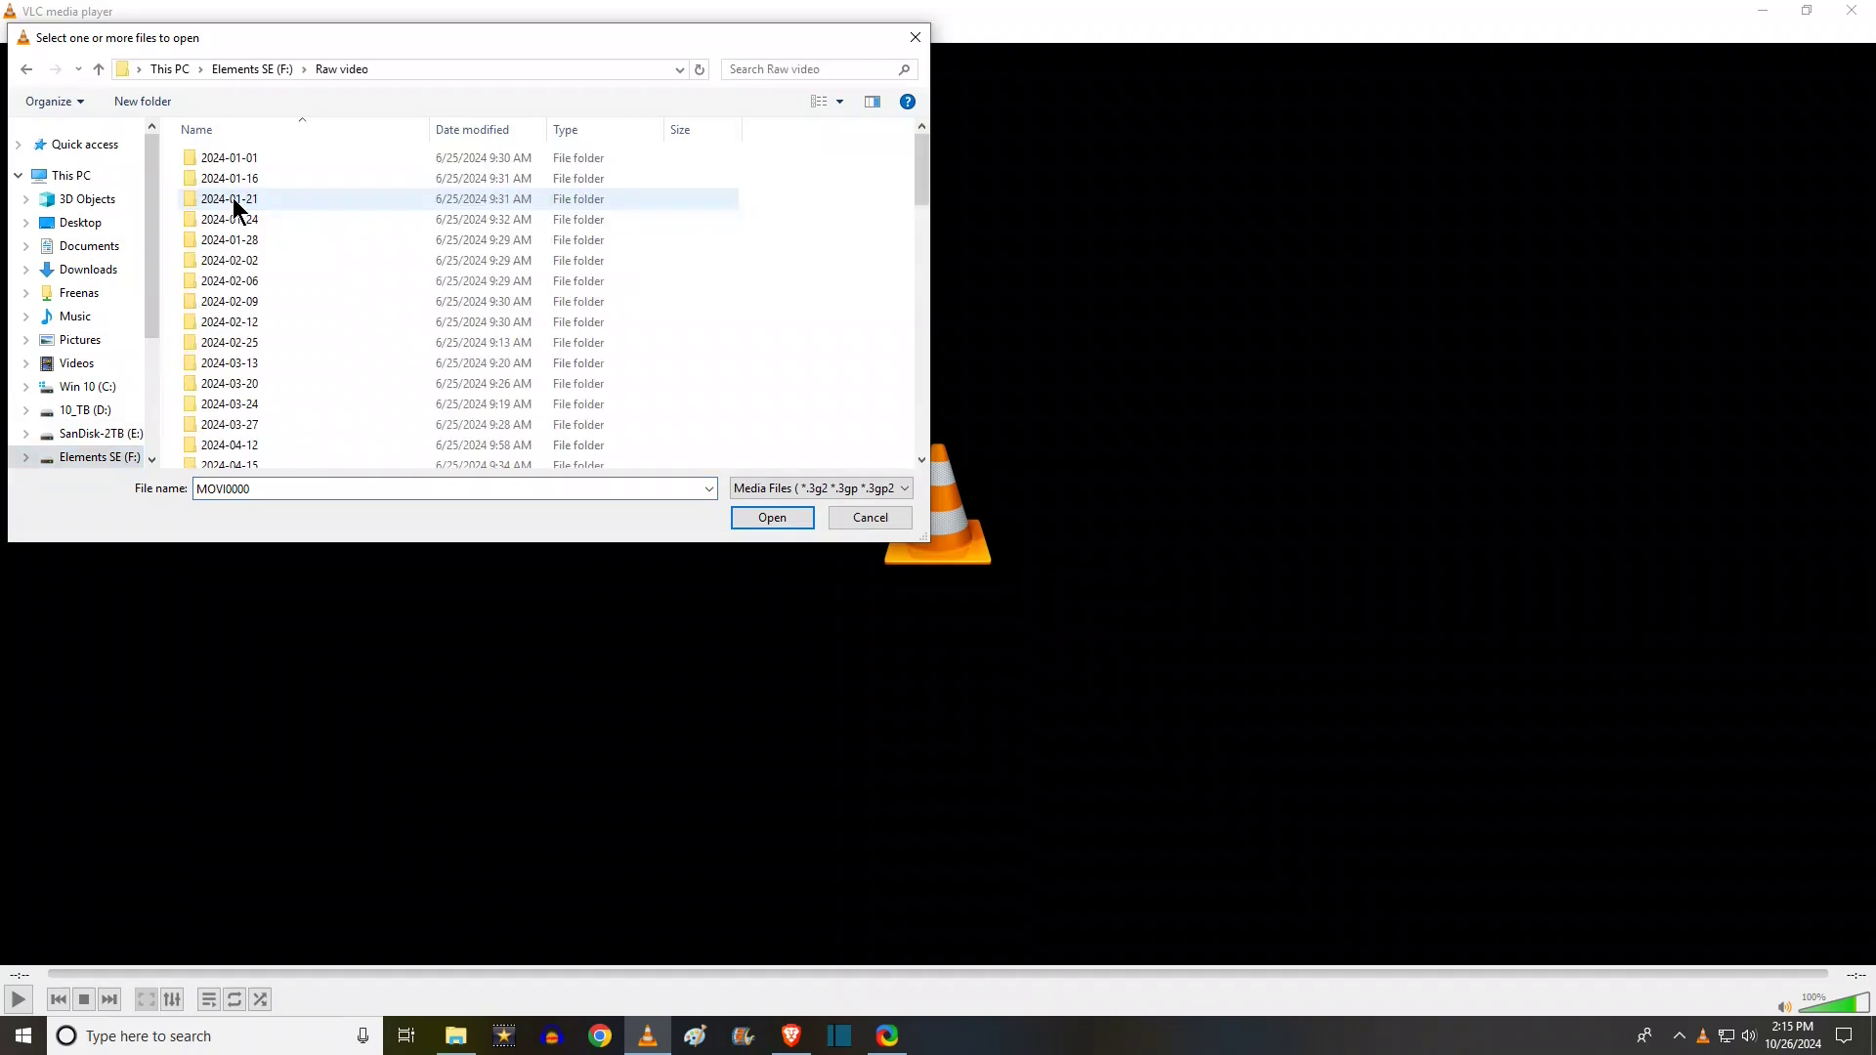
pyautogui.moveTo(924, 166); pyautogui.dragTo(923, 411)
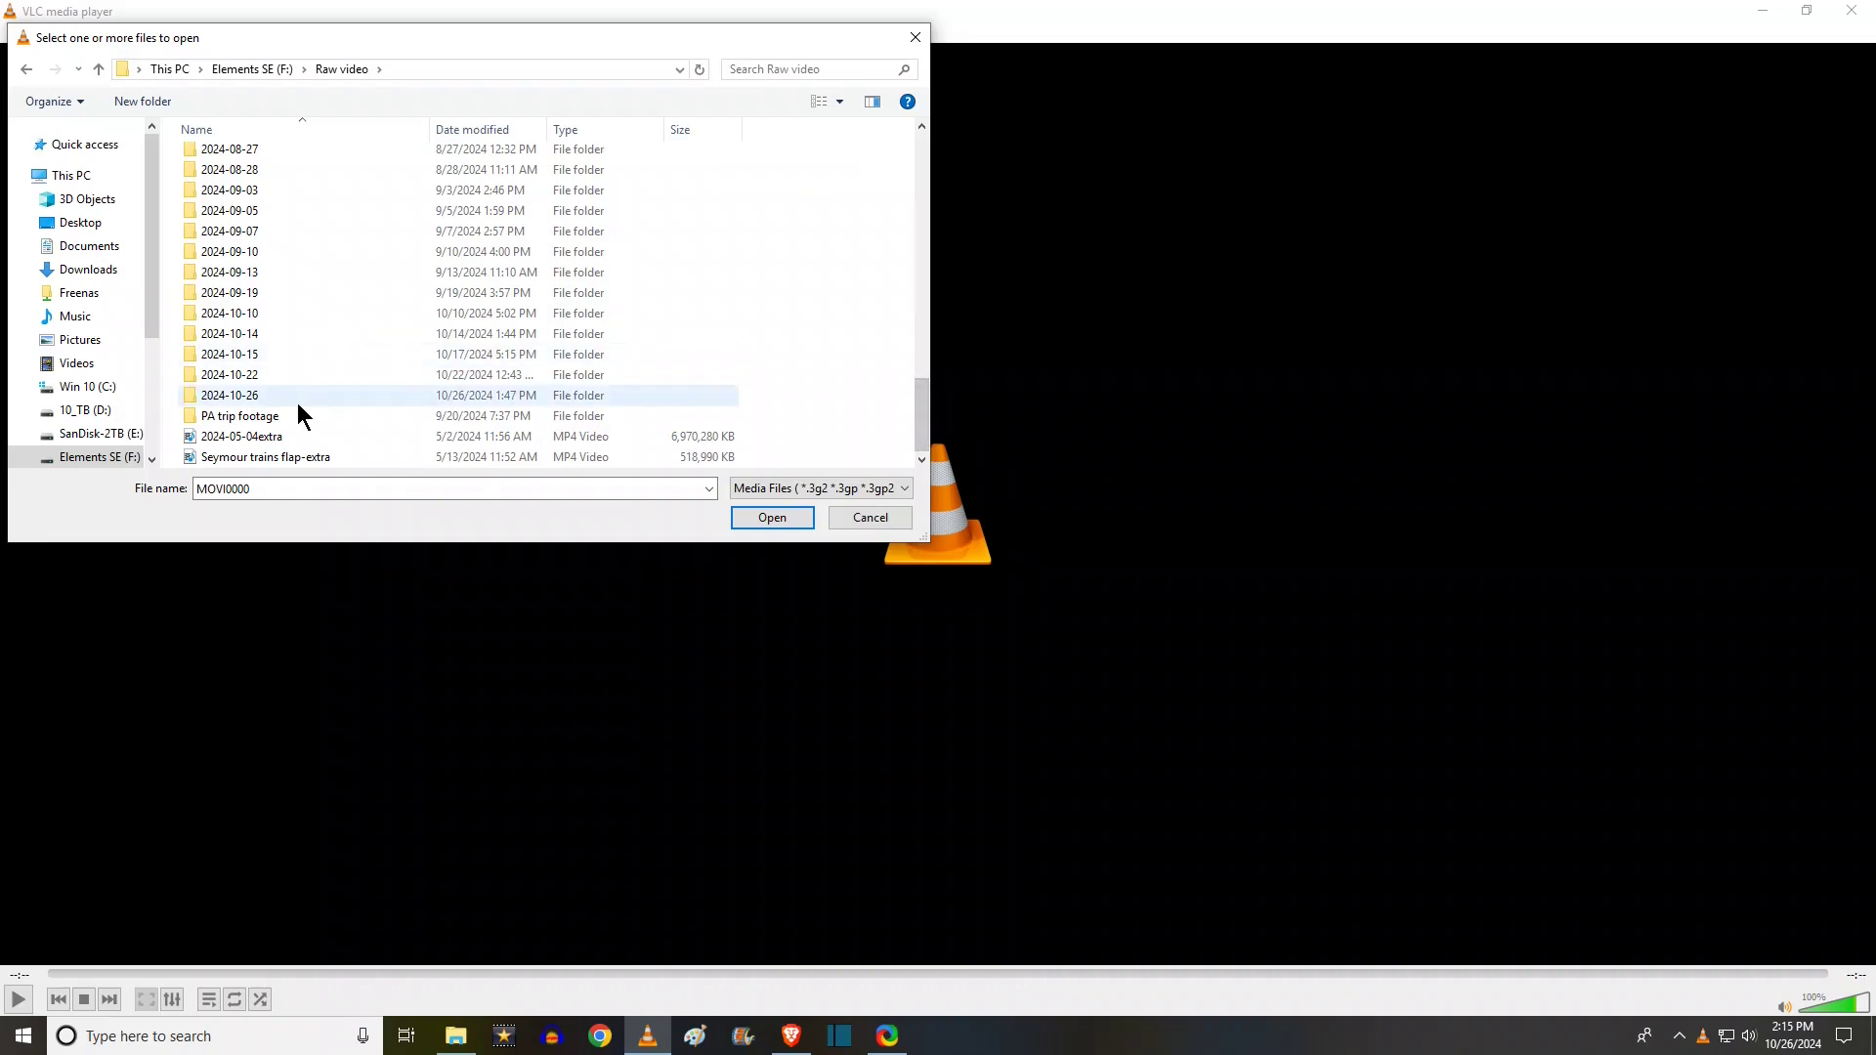
pyautogui.doubleClick(285, 376)
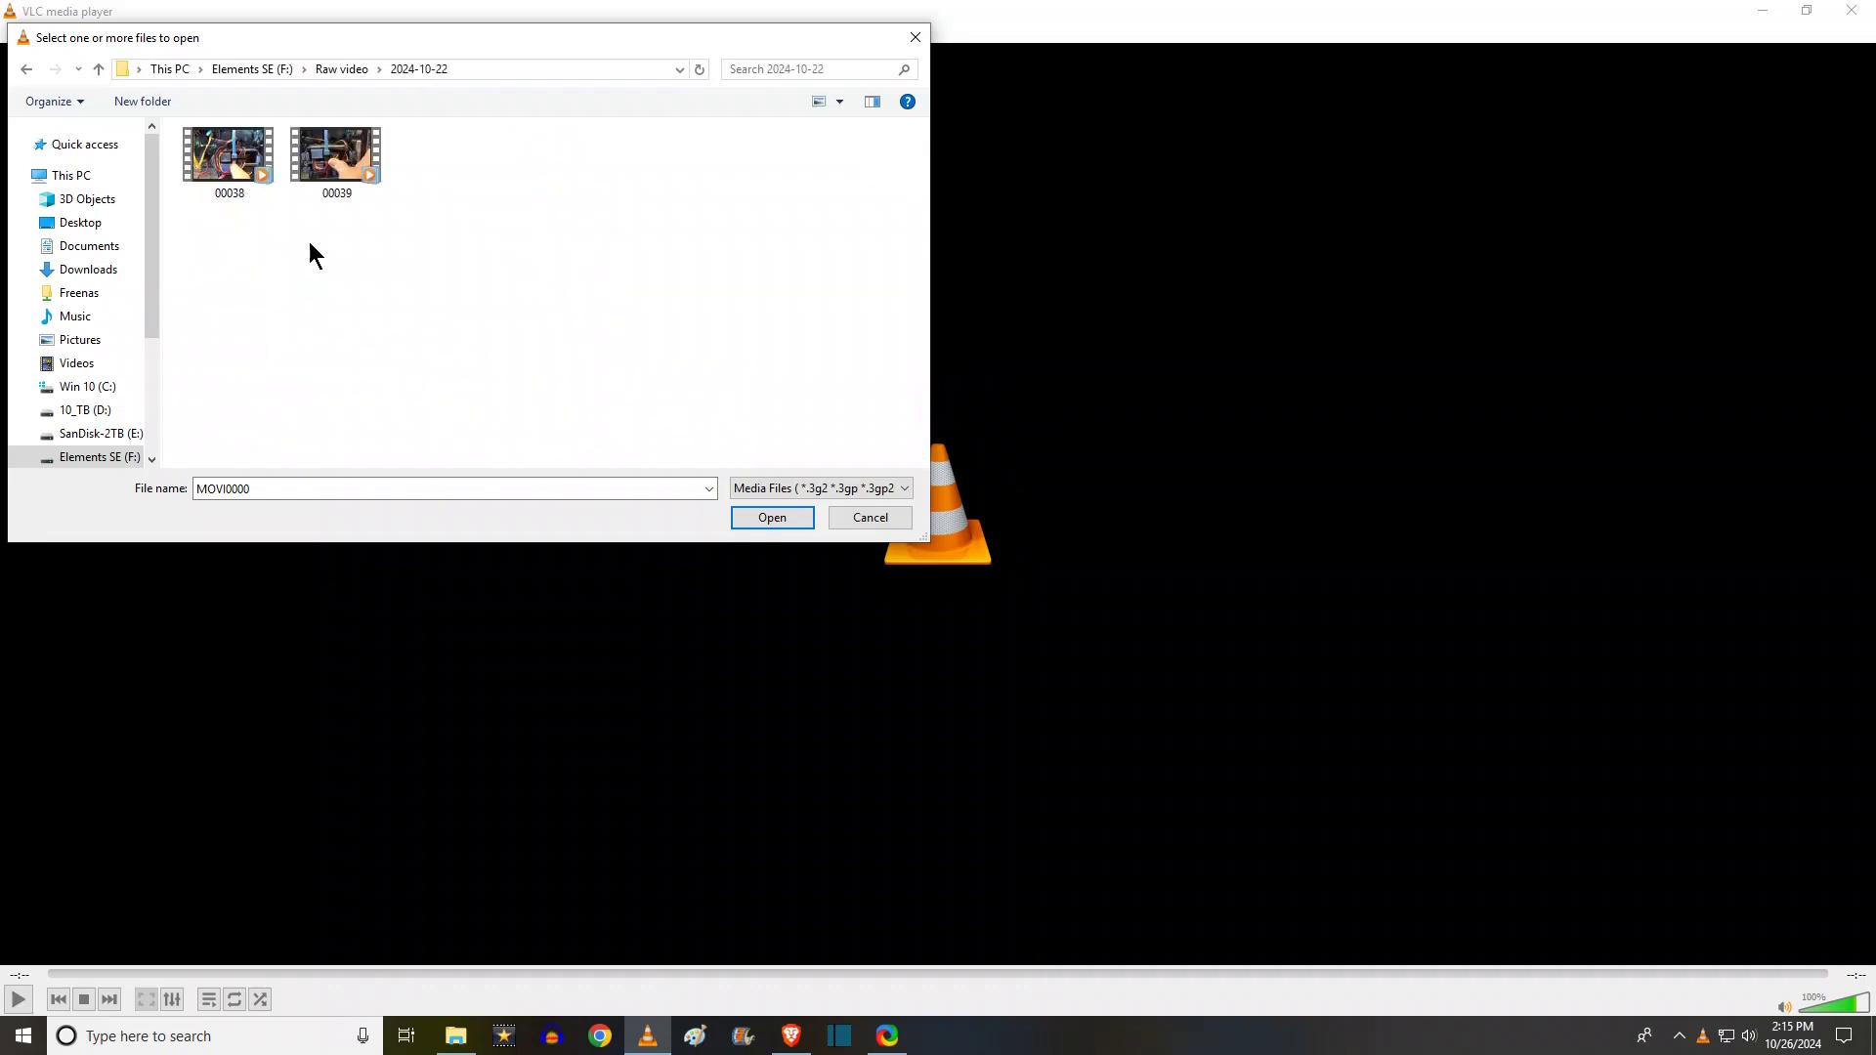
pyautogui.click(239, 169)
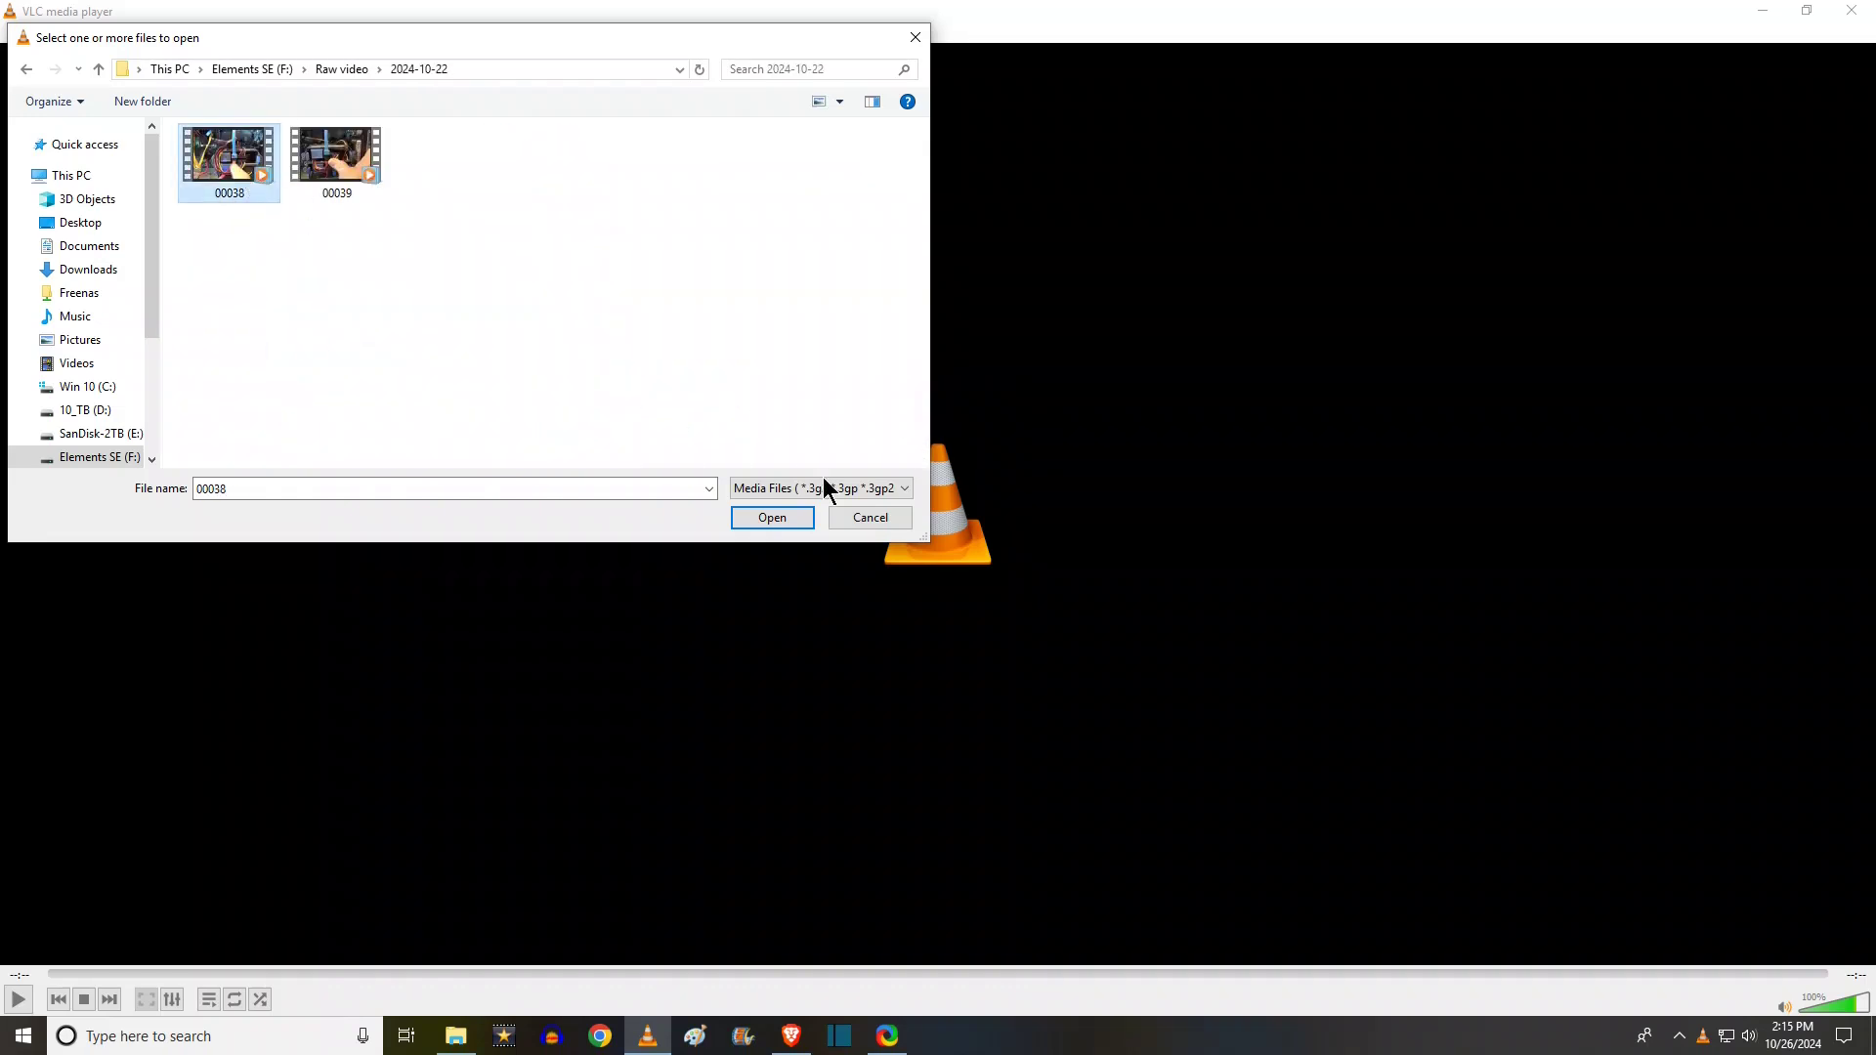
pyautogui.click(796, 514)
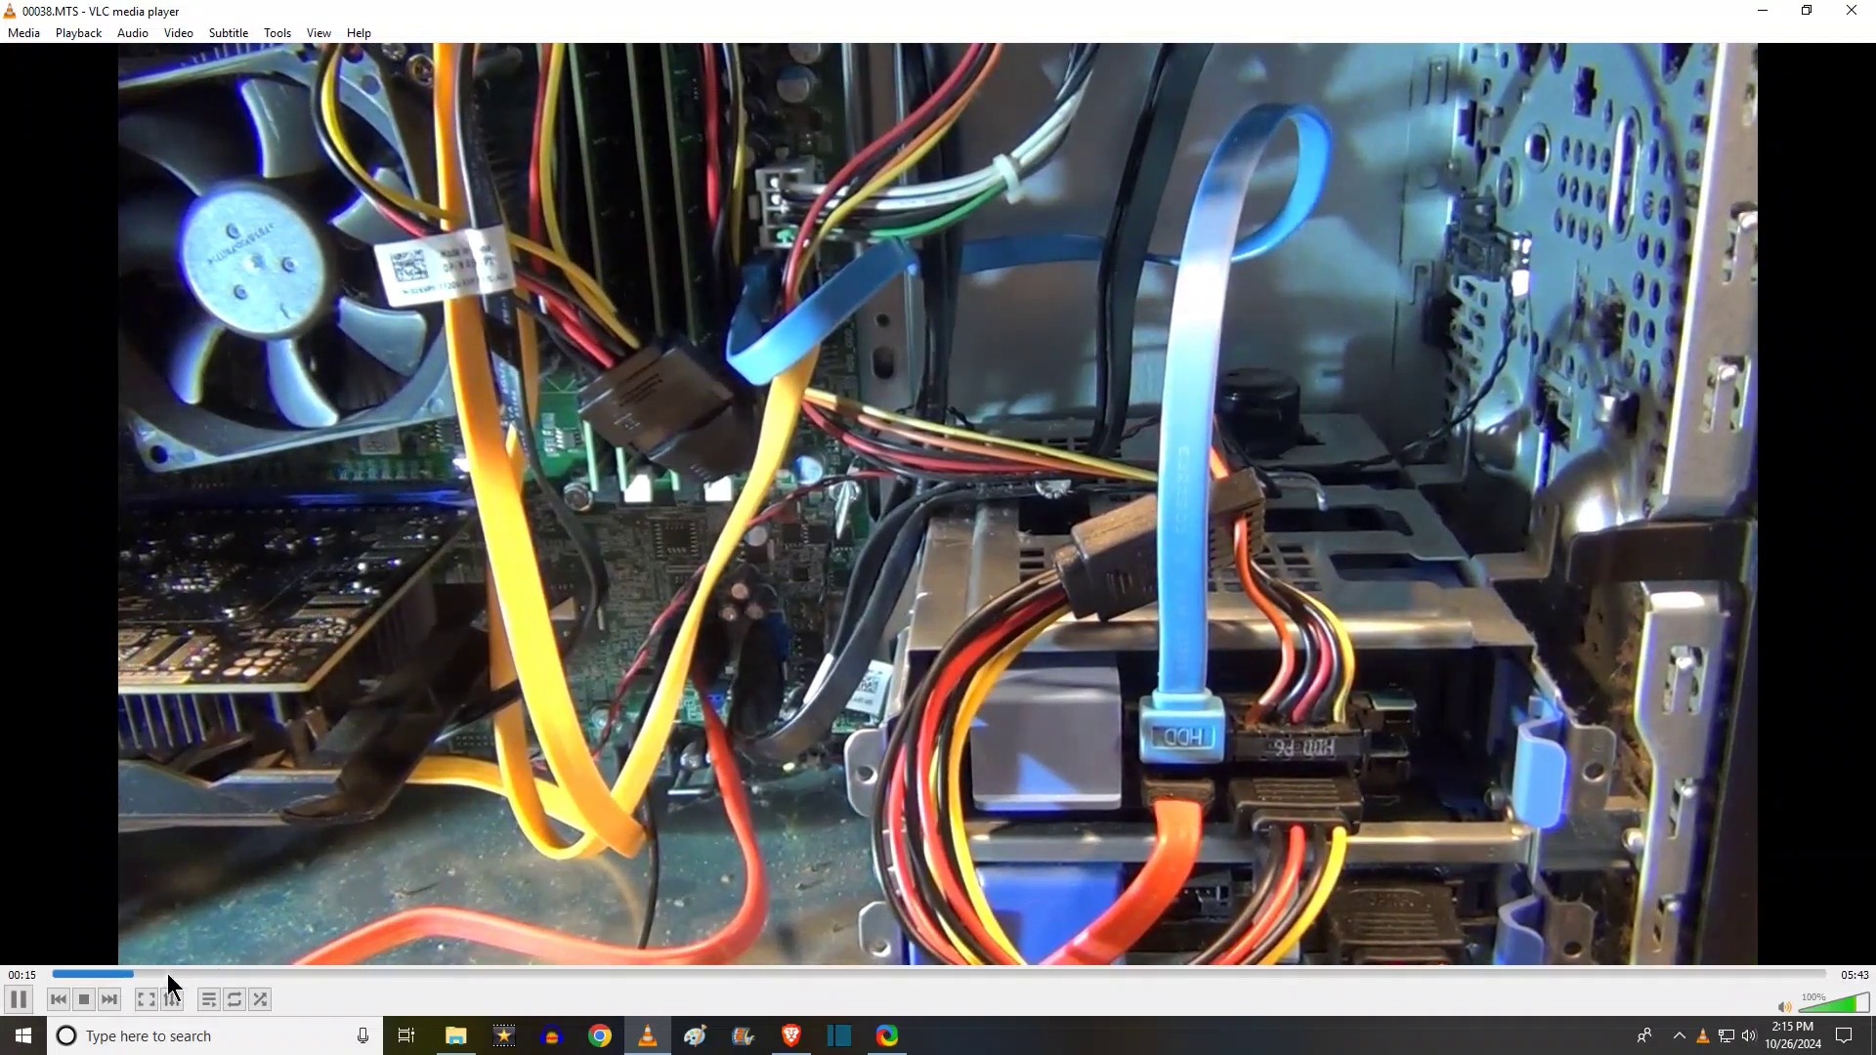
# Stop the playback of 00038 and close VLC media player.
pyautogui.click(85, 1000)
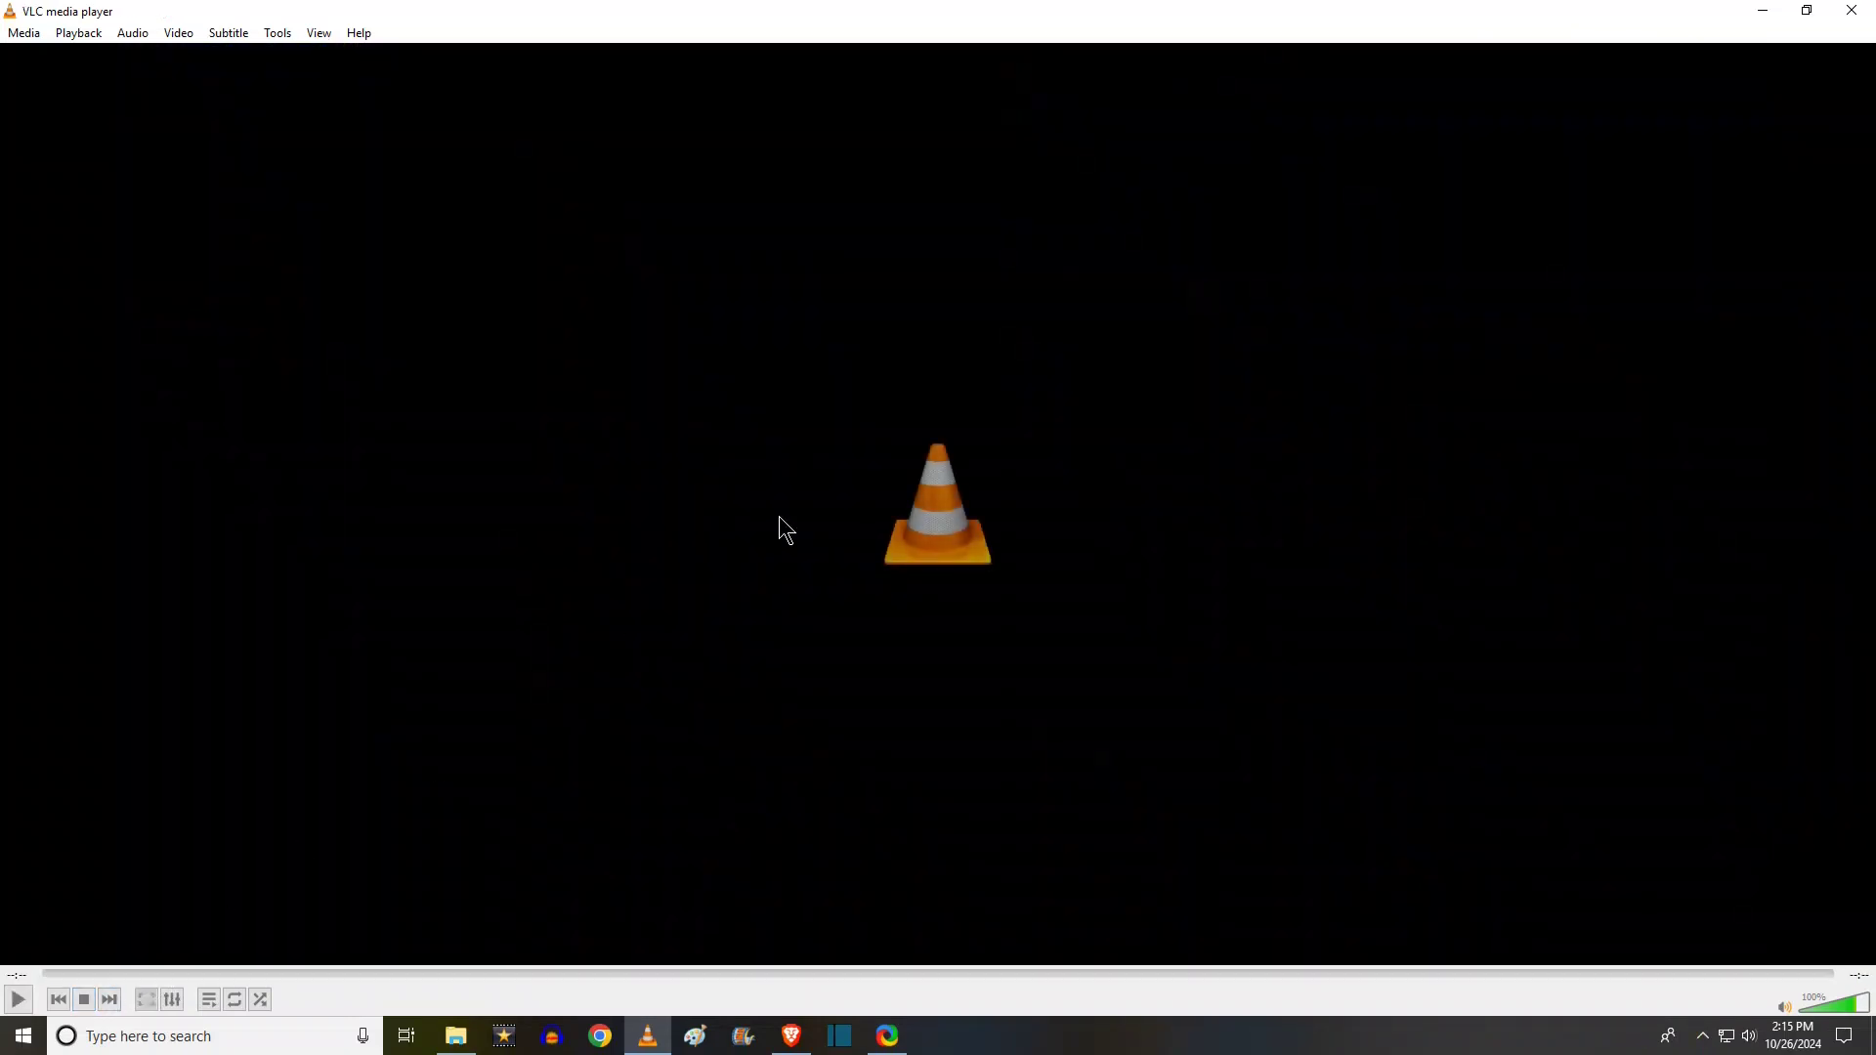
pyautogui.click(1840, 14)
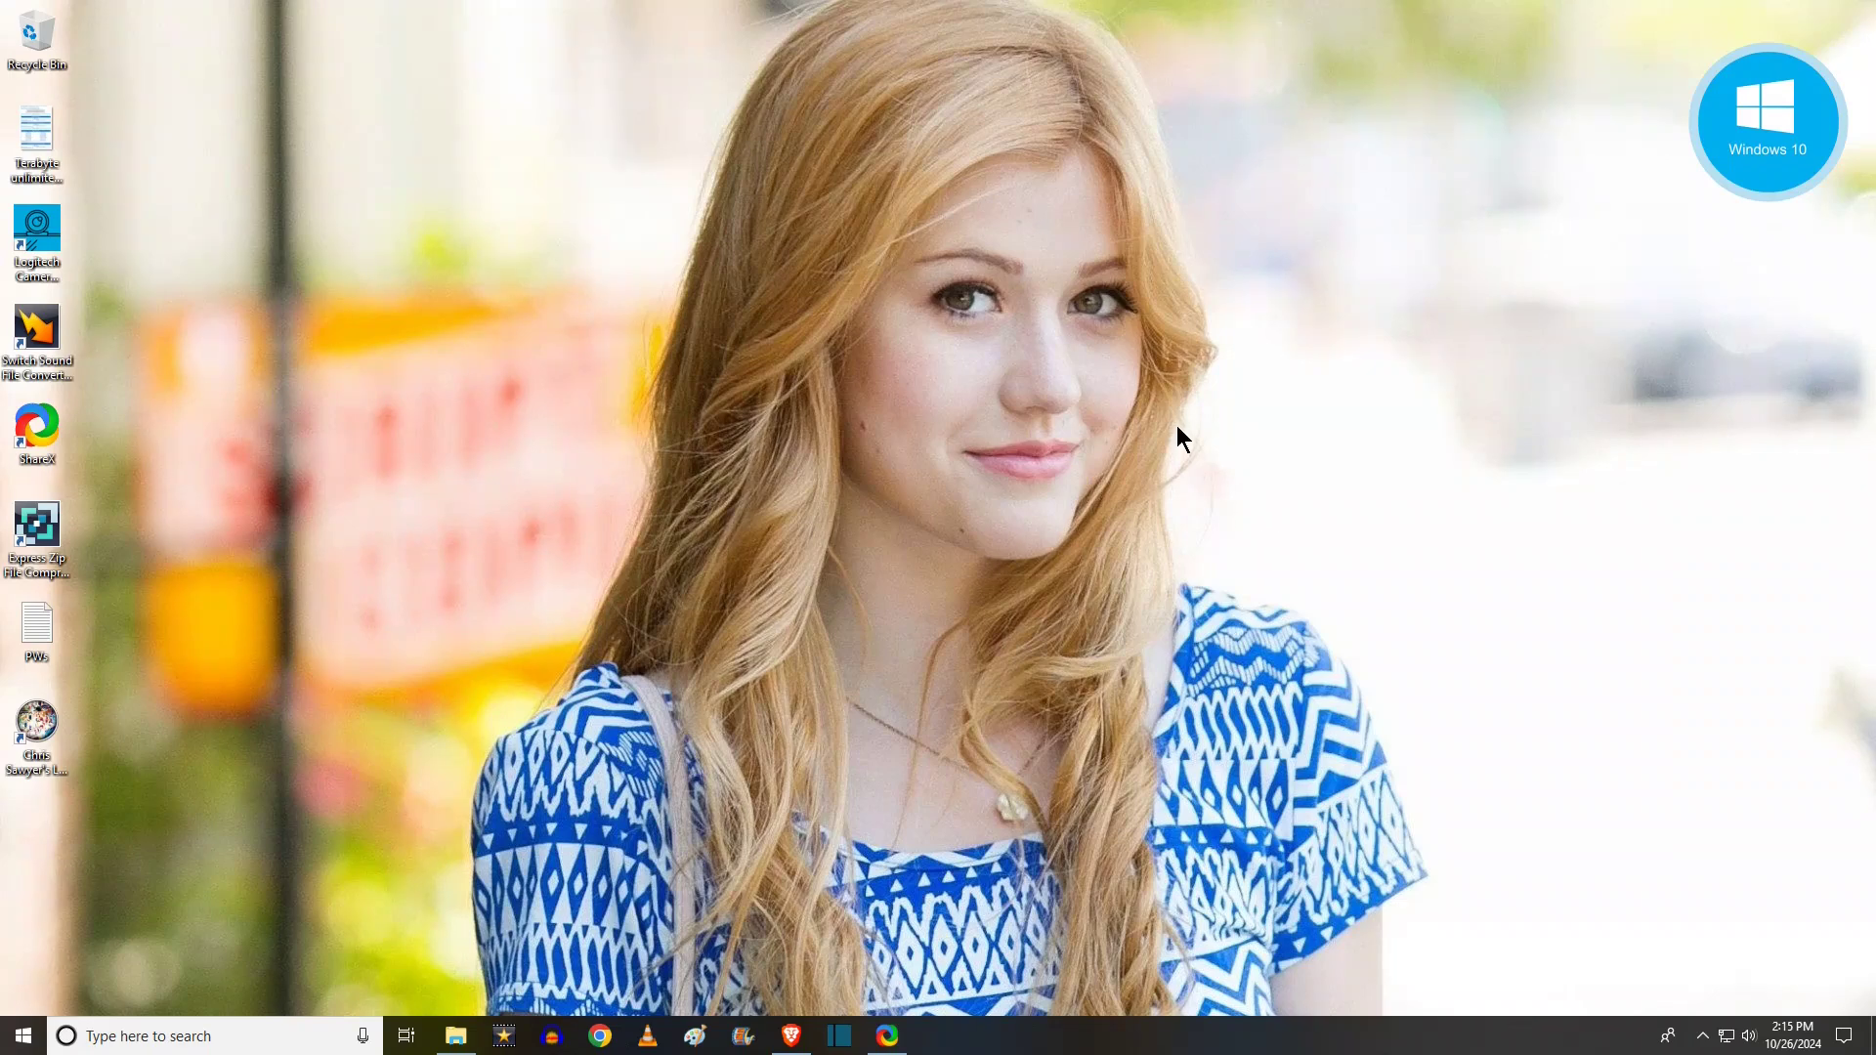